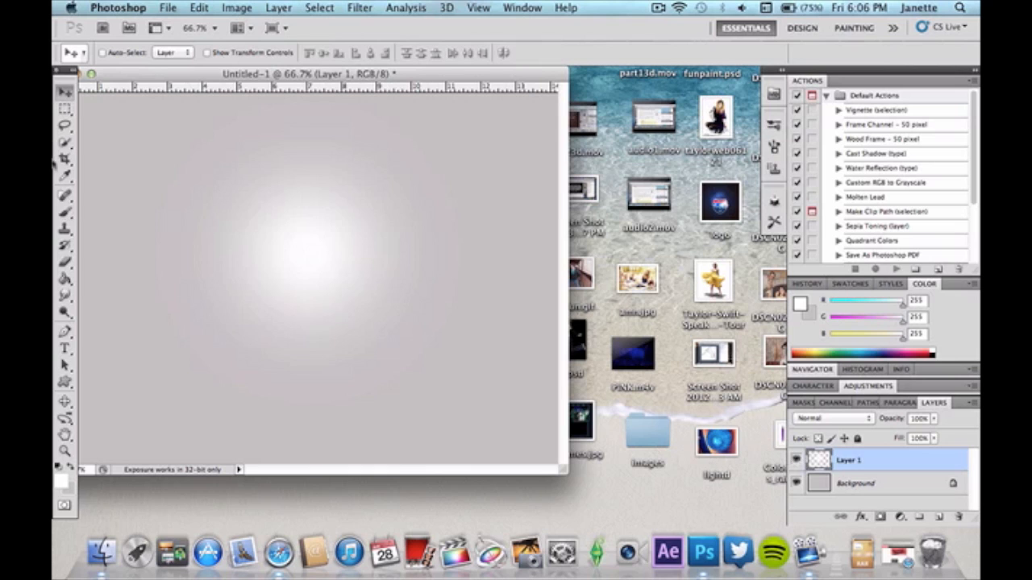
click(64, 229)
click(64, 211)
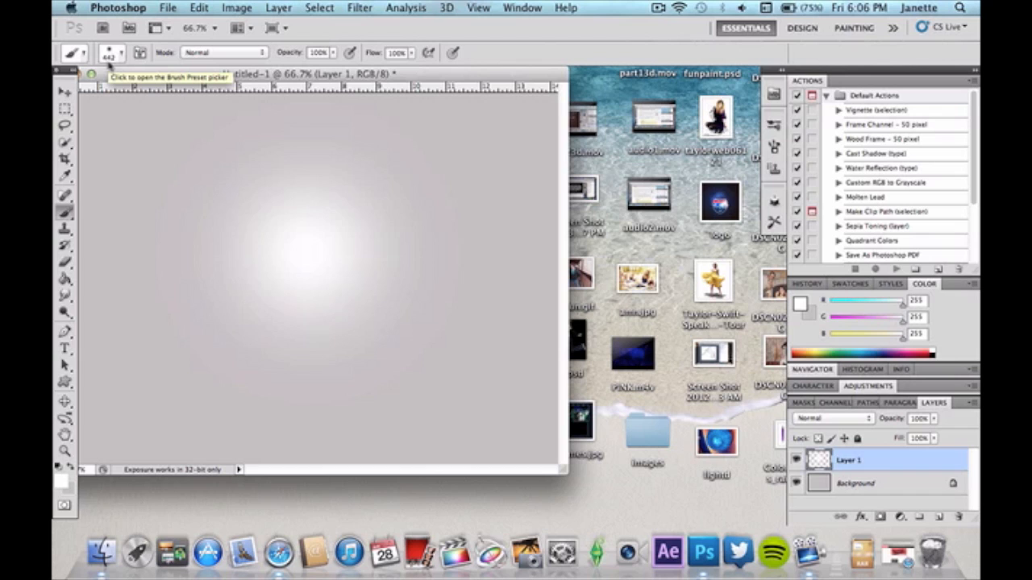
click(68, 93)
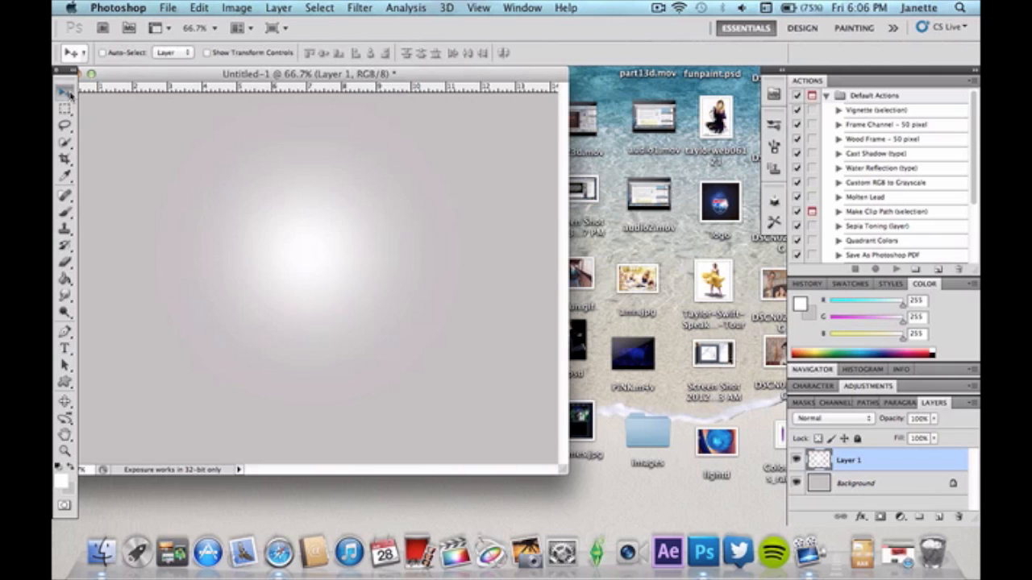
Add the text "JAZZ" across the white glow in 150 pt Arial Black
click(66, 348)
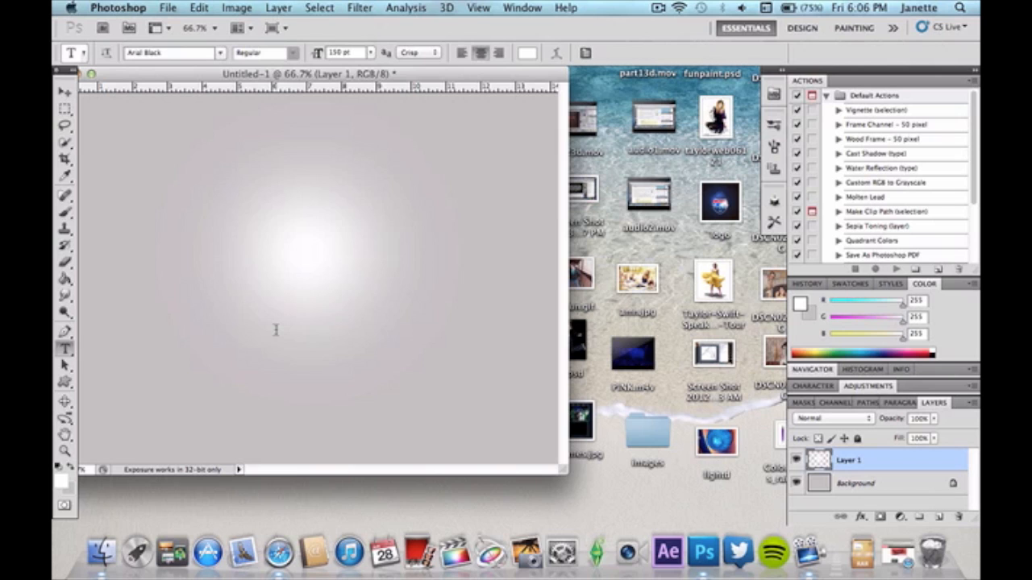
click(264, 307)
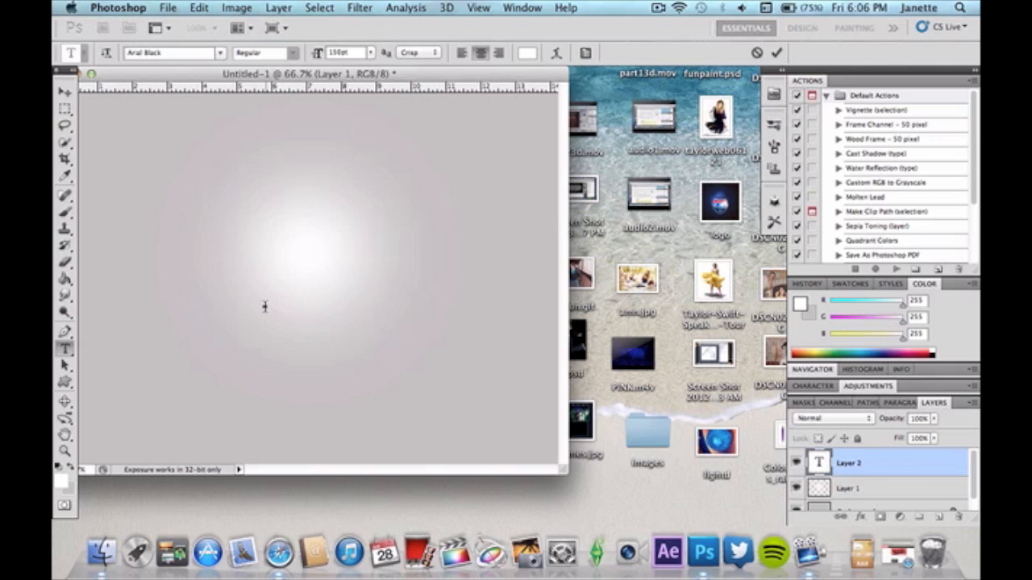
text(JAZZ)
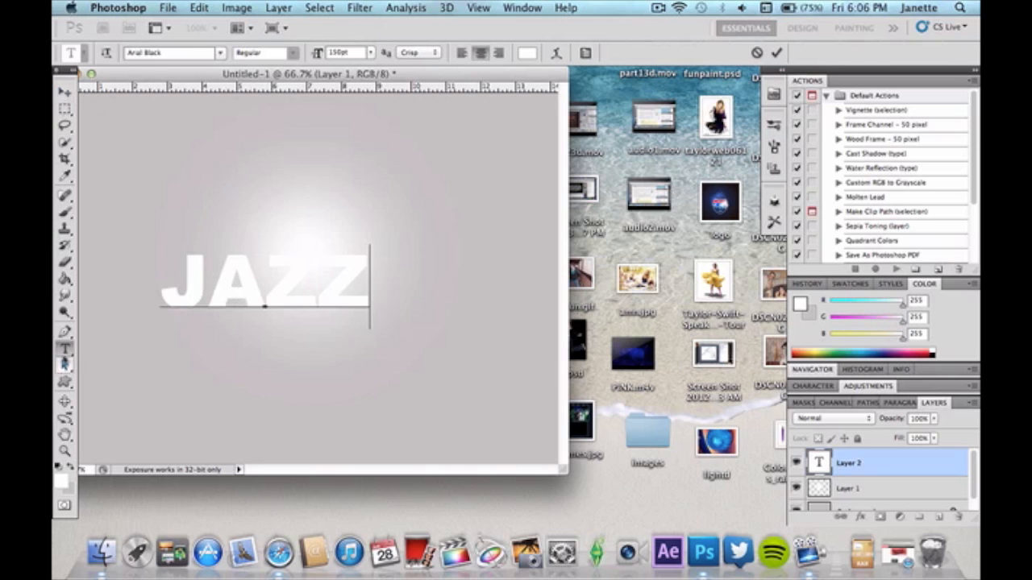
Recolour the JAZZ text black and centre it over the white glow
drag(371, 288, 167, 266)
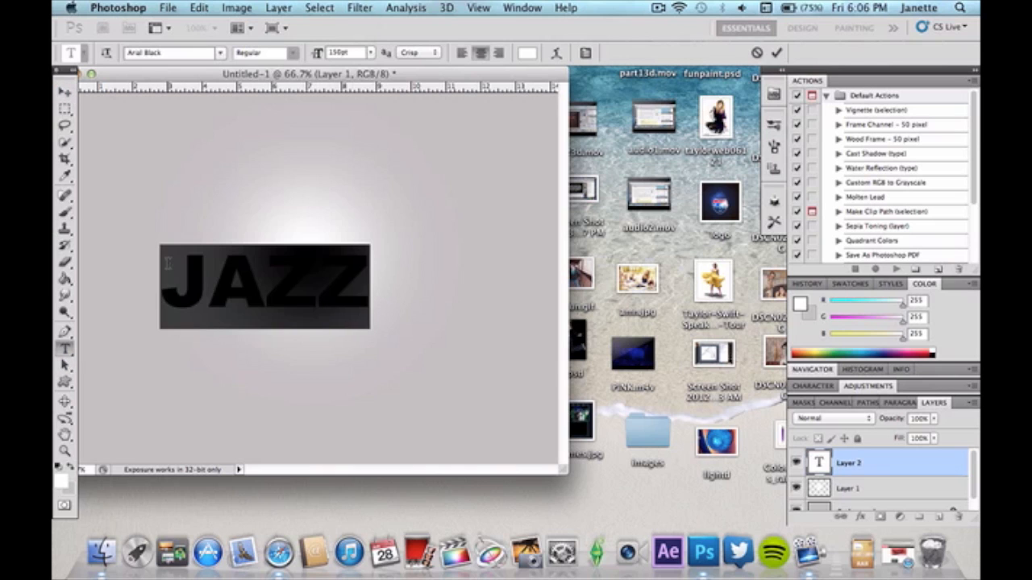
click(528, 53)
drag(368, 201, 352, 262)
click(569, 65)
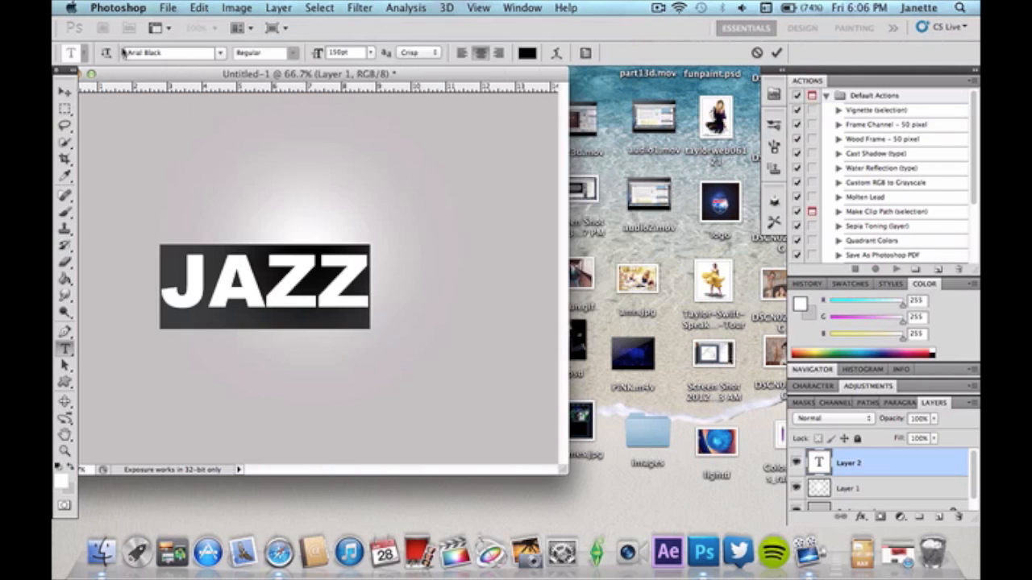
click(64, 92)
drag(276, 297, 319, 268)
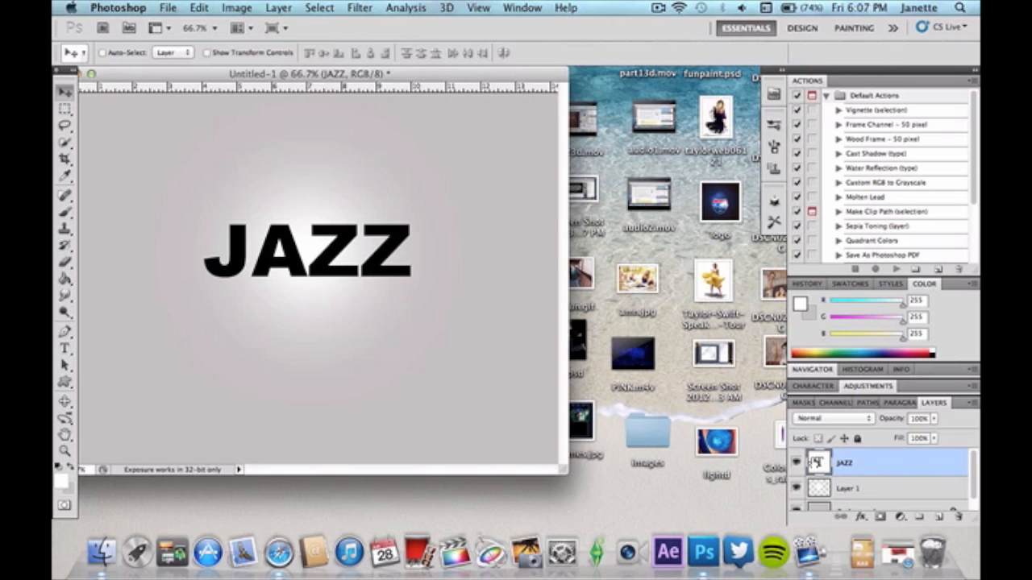
Hide the JAZZ text layer and create a new empty layer directly above Layer 1
click(798, 463)
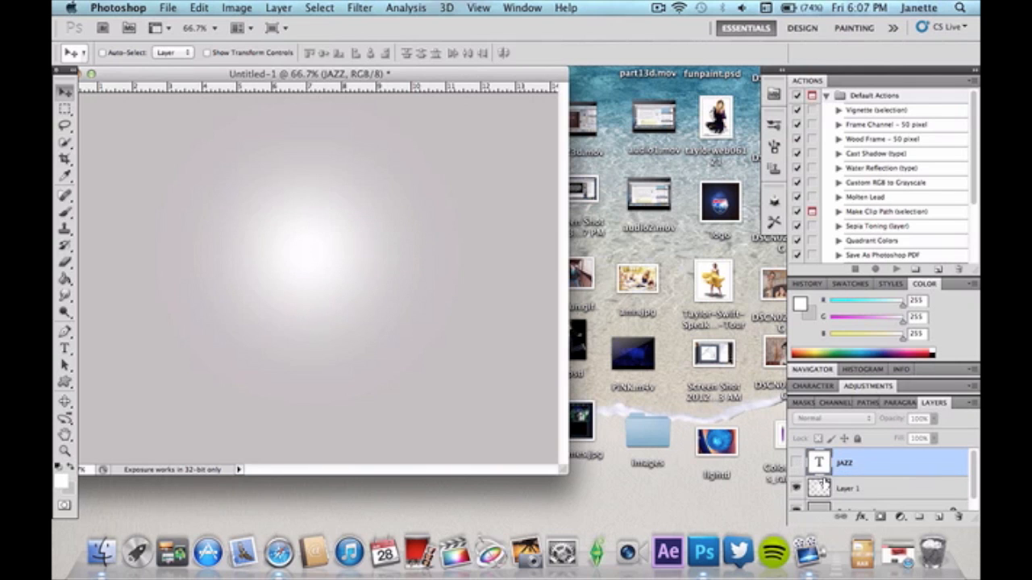
click(888, 489)
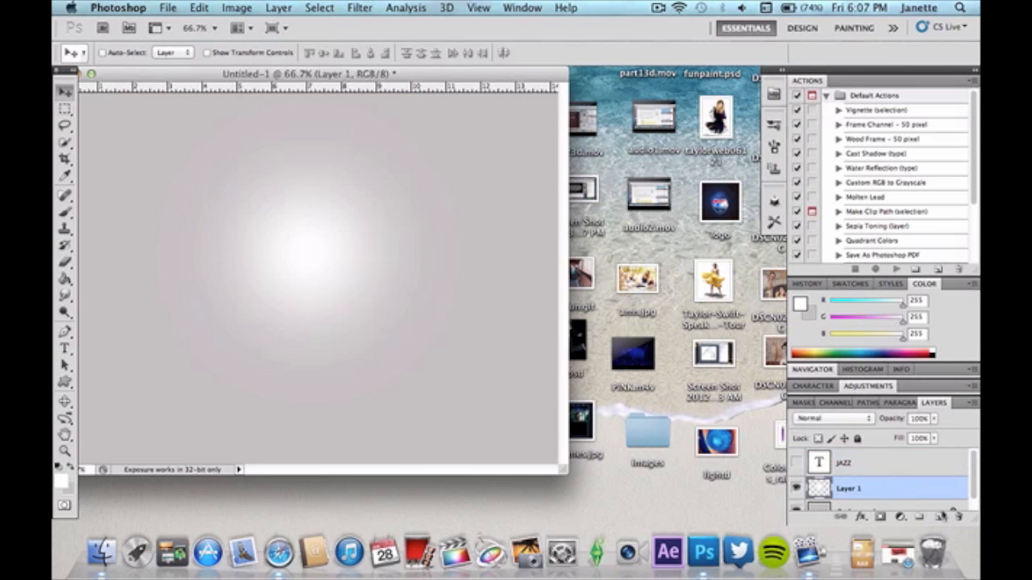
click(938, 517)
Choose the 500 px elongated paint-splatter tip for the Brush tool
click(65, 228)
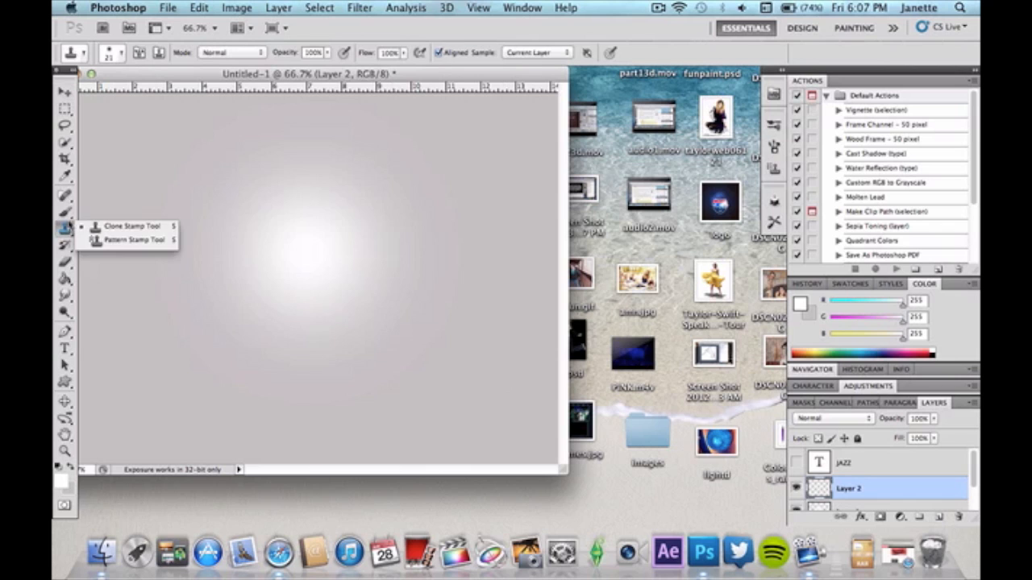
click(68, 216)
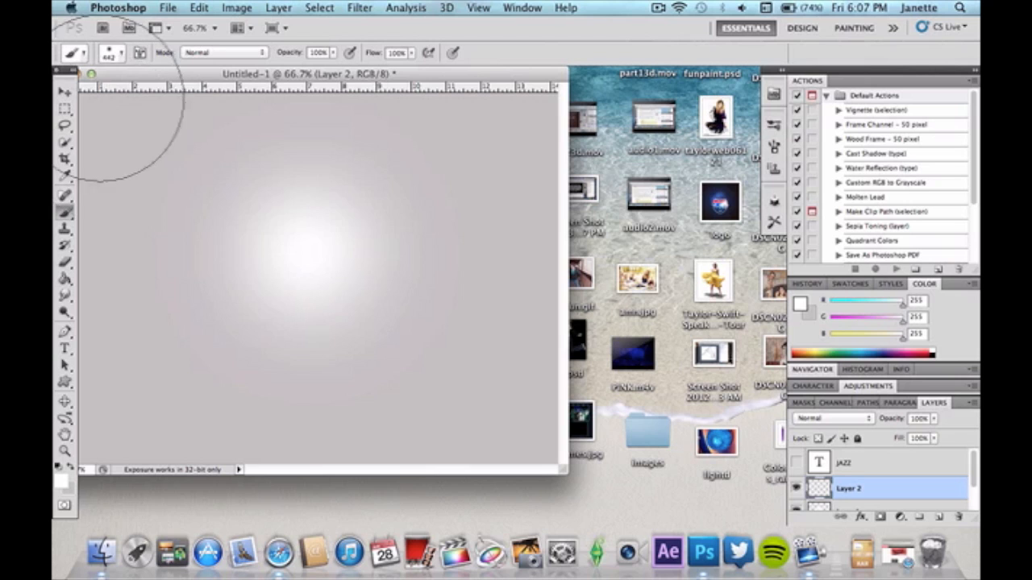
click(113, 53)
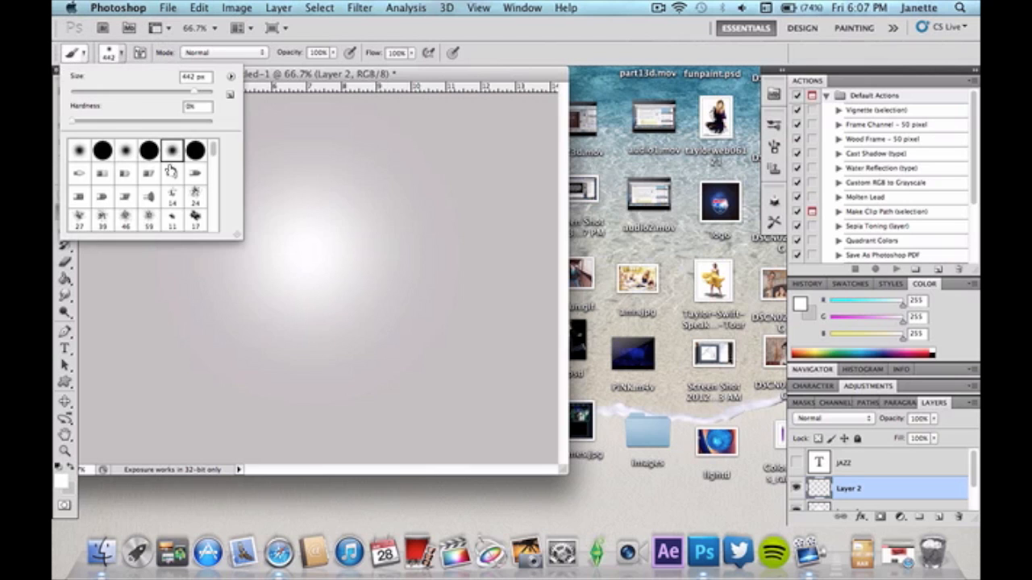
click(216, 181)
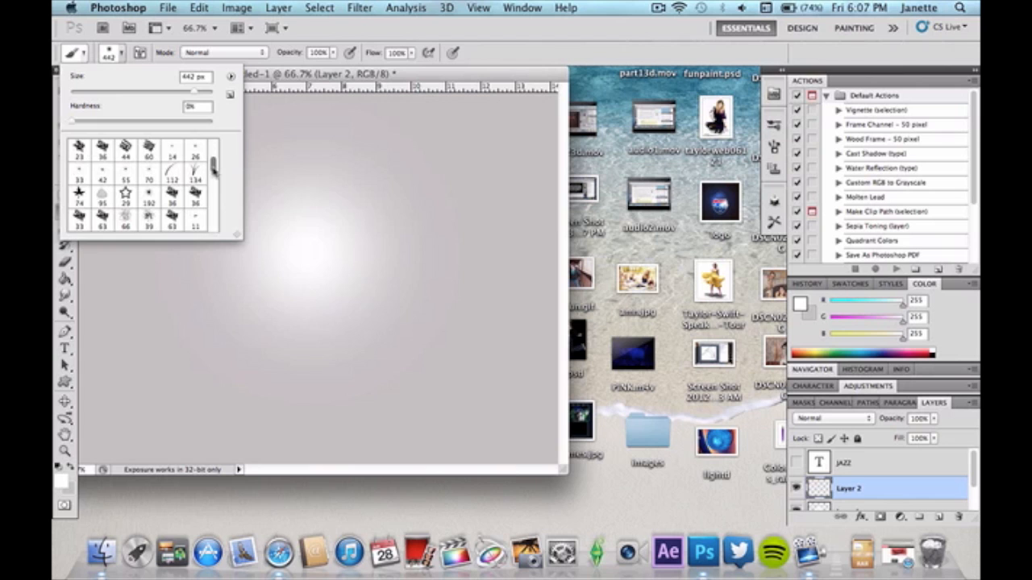
drag(215, 168, 220, 221)
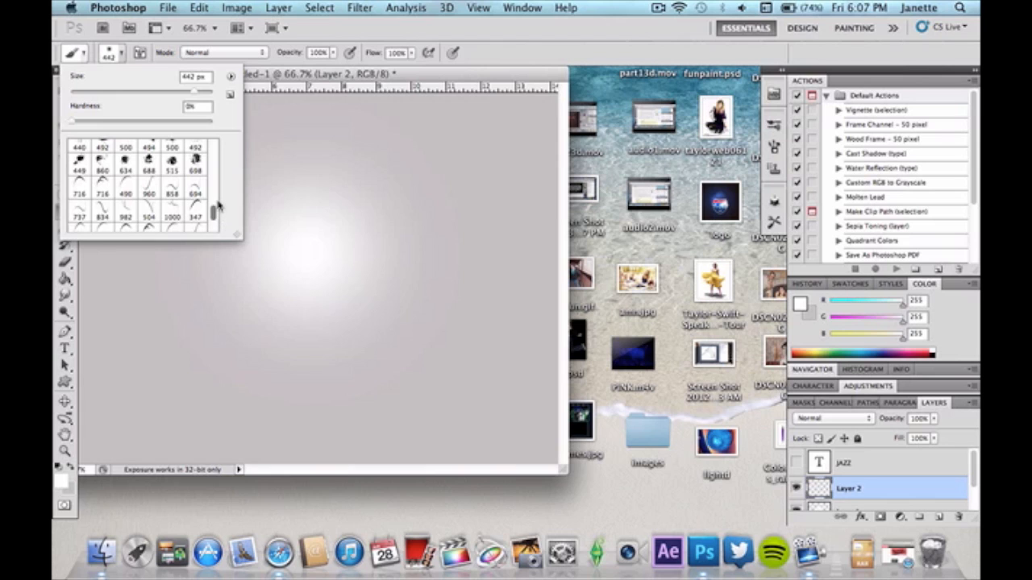
drag(213, 212, 215, 201)
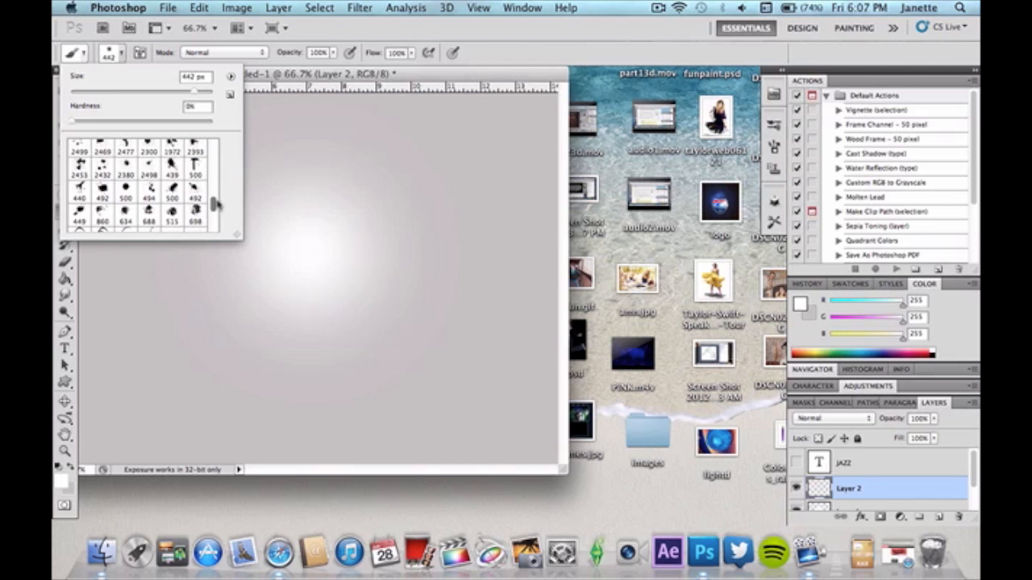
click(173, 192)
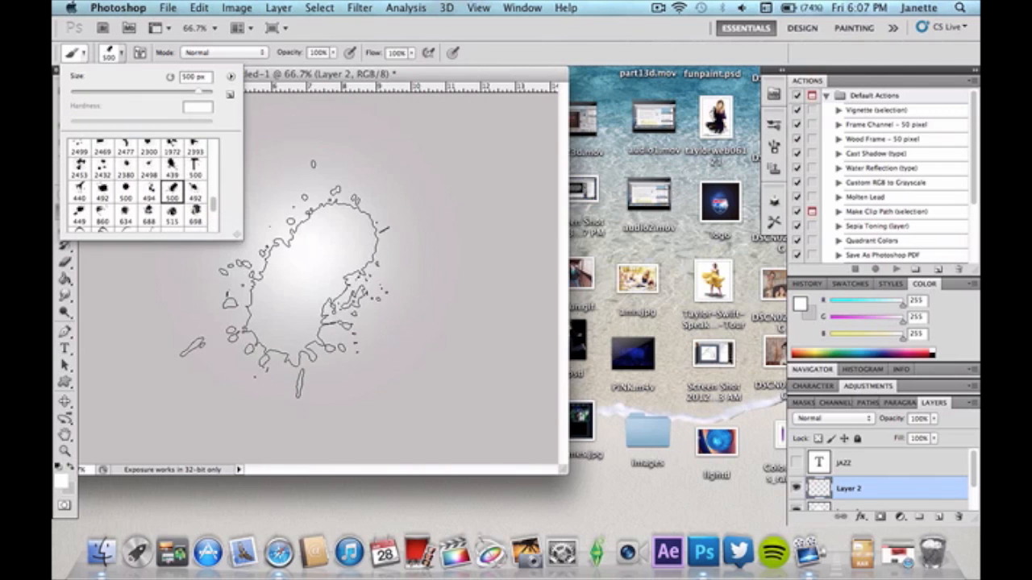
Stamp the splatter brush once over the glow on Layer 2, using black as the foreground colour
click(294, 254)
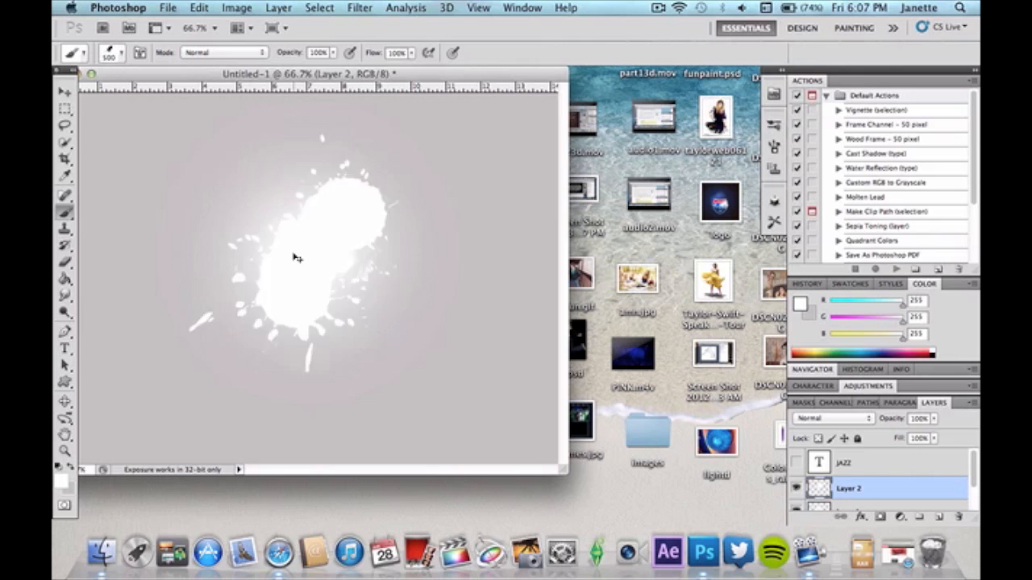
key(super+z)
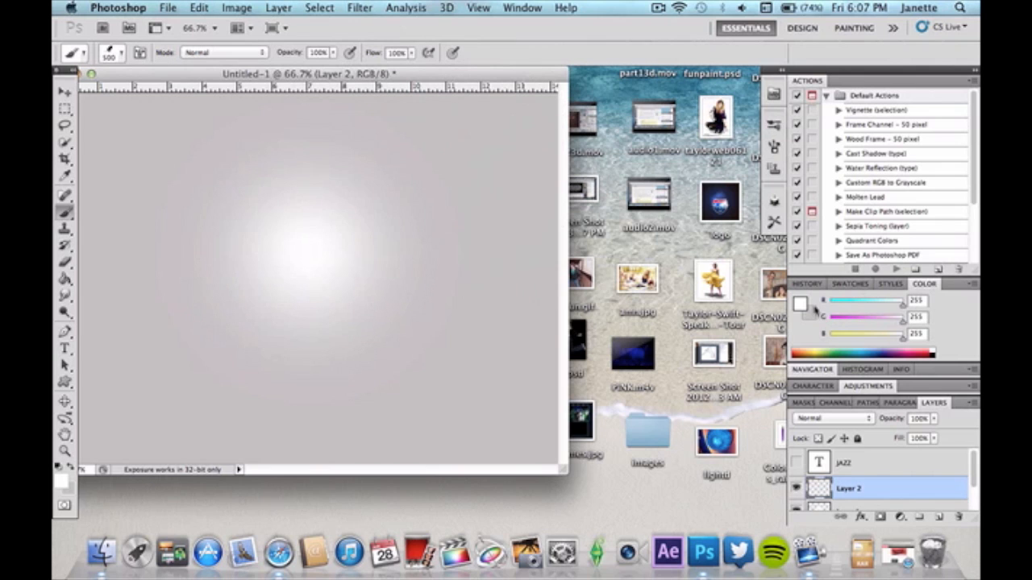
key(d)
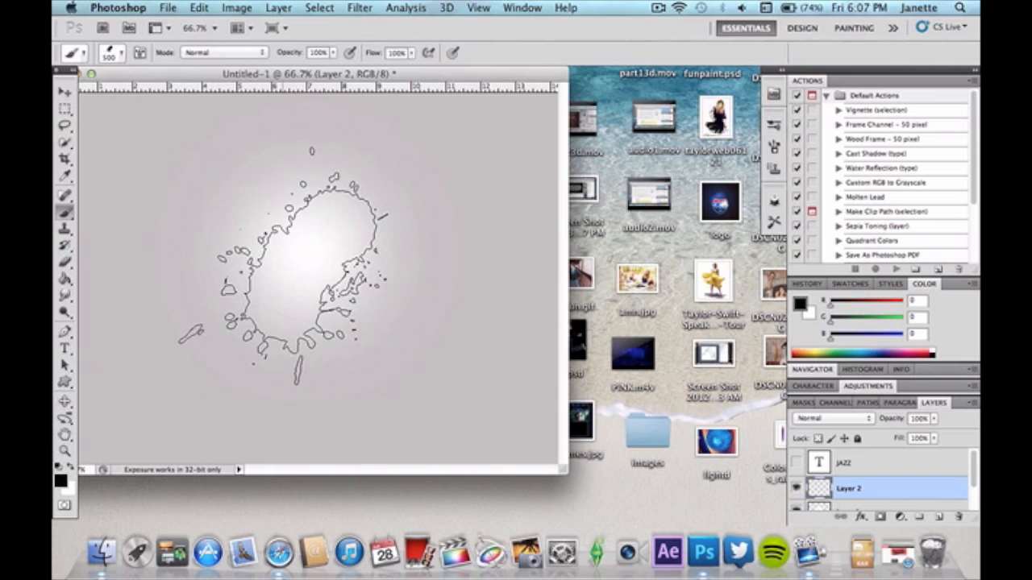
click(284, 255)
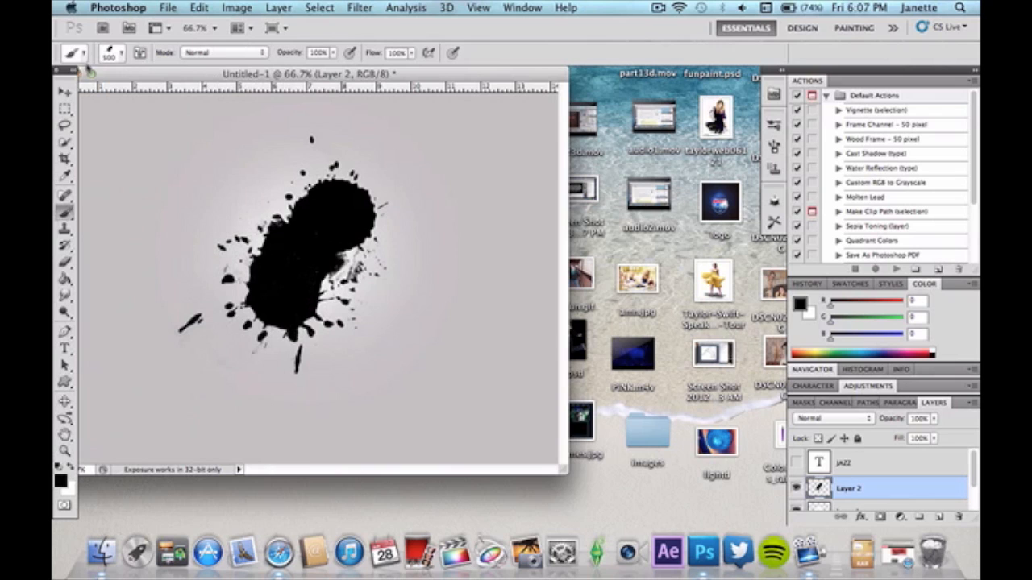
Scale the splatter on Layer 2 to less than half its height and about one and a half times its width
click(65, 91)
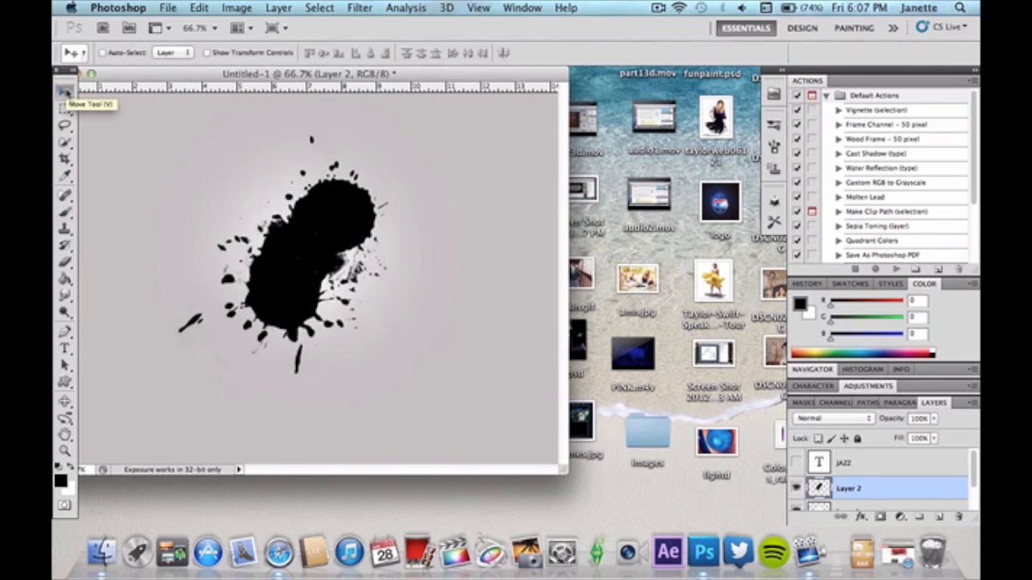
key(super+t)
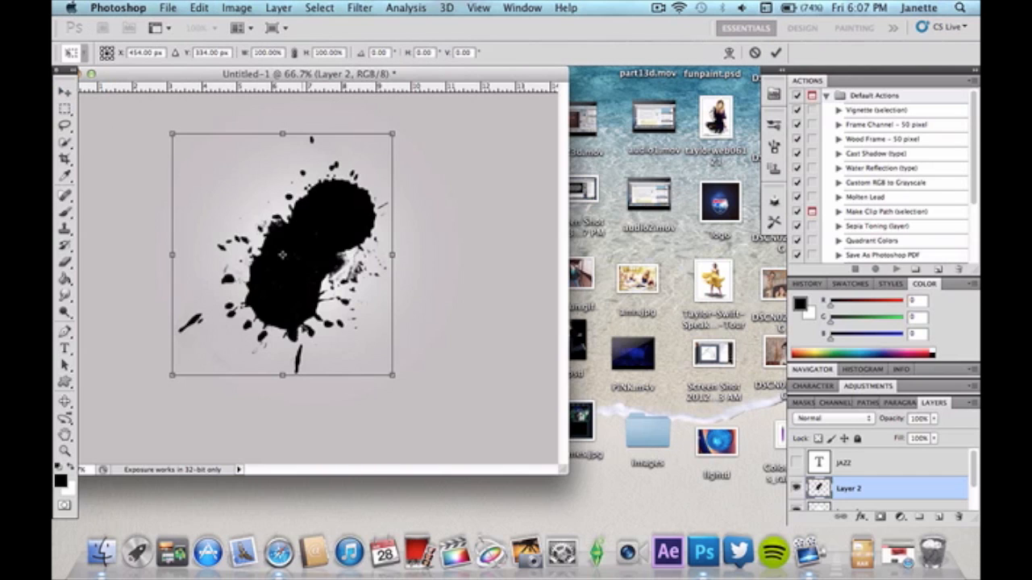
right_click(306, 321)
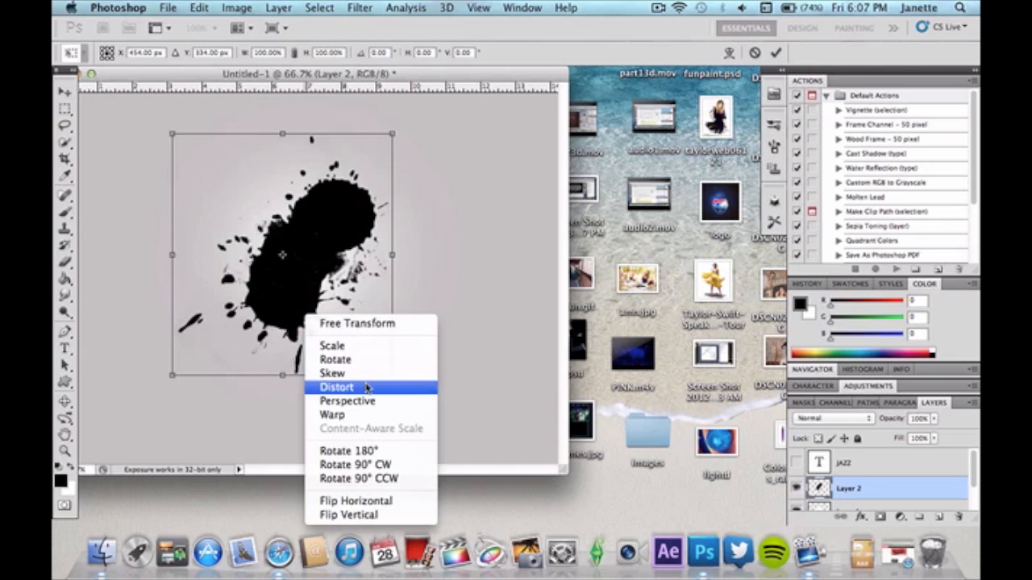
click(367, 346)
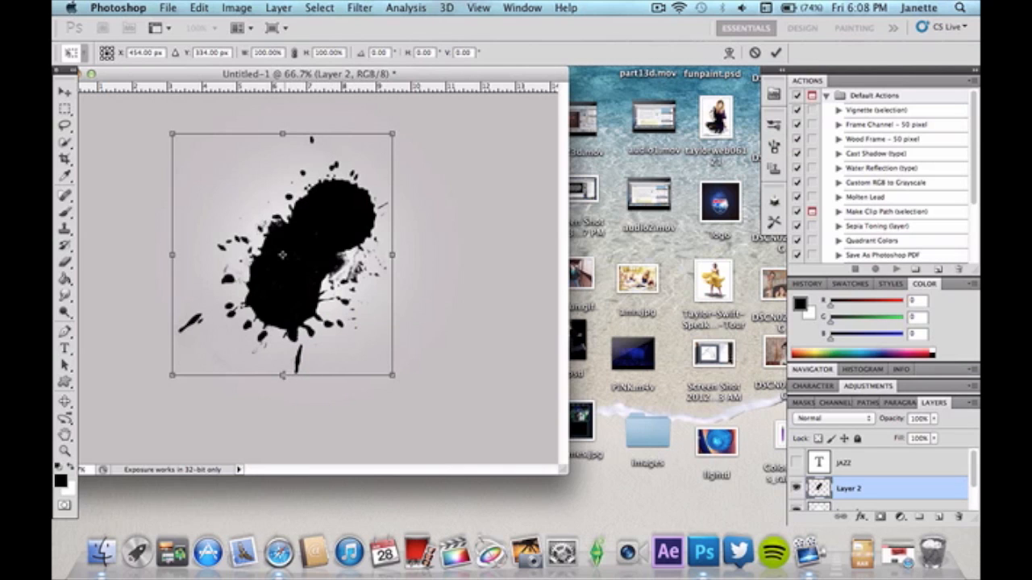
drag(282, 375, 282, 241)
drag(392, 187, 512, 187)
key(Return)
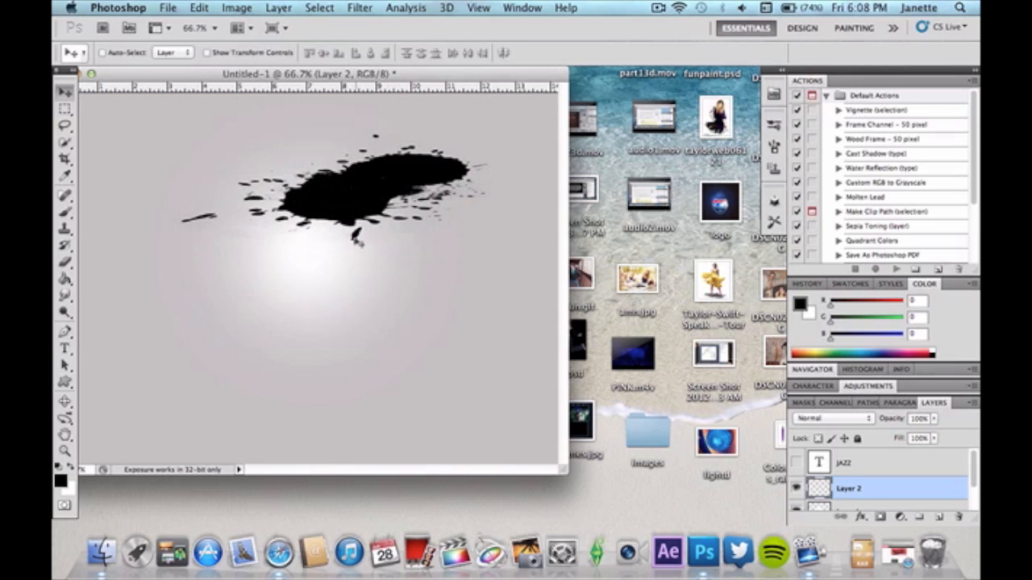
Move the flattened splatter down over the lower part of the glow, centred at about X 474 px, Y 368 px
key(ctrl+t)
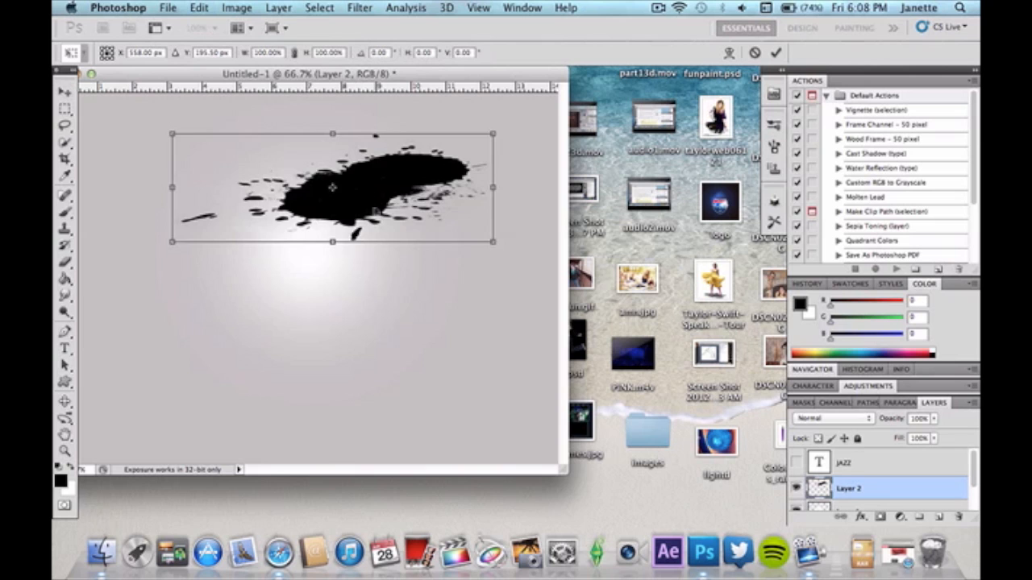
drag(374, 210, 346, 293)
right_click(346, 291)
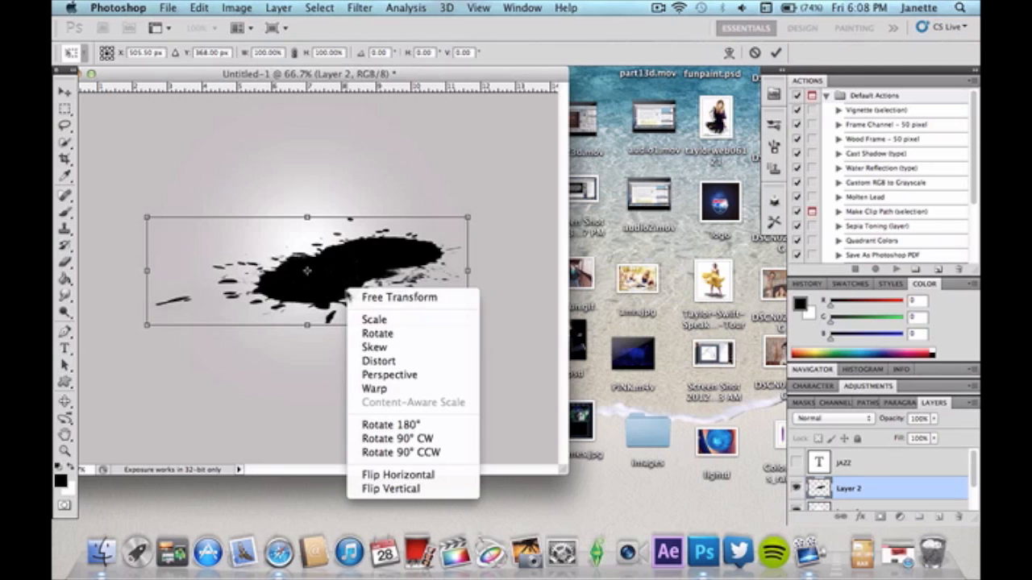
click(347, 294)
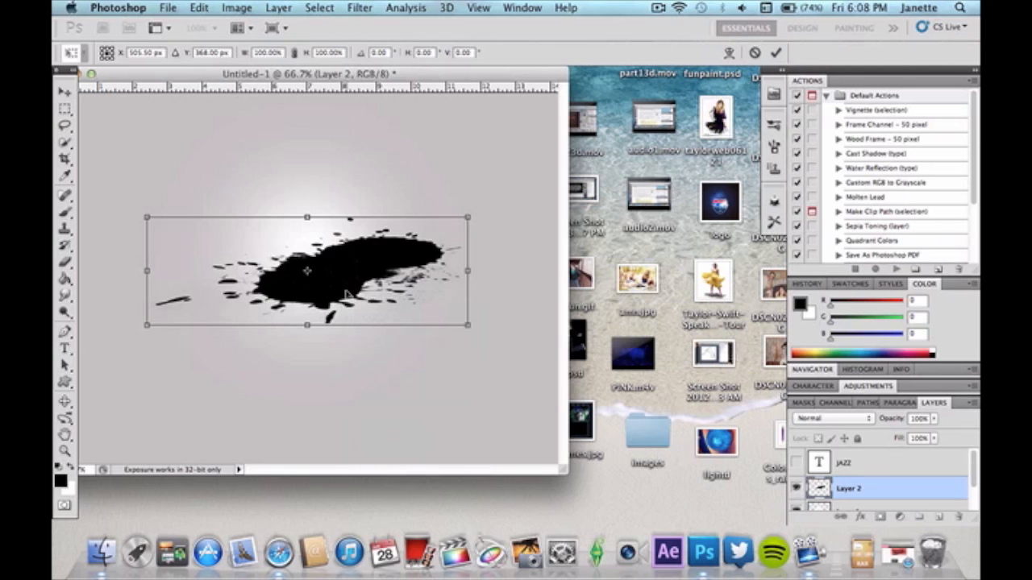
key(Return)
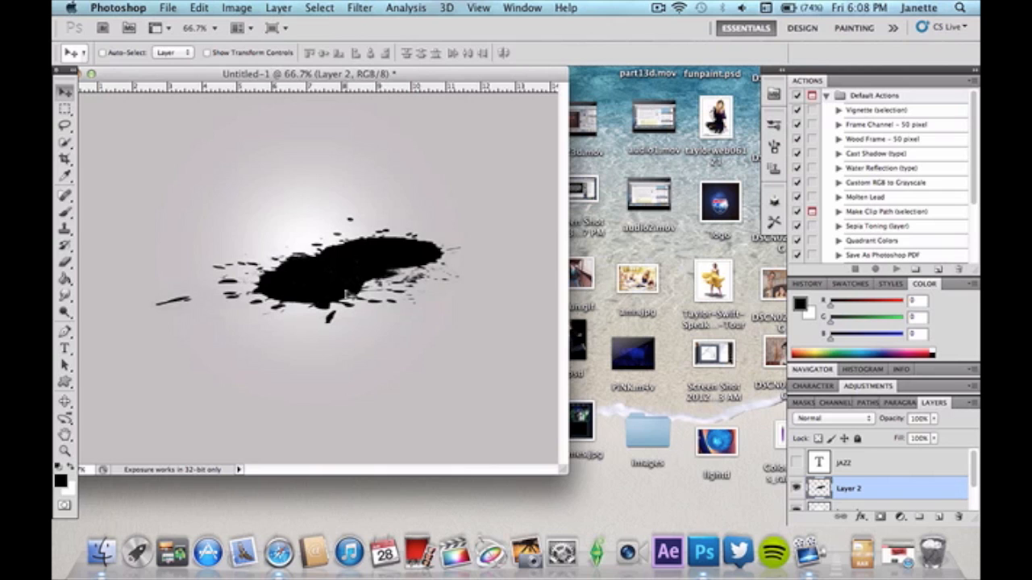
drag(365, 290, 348, 290)
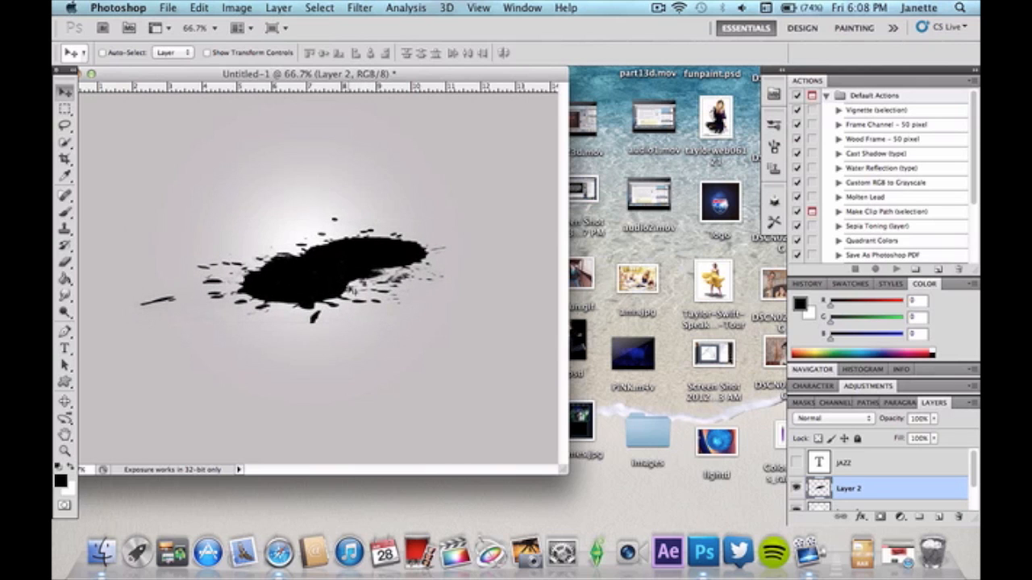
Make the JAZZ text layer visible again above the splatter
click(796, 464)
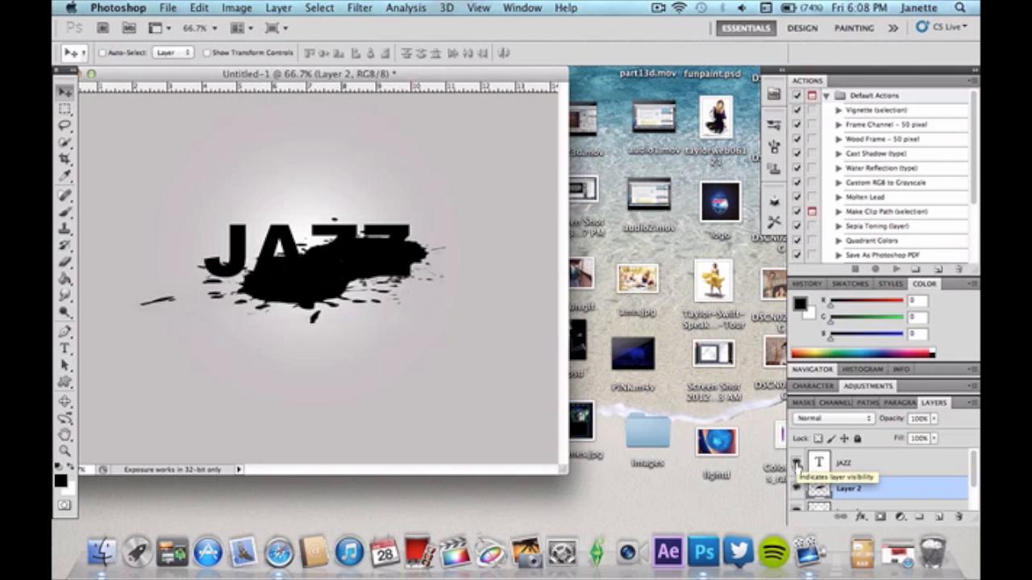
Try to skew the splatter on Layer 2 vertically by about -7.9° and undo the transformation
key(super+t)
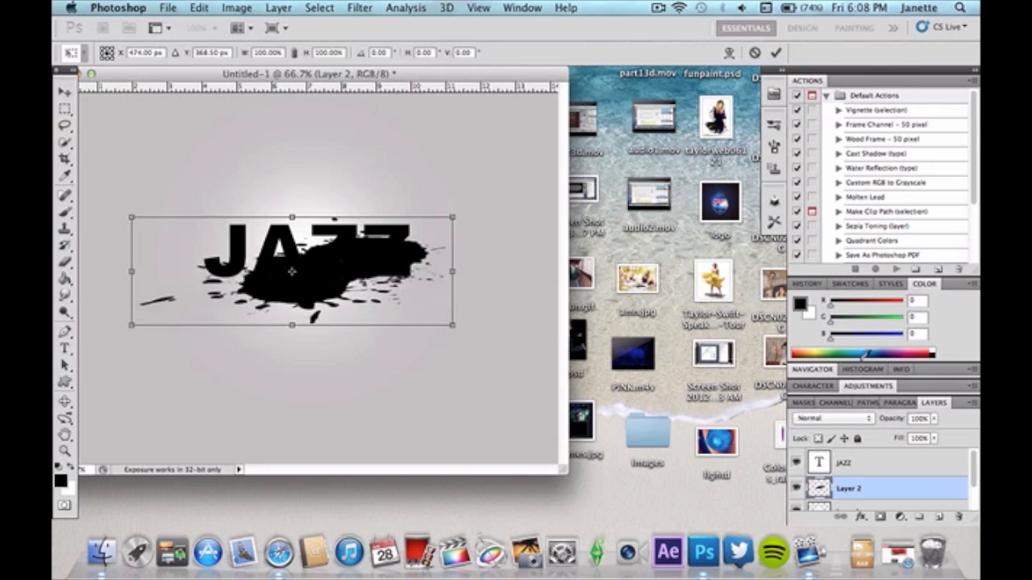
right_click(358, 273)
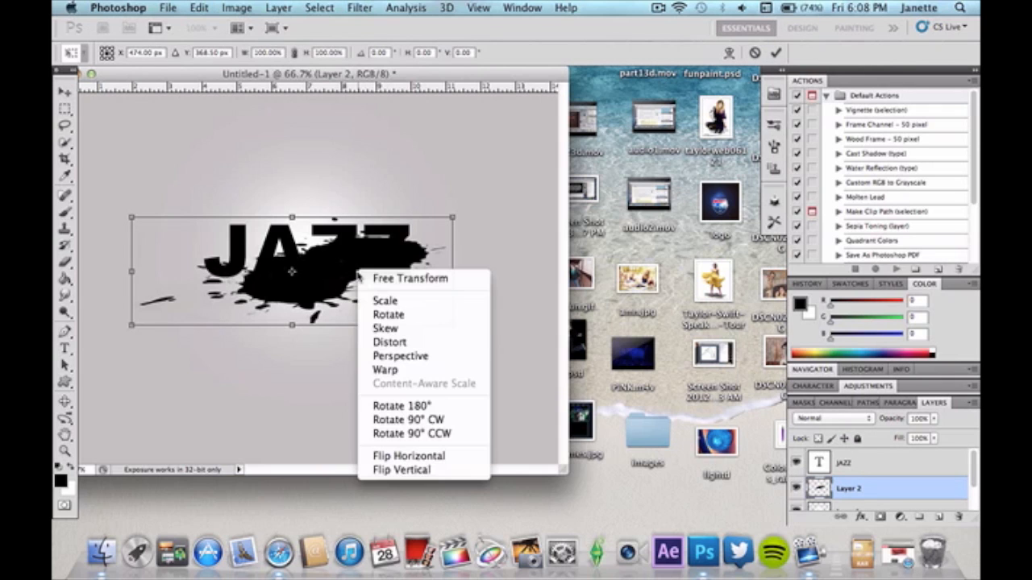
click(405, 330)
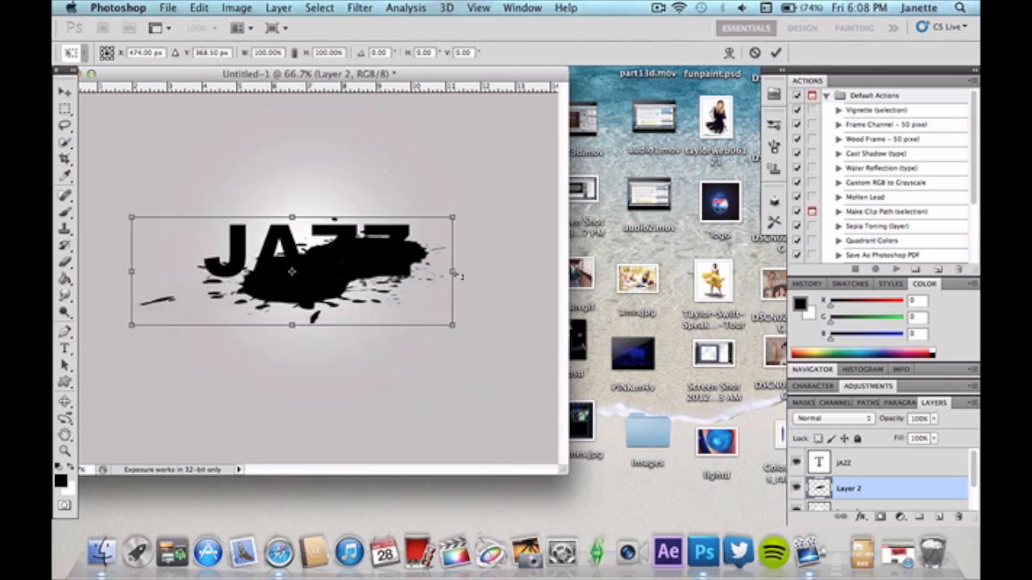
drag(458, 274, 460, 229)
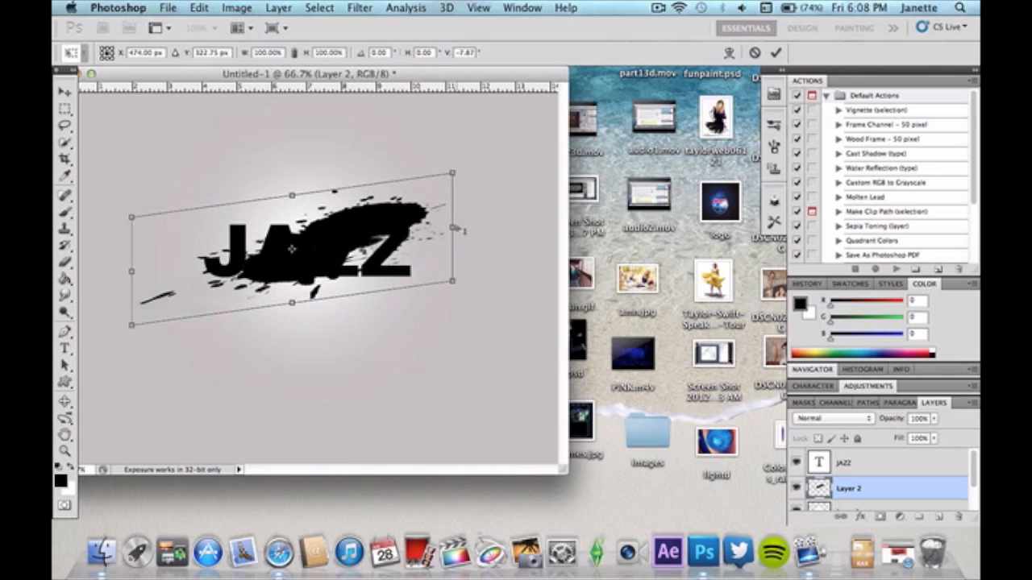
key(Return)
key(ctrl+z)
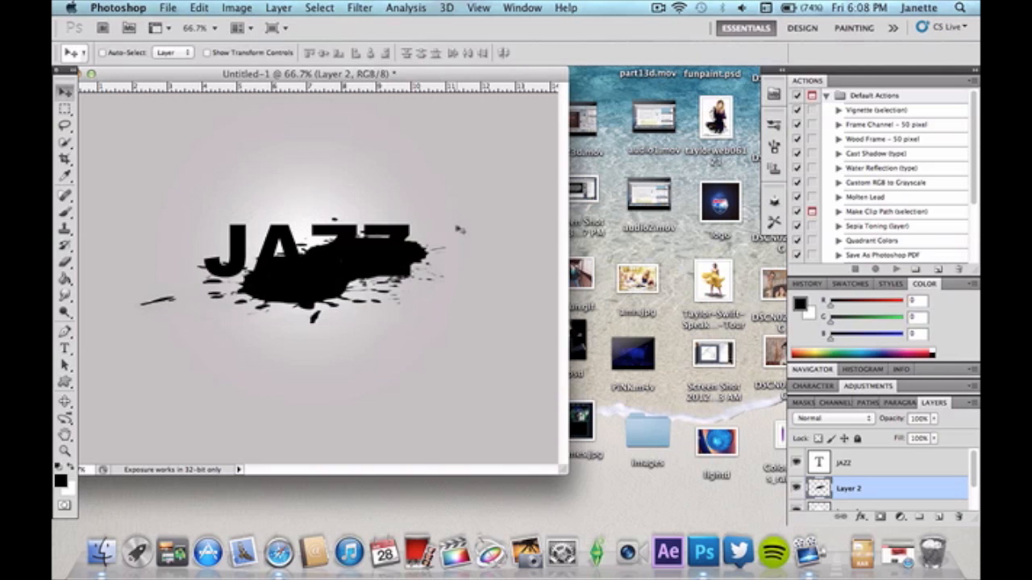
Skew the JAZZ text vertically by about -11.9° so it slants upward, and reposition it at about X 527 px, Y 299 px
click(893, 461)
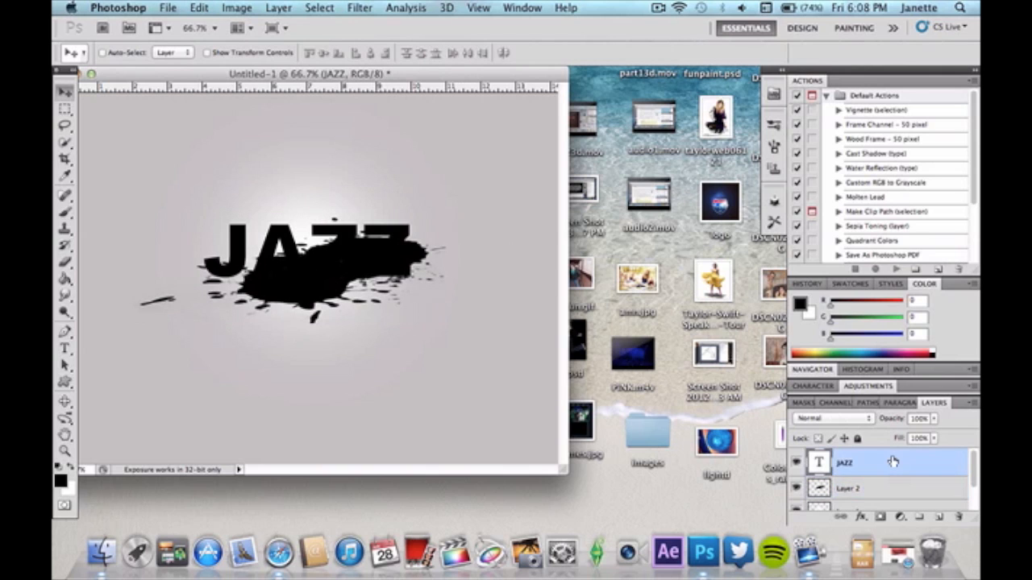
key(ctrl+t)
right_click(311, 250)
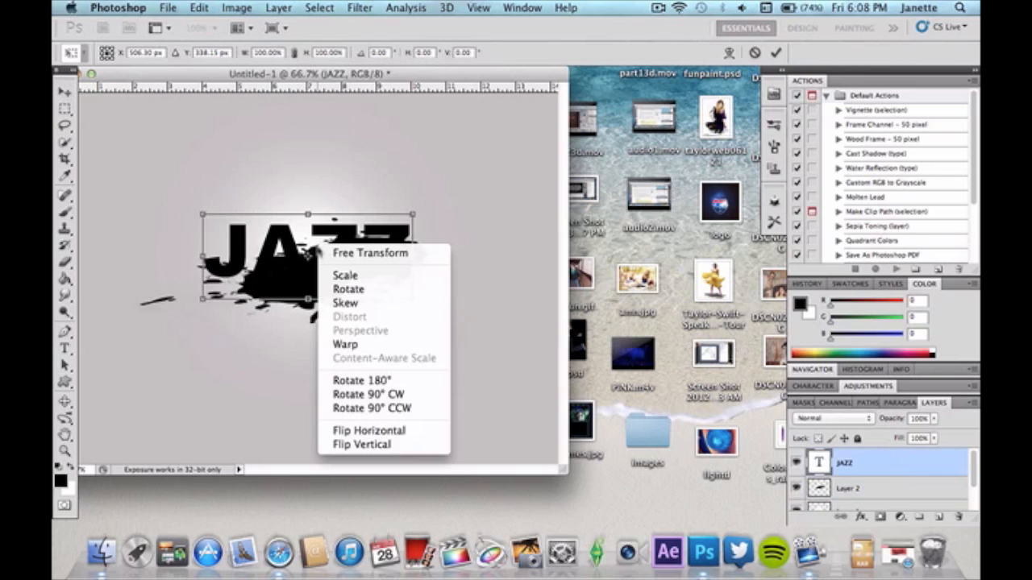
click(337, 303)
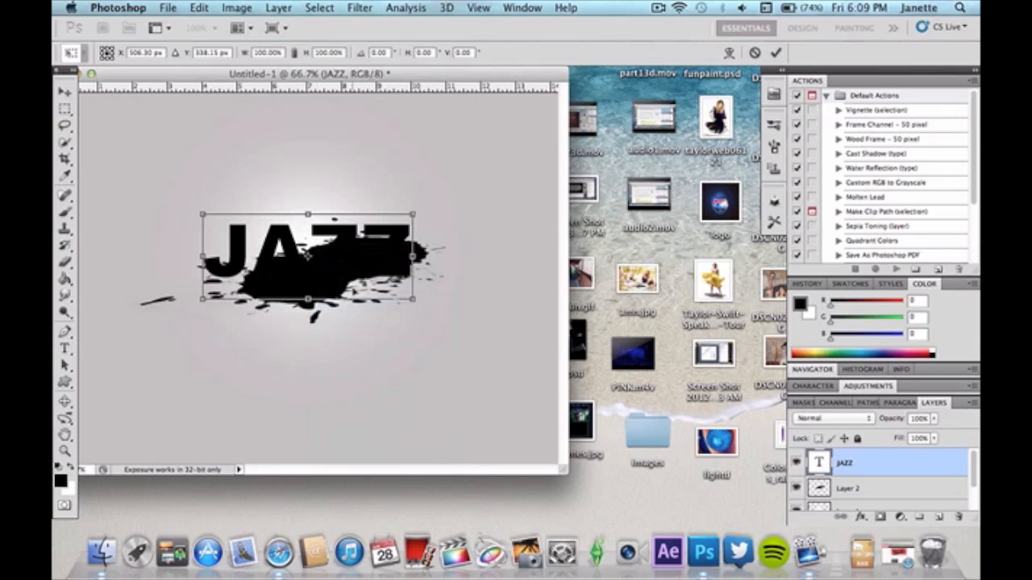
drag(413, 257, 418, 216)
drag(391, 208, 403, 209)
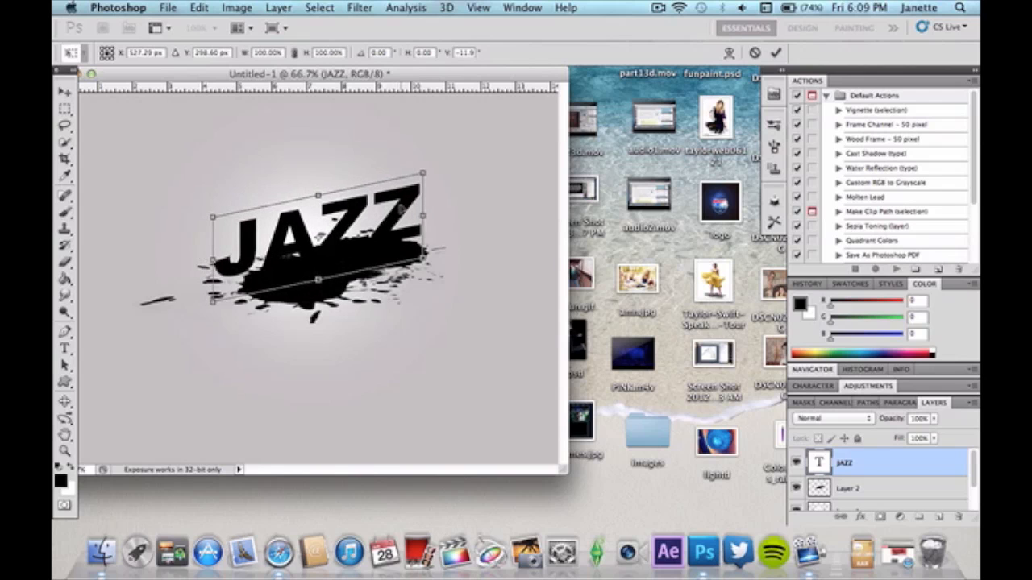
key(Return)
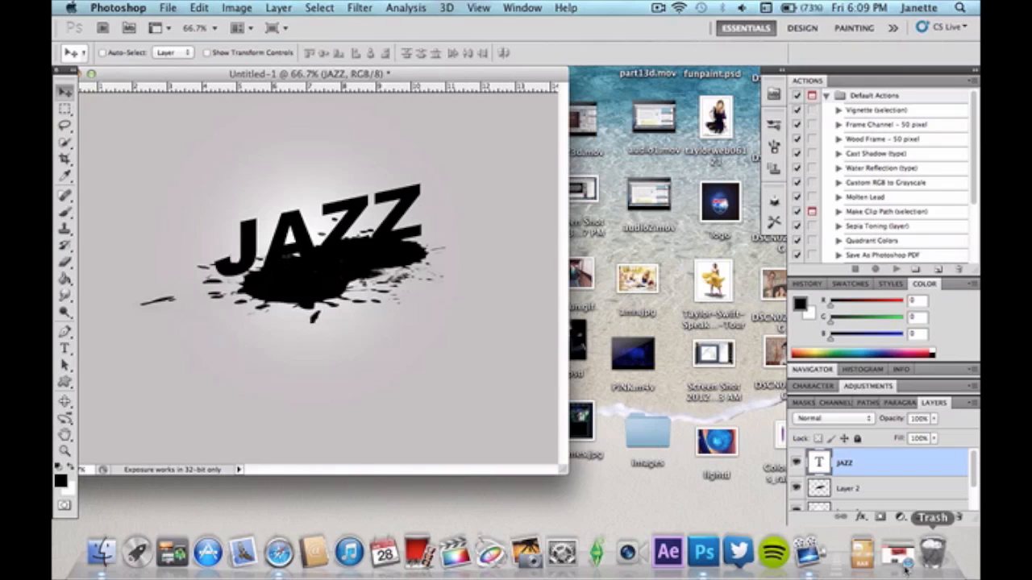
Rasterize the JAZZ text layer and add a layer mask to it
right_click(875, 464)
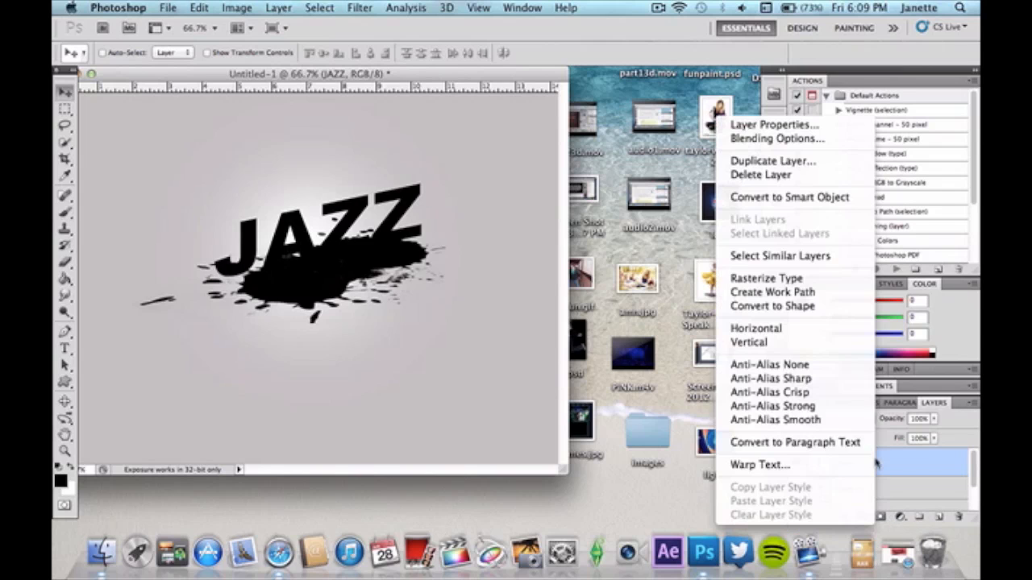
click(802, 280)
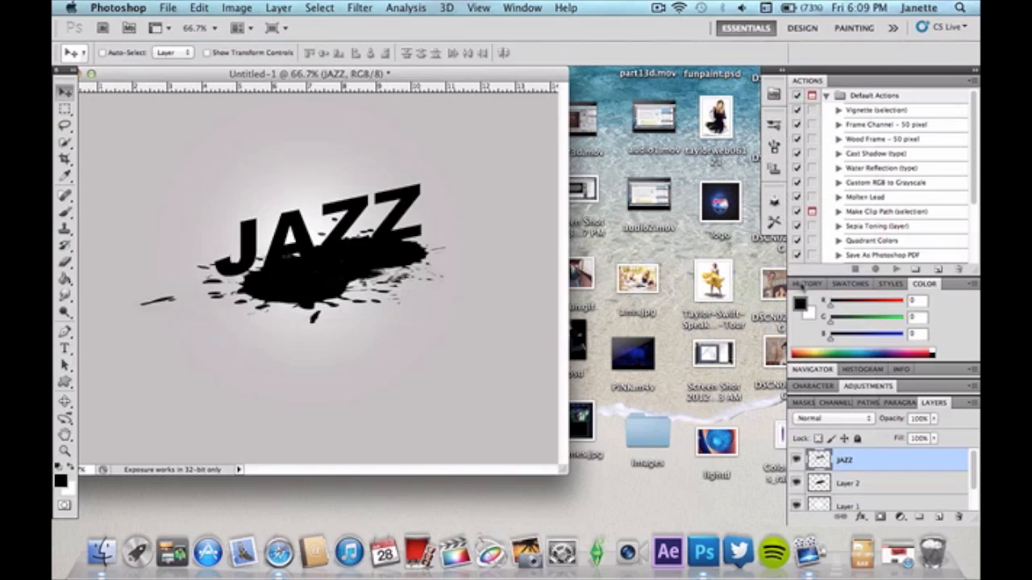
click(879, 517)
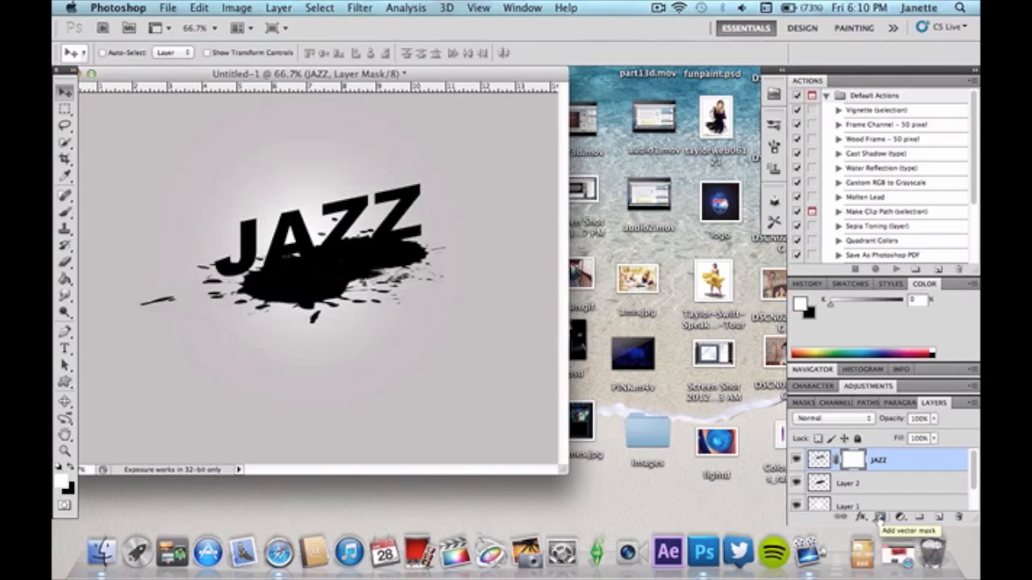
Choose the 492 px paint-splatter tip for the Eraser tool and reduce its size to about 319 px
click(66, 262)
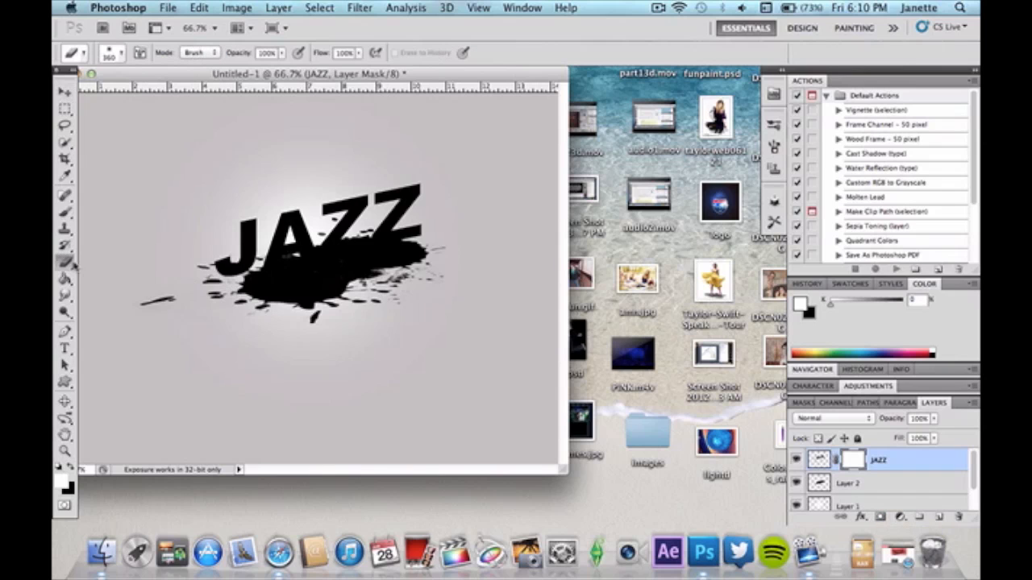
click(123, 55)
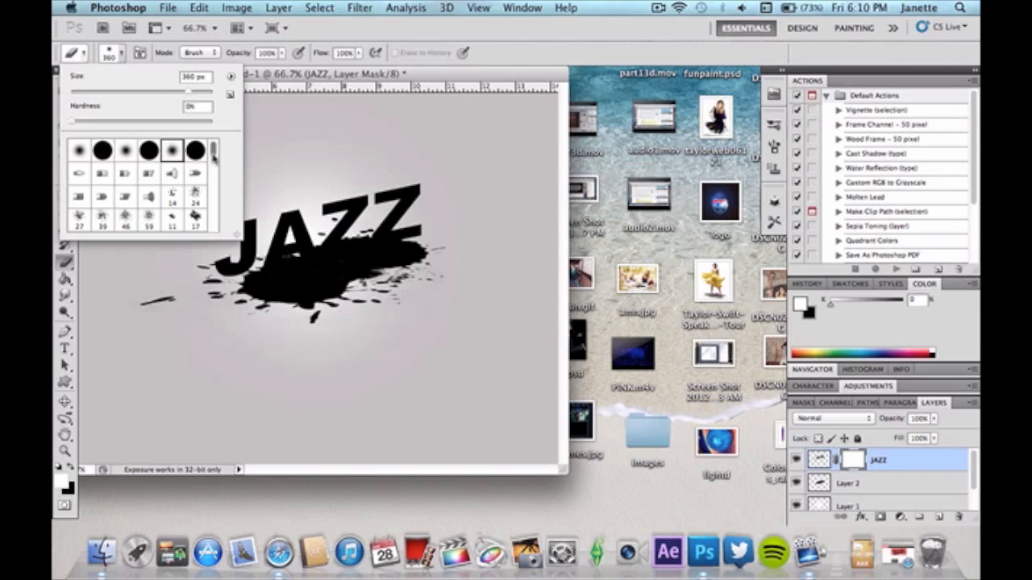
mouse_move(213, 158)
mouse_down()
mouse_move(219, 228)
mouse_move(229, 220)
mouse_up()
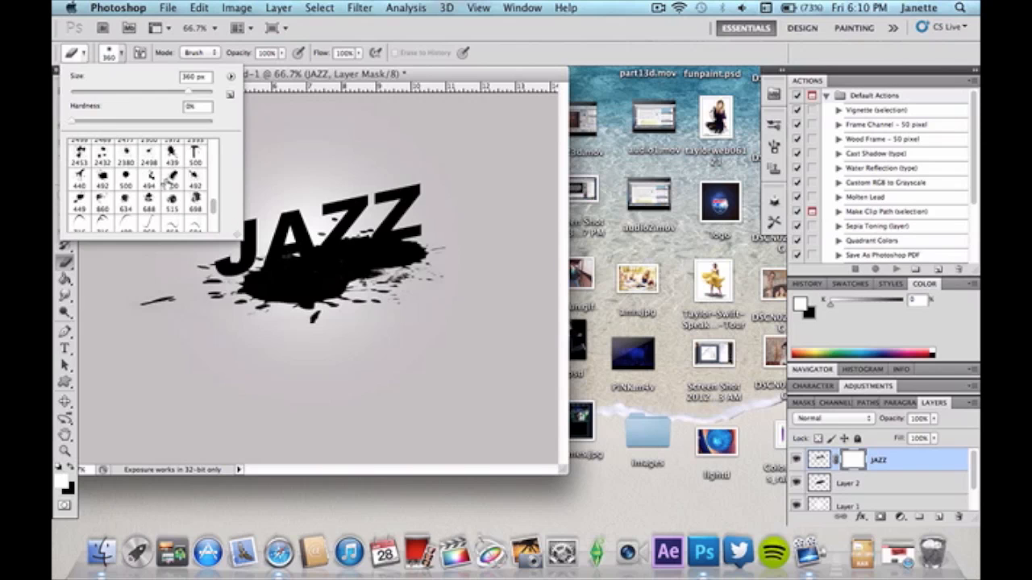
click(173, 181)
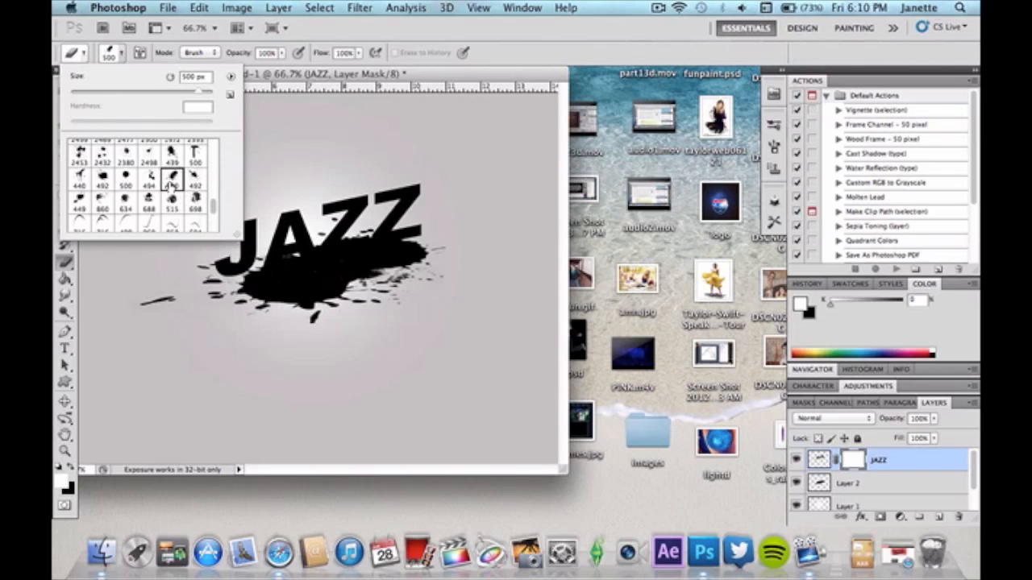
scroll(172, 184, up, 1)
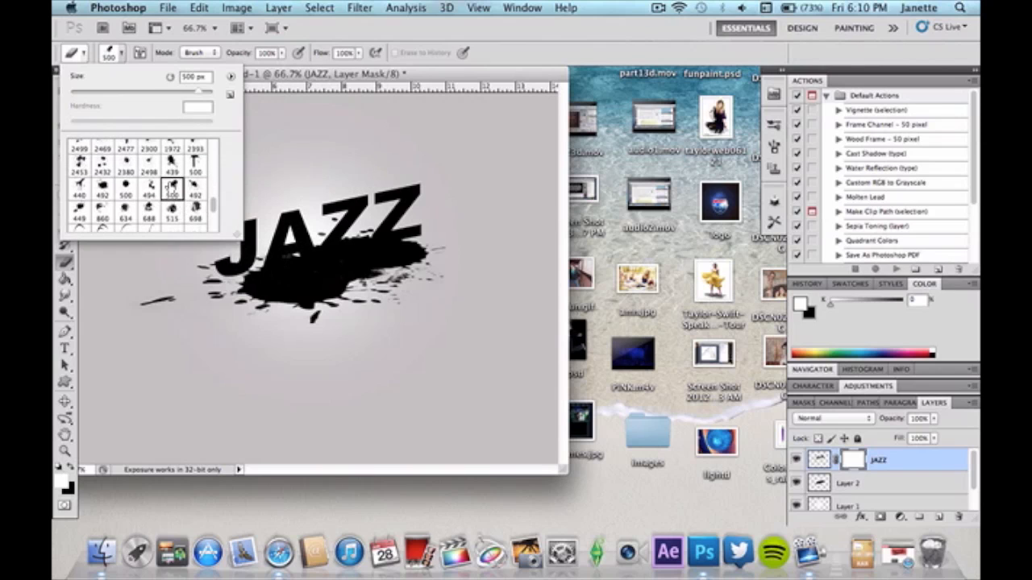
click(103, 190)
drag(198, 90, 185, 95)
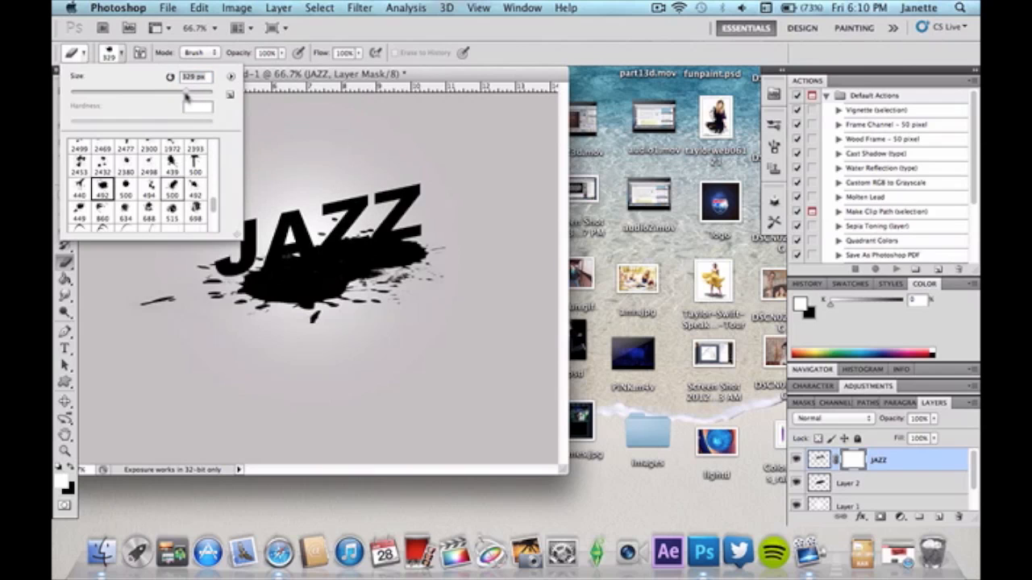
Set the Eraser's opacity to 62% and its flow to 52%
click(280, 63)
drag(282, 71, 270, 77)
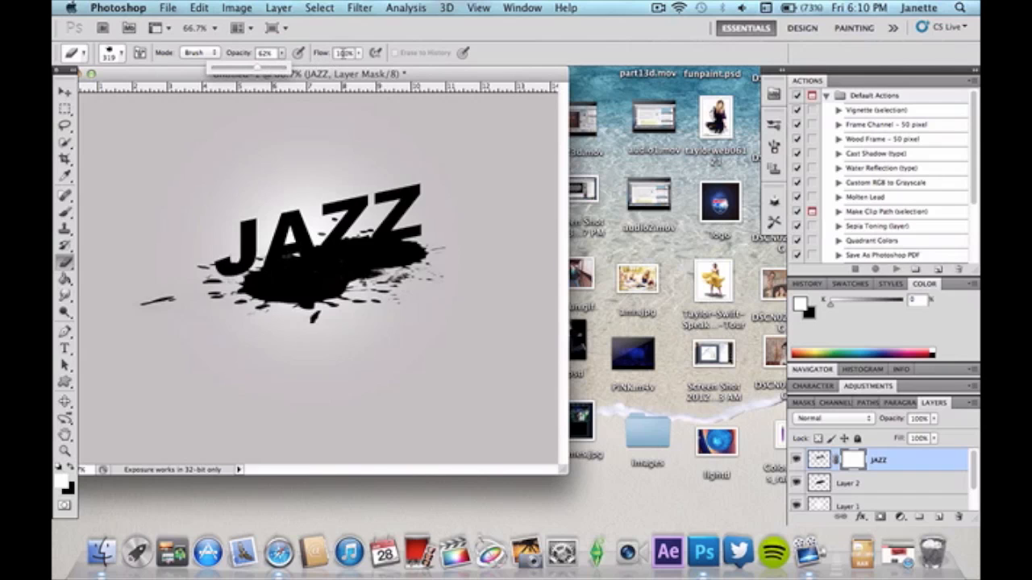
click(358, 53)
drag(360, 72, 346, 71)
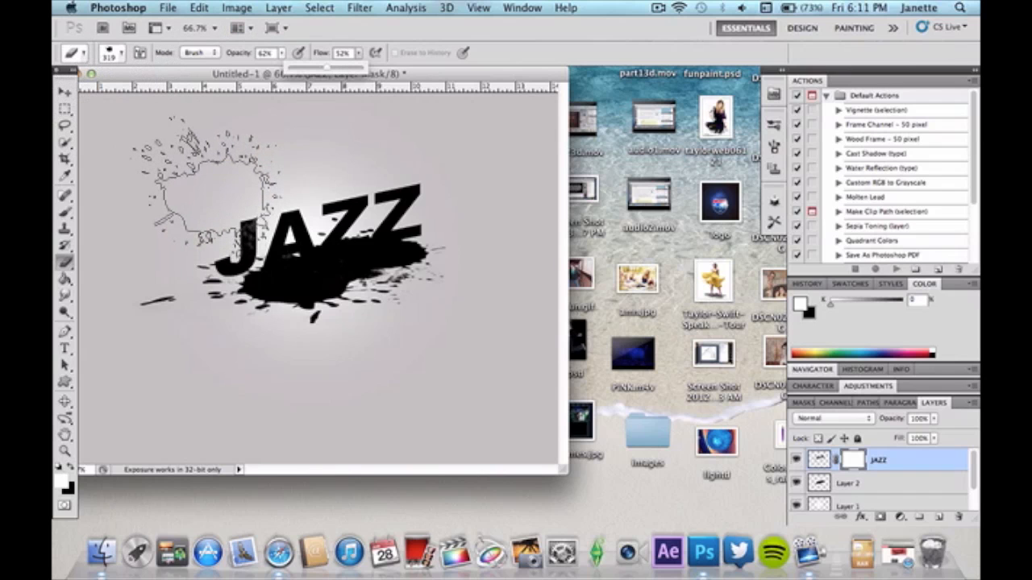
Stamp the splatter eraser on the JAZZ layer mask over the top of the J and parts of the last Z
click(206, 188)
click(206, 188)
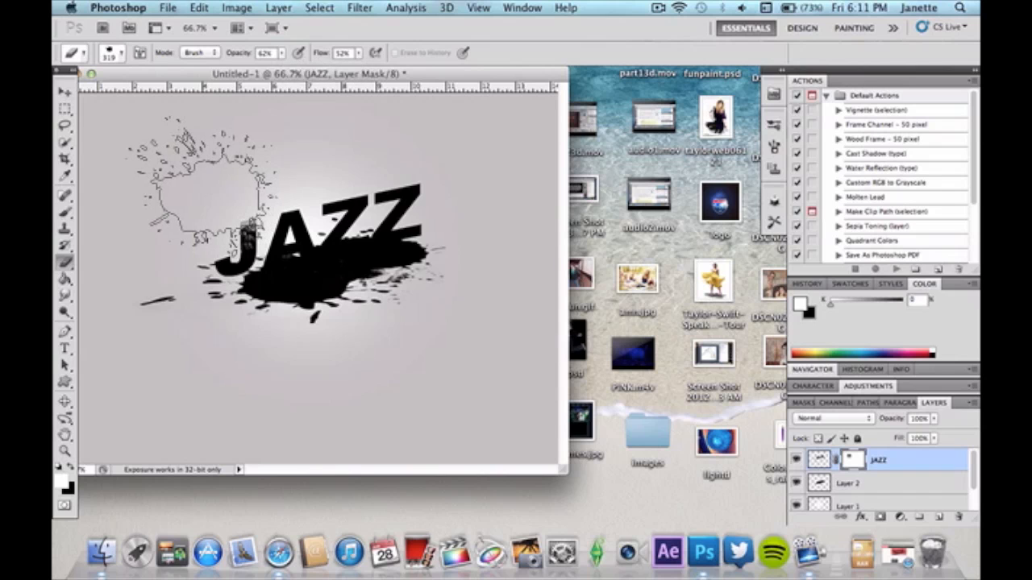
click(201, 188)
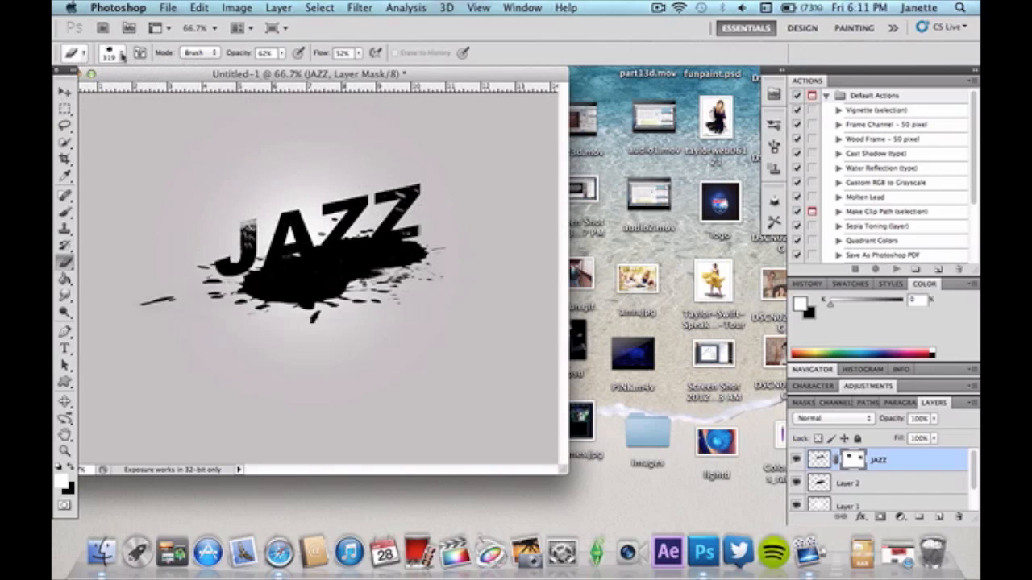
Switch the Eraser to the round 500 px splatter tip at 288 px and stamp the mask over the first Z's top and the J's base
click(110, 56)
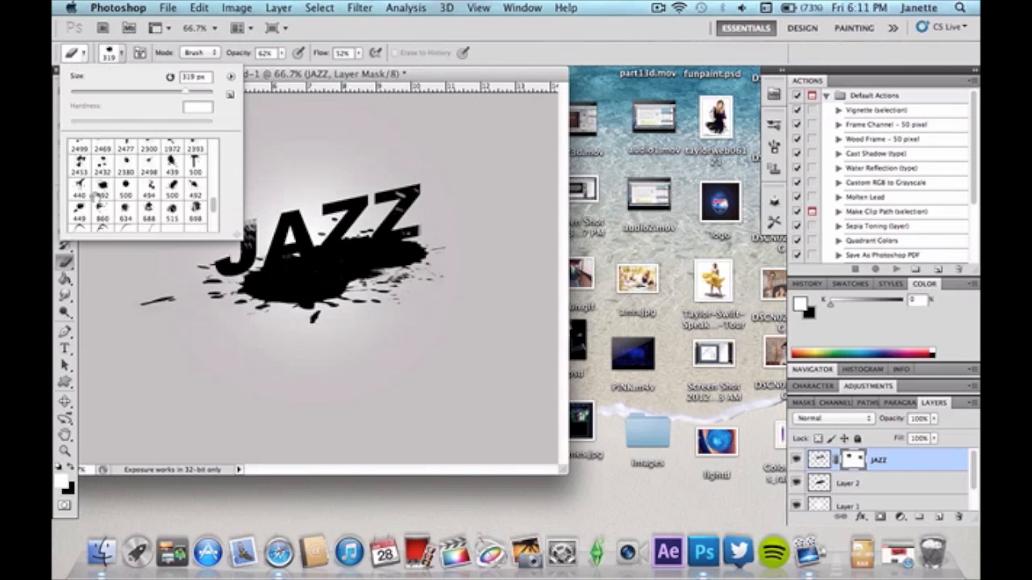
click(121, 190)
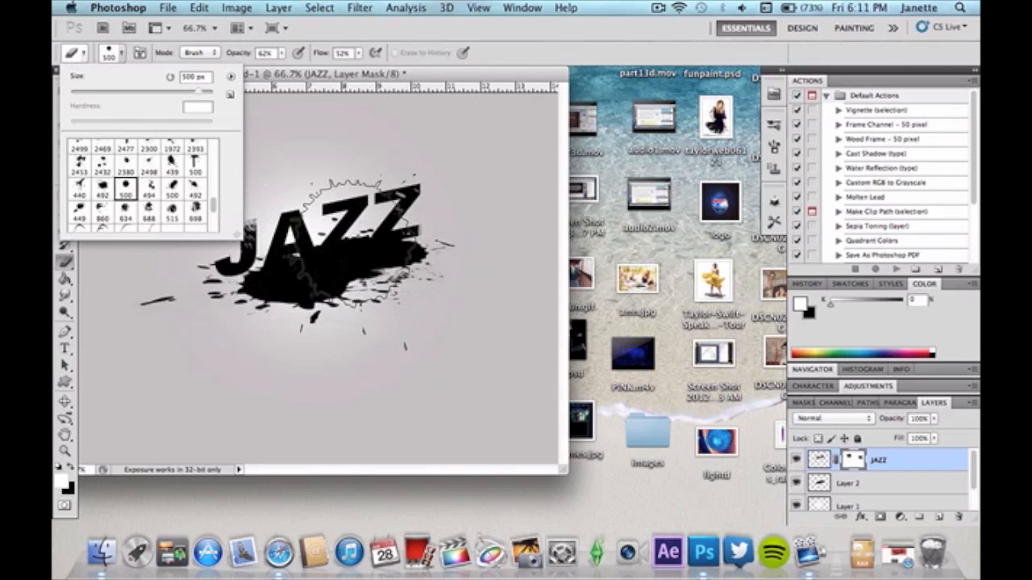
drag(194, 91, 182, 91)
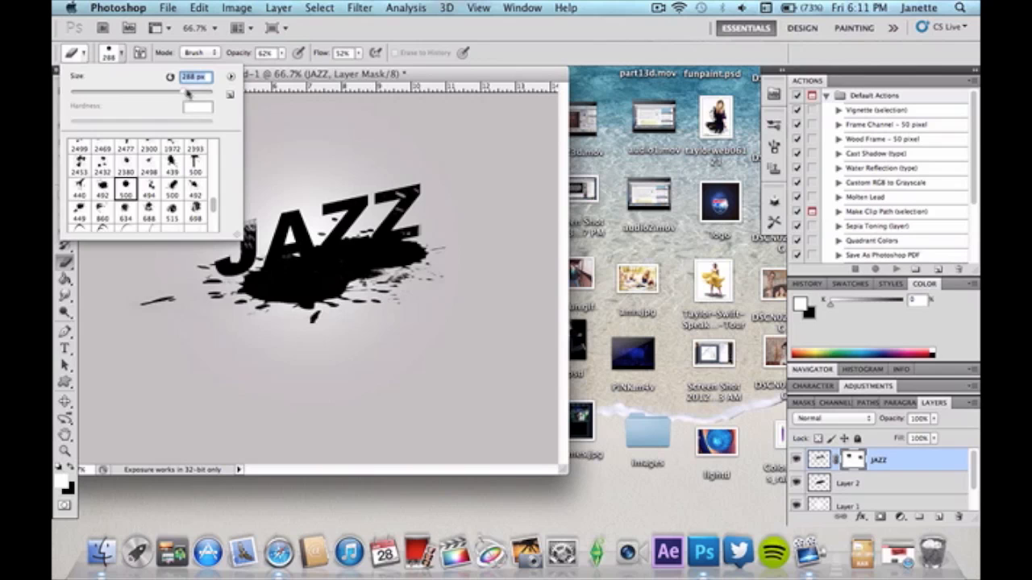
click(358, 165)
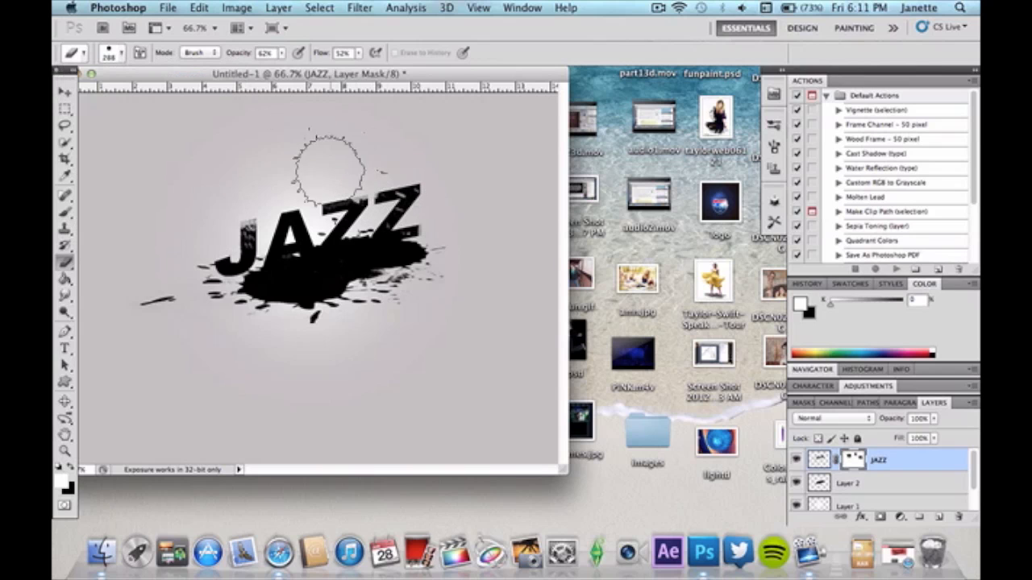
click(225, 298)
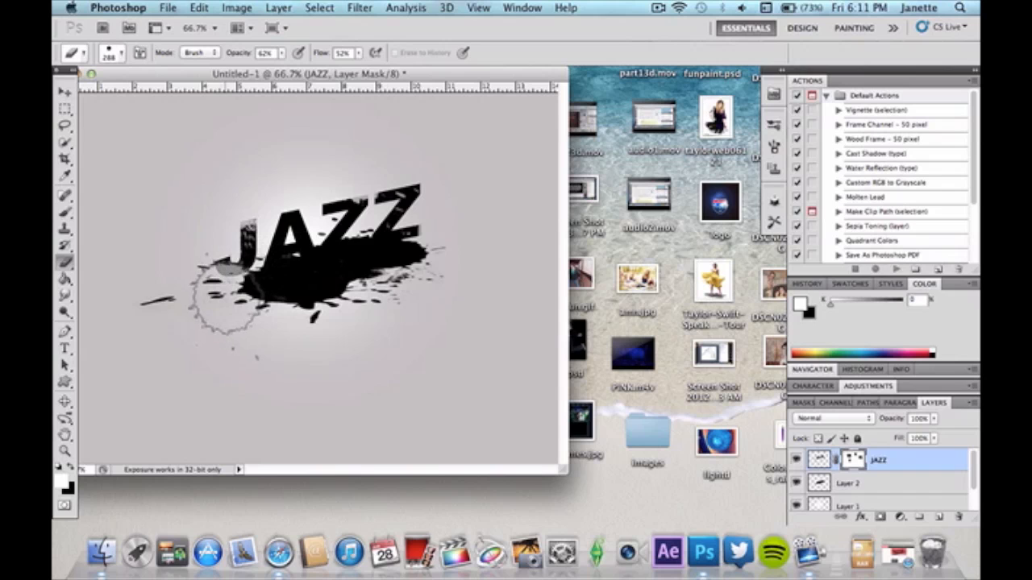
Switch the Eraser to the 634 px splatter tip at 189 px and stamp the mask across the JAZZ letters for a worn texture
click(111, 55)
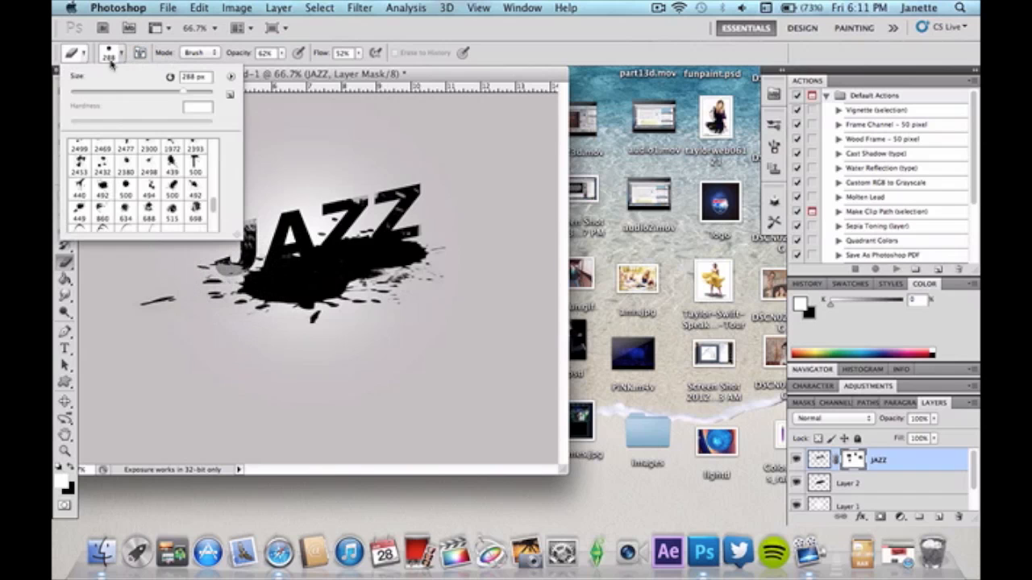
click(126, 215)
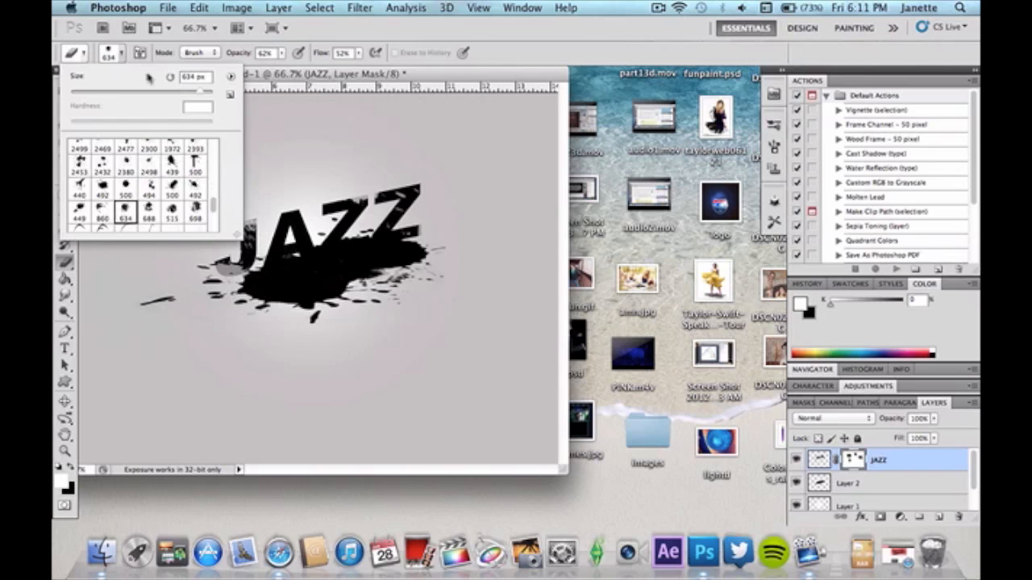
click(174, 94)
click(320, 262)
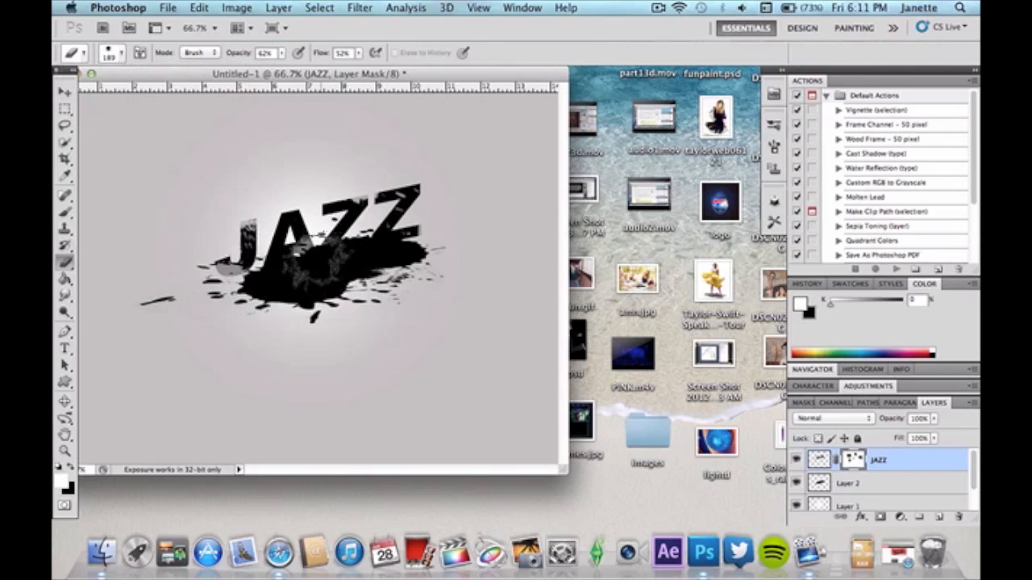
click(319, 262)
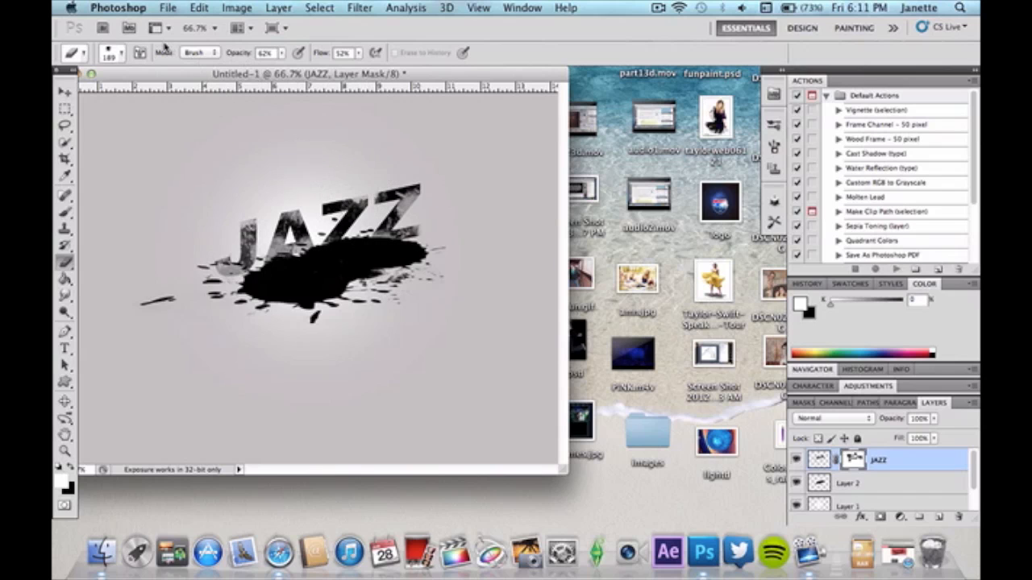
Switch the Eraser to the 698 px splatter tip at 308 px and stamp the JAZZ mask to wear the letters further
click(111, 54)
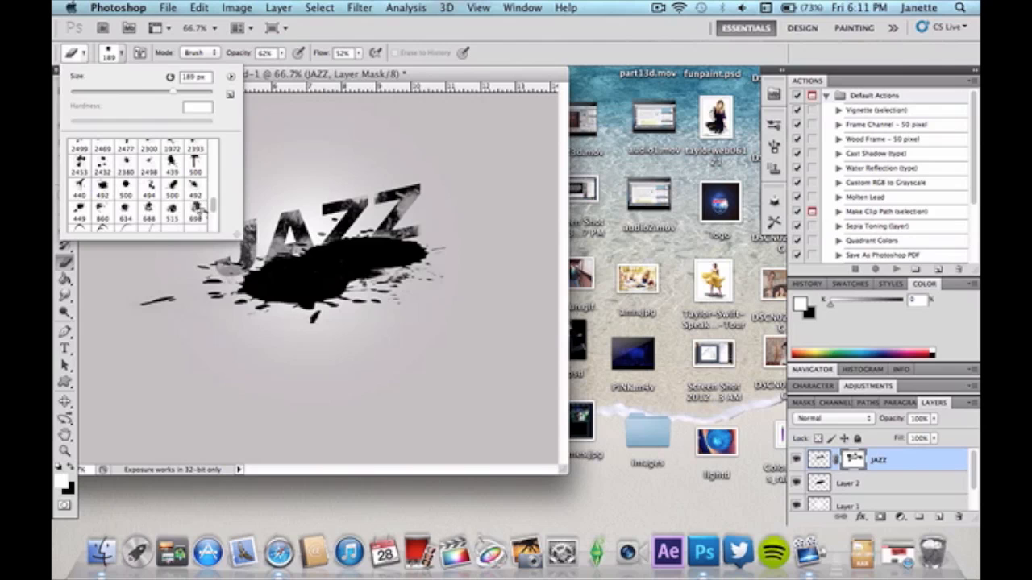
click(196, 211)
drag(195, 97, 188, 96)
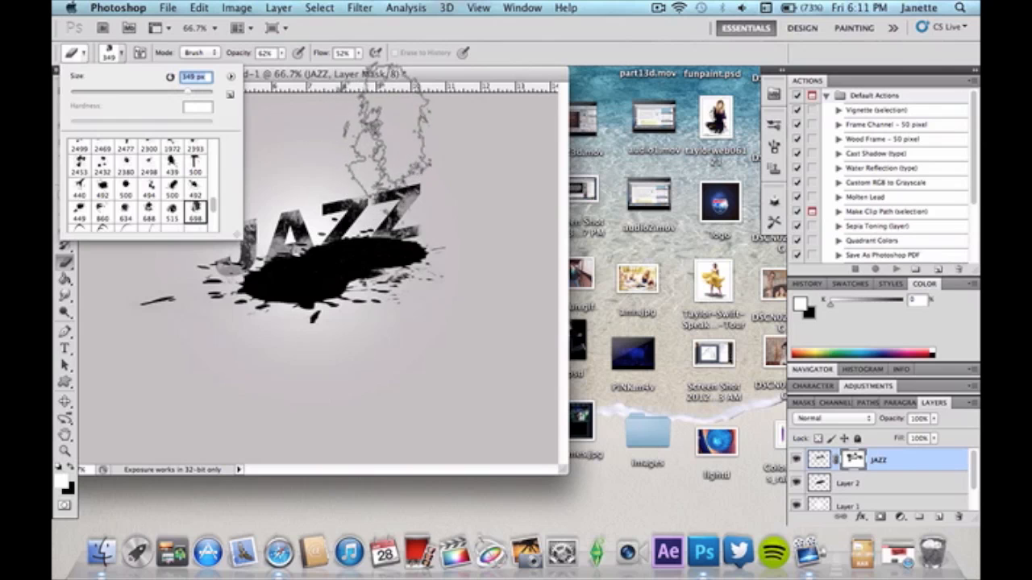
drag(195, 94, 186, 95)
click(369, 164)
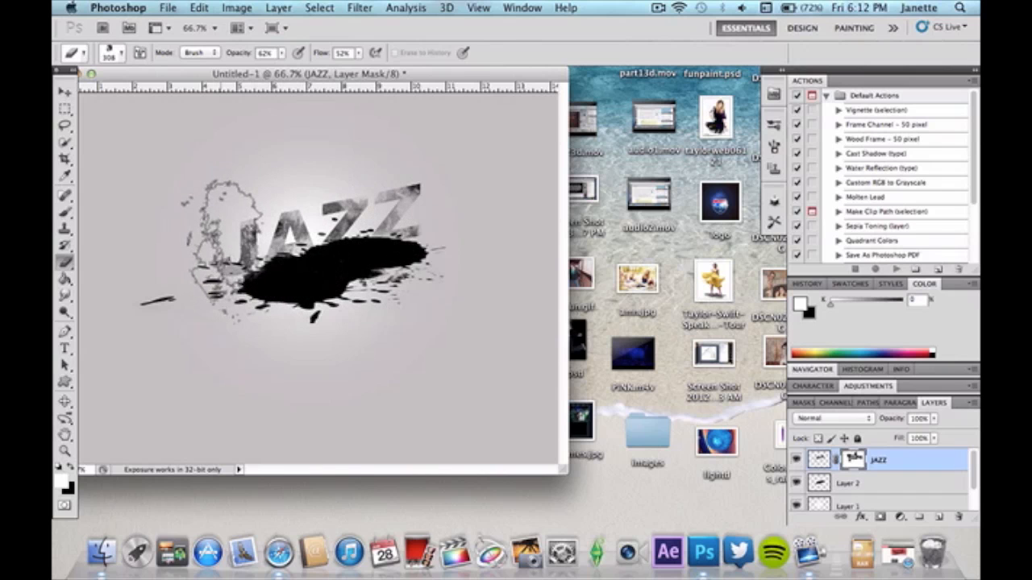
click(66, 90)
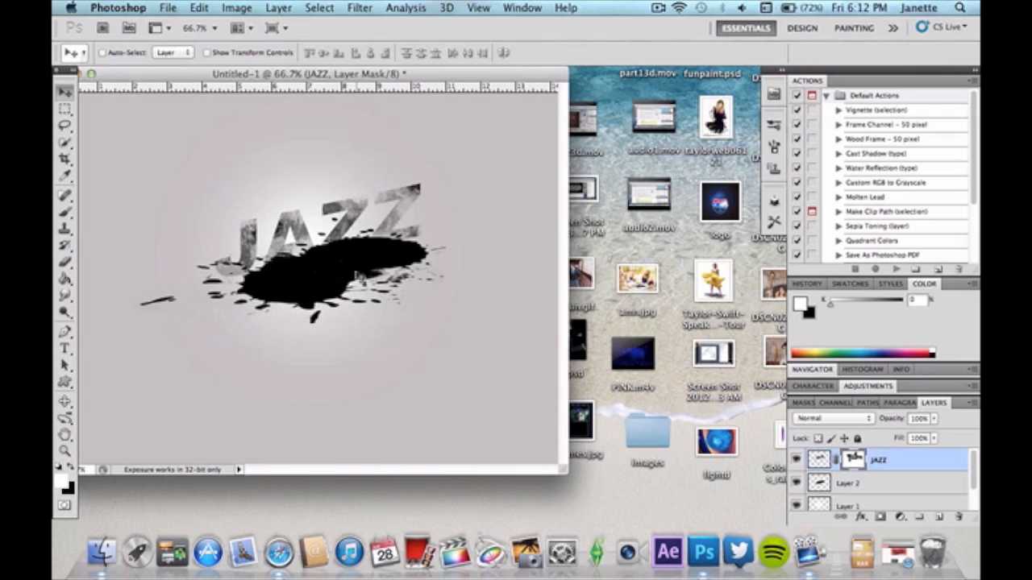
Select Layer 2 with the black splatter and switch the Eraser to a soft round tip at 170 px with 0% hardness
click(910, 484)
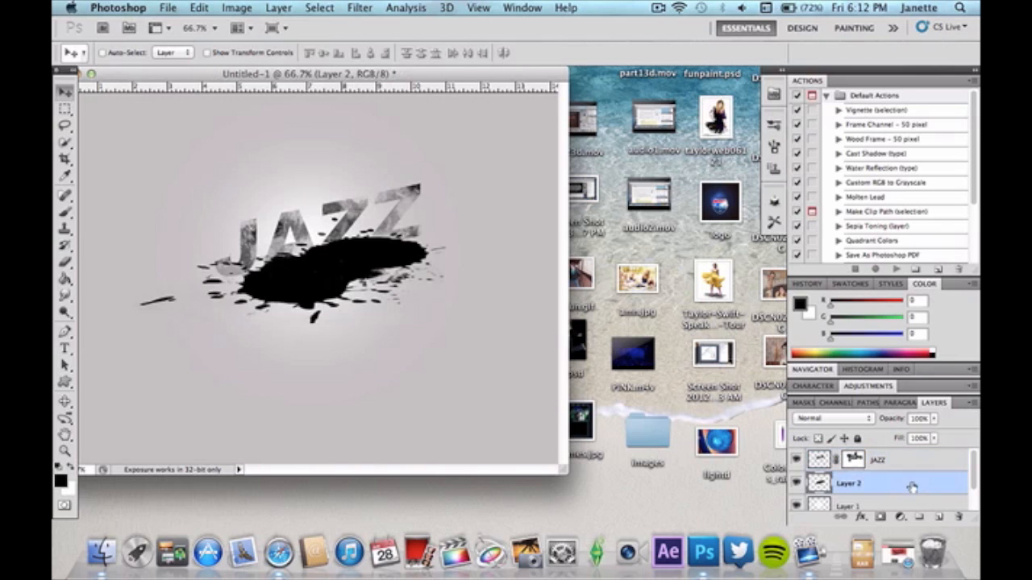
click(65, 245)
click(65, 263)
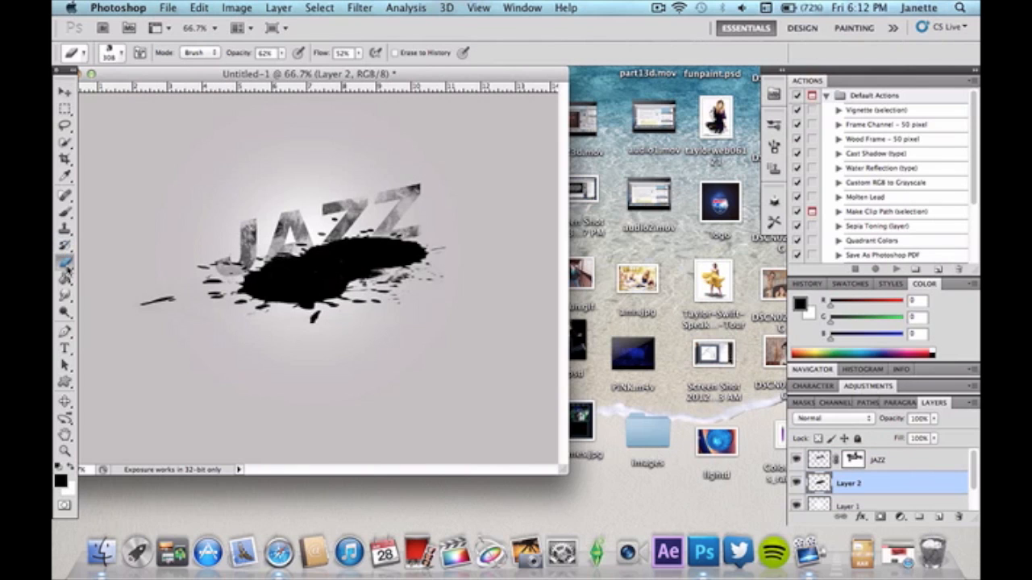
click(110, 53)
click(166, 93)
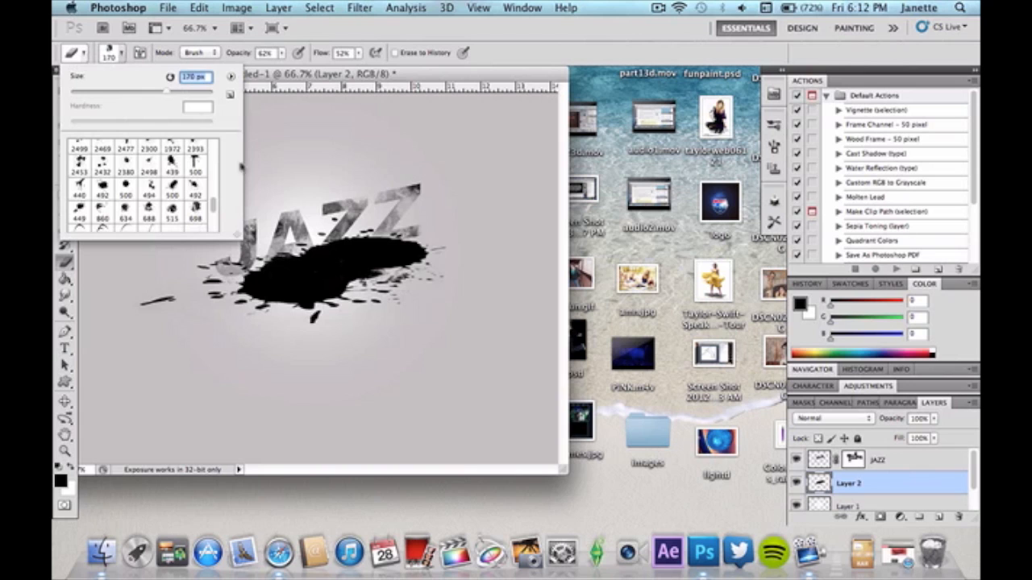
drag(214, 205, 215, 137)
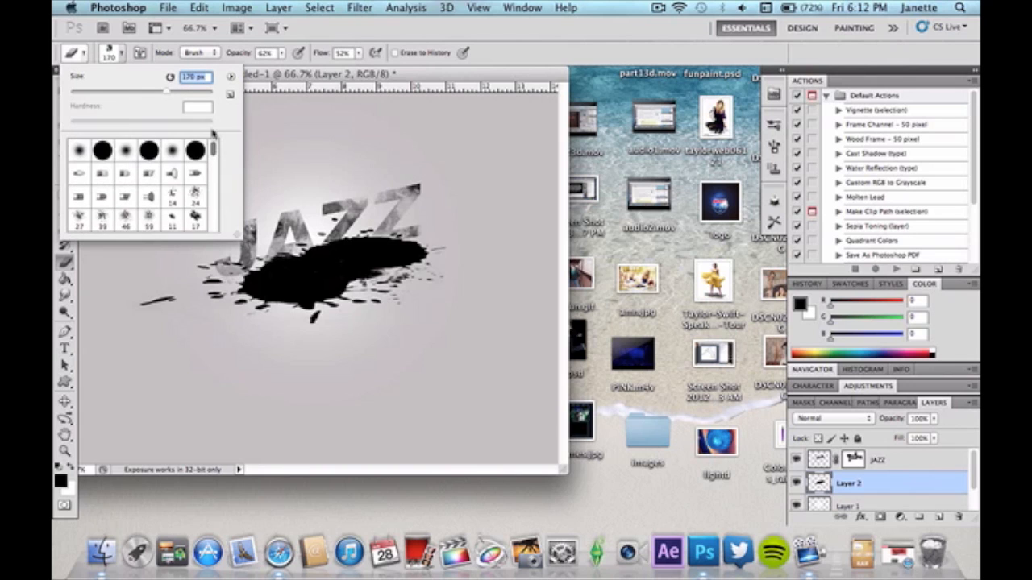
click(169, 152)
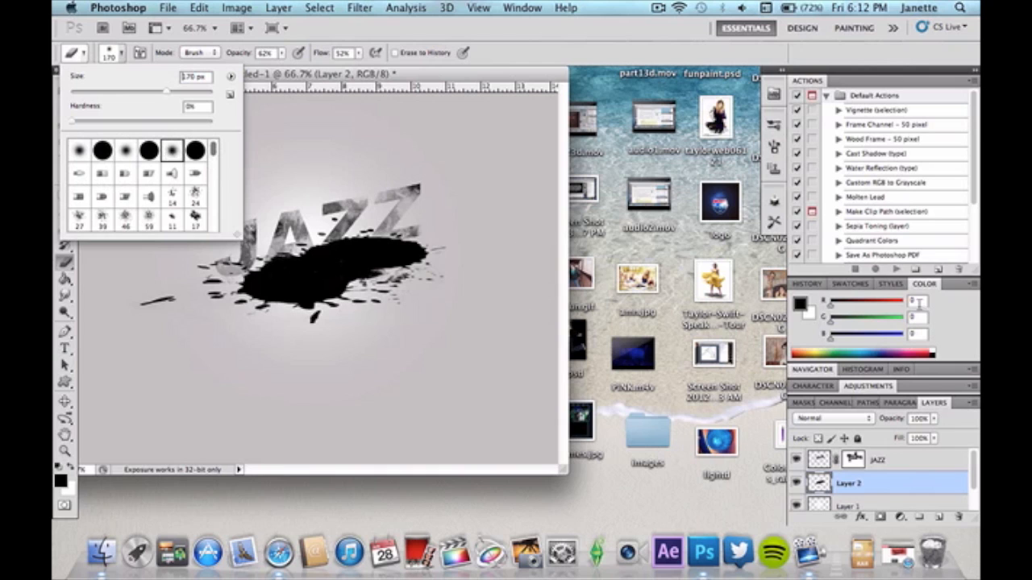
Reduce the soft Eraser to 31 px and erase the specks along the splatter's upper edge beneath the last Z
click(829, 370)
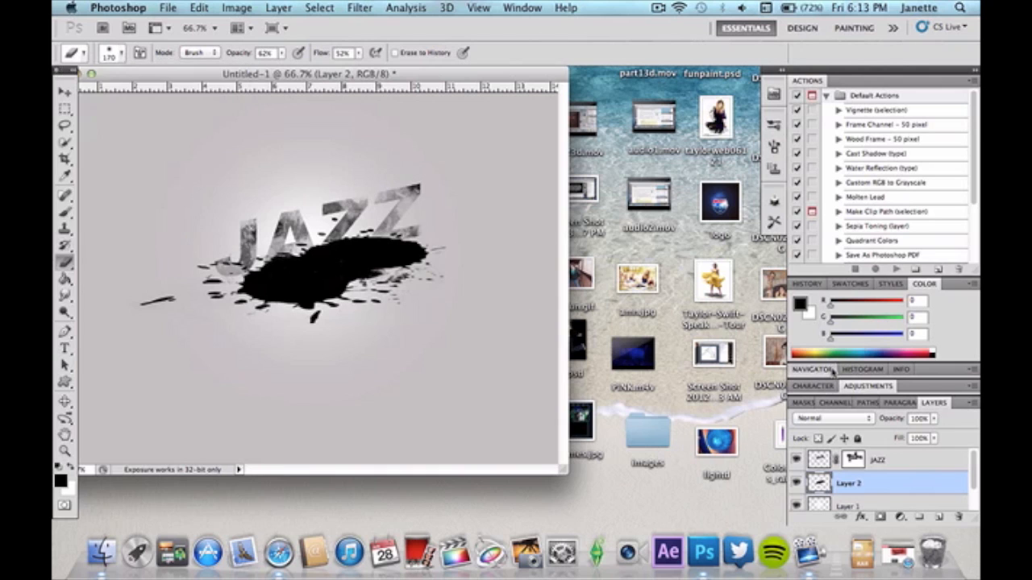
click(959, 372)
click(960, 372)
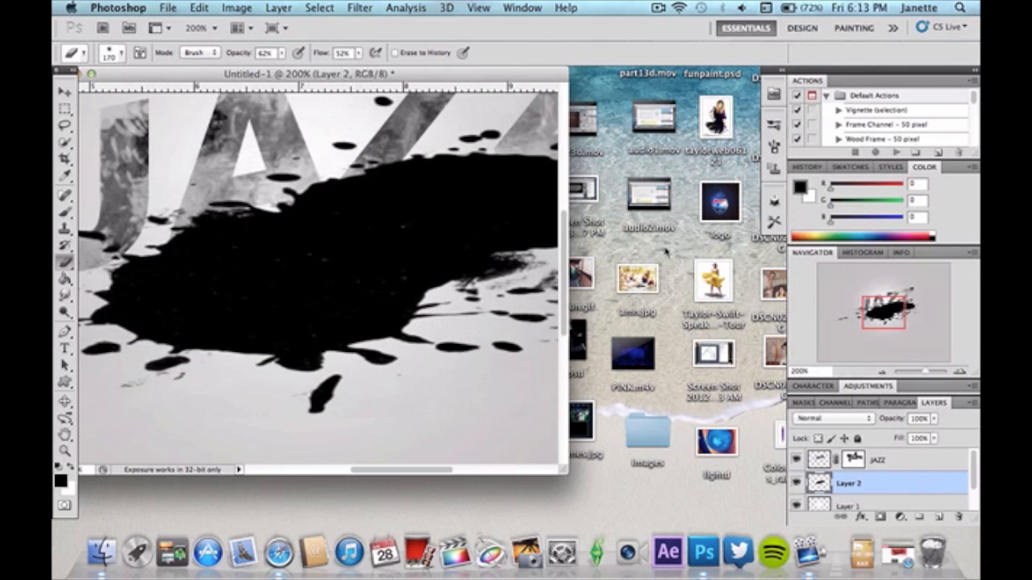
scroll(467, 200, right, 4)
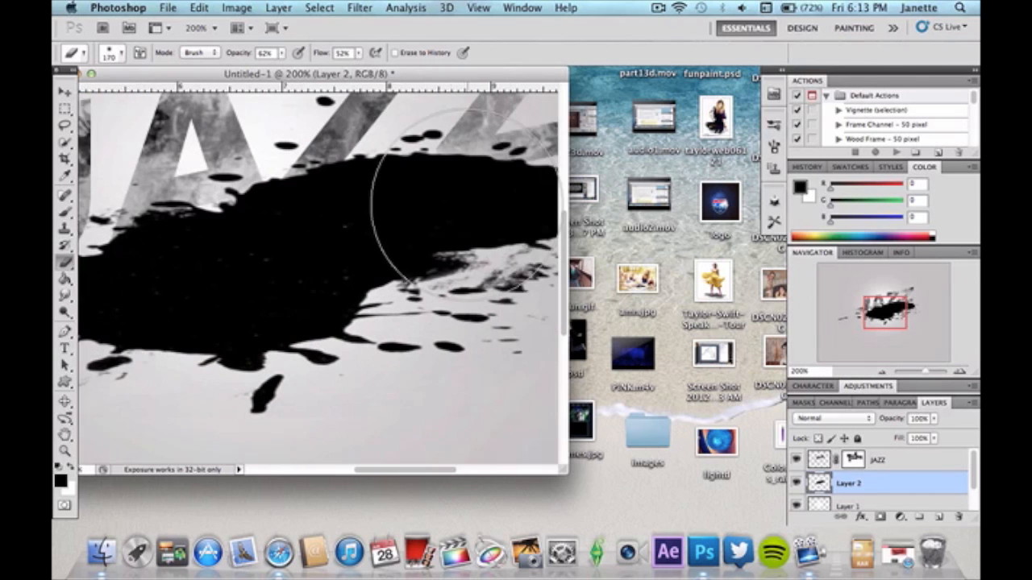
click(111, 52)
click(93, 91)
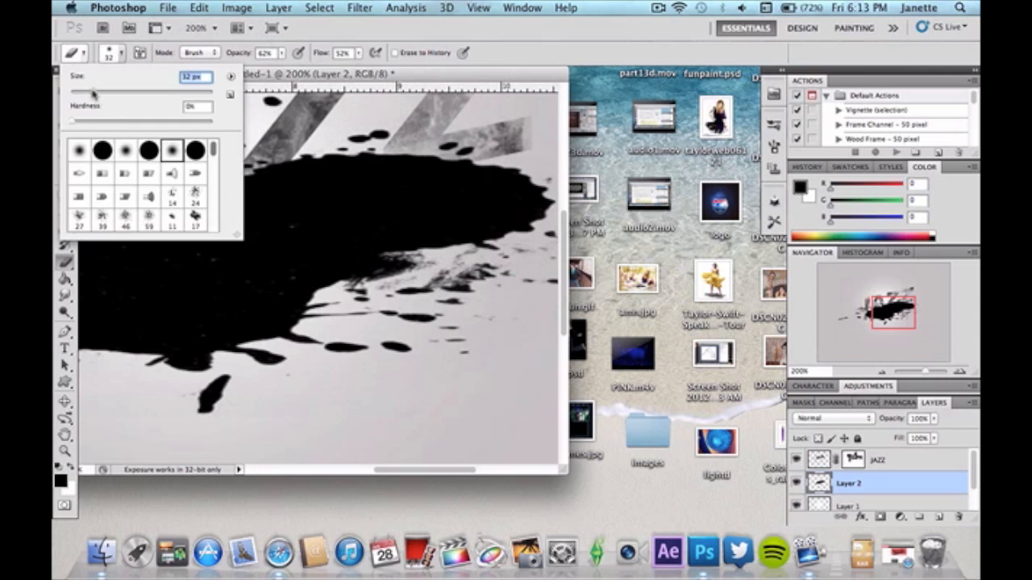
mouse_move(479, 148)
mouse_down()
mouse_move(442, 148)
mouse_move(475, 145)
mouse_move(435, 136)
mouse_up()
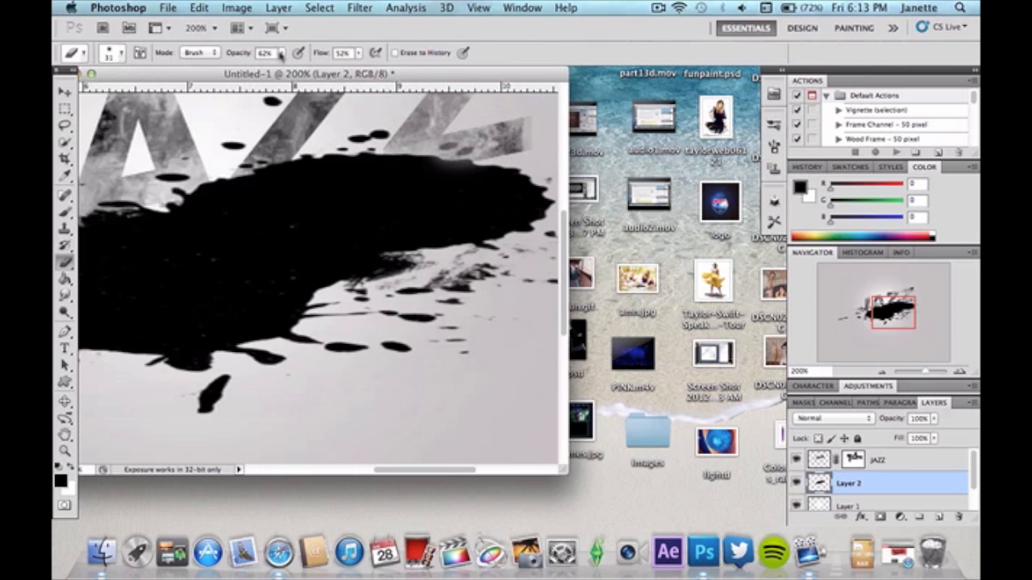
Raise the Eraser's opacity and flow to 100% and erase the splatter's upper edge and stray specks beneath the A and both Zs
click(281, 53)
drag(284, 69, 426, 71)
click(358, 53)
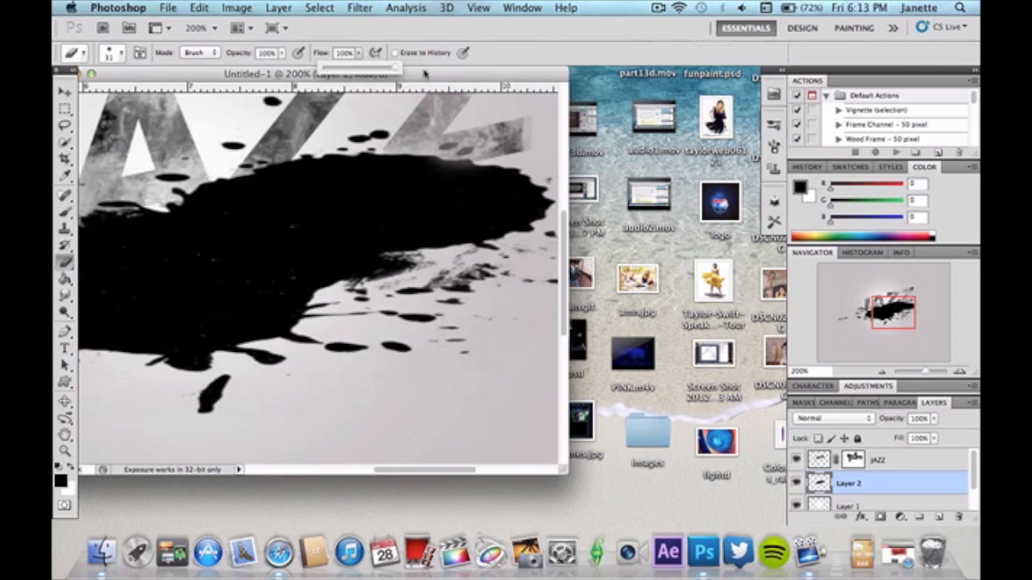
click(455, 147)
mouse_move(445, 137)
mouse_down()
mouse_move(266, 133)
mouse_move(203, 168)
mouse_move(163, 168)
mouse_move(182, 189)
mouse_move(97, 211)
mouse_move(161, 205)
mouse_up()
click(257, 150)
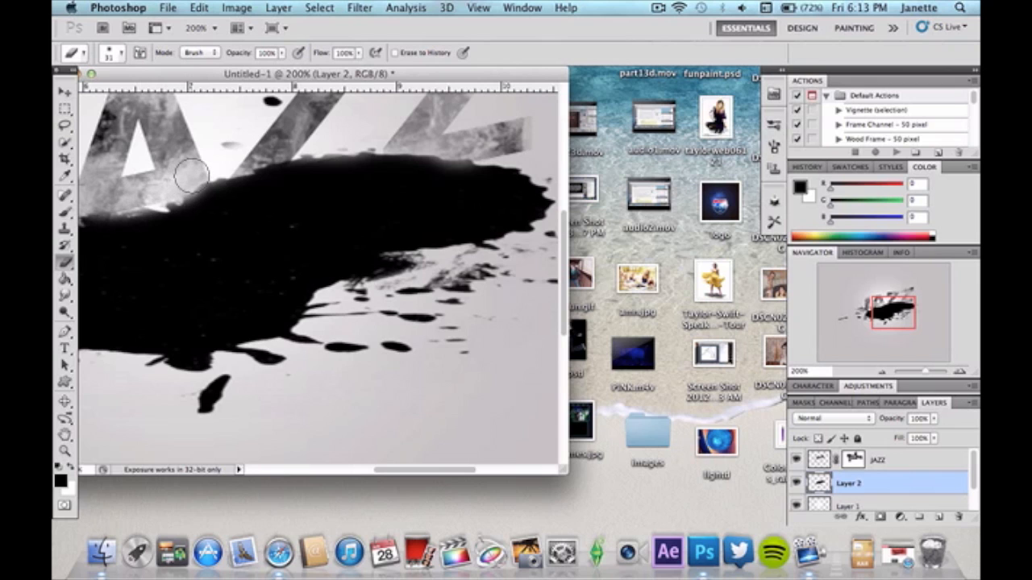
mouse_move(256, 162)
mouse_down()
mouse_move(291, 154)
mouse_move(232, 172)
mouse_move(367, 141)
mouse_up()
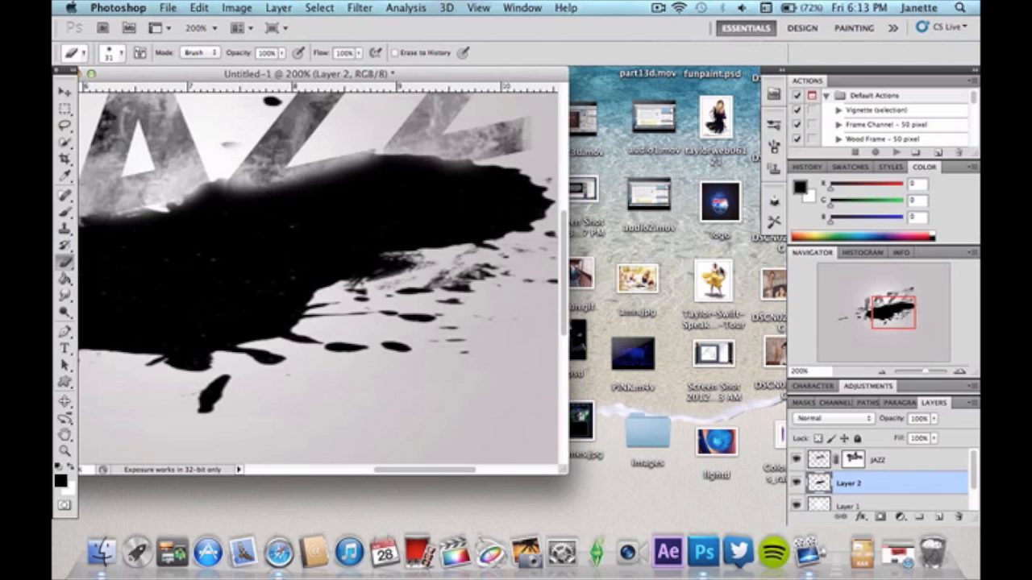
click(883, 371)
click(883, 372)
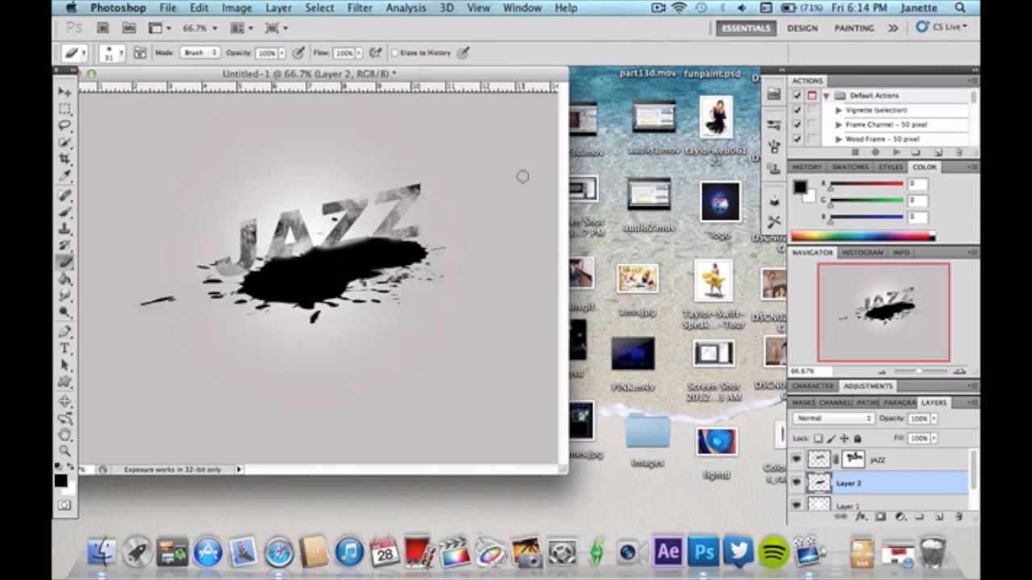
Add a new layer above Layer 2 and switch the Brush to the 596 px curved-line tip
mouse_move(662, 180)
click(65, 228)
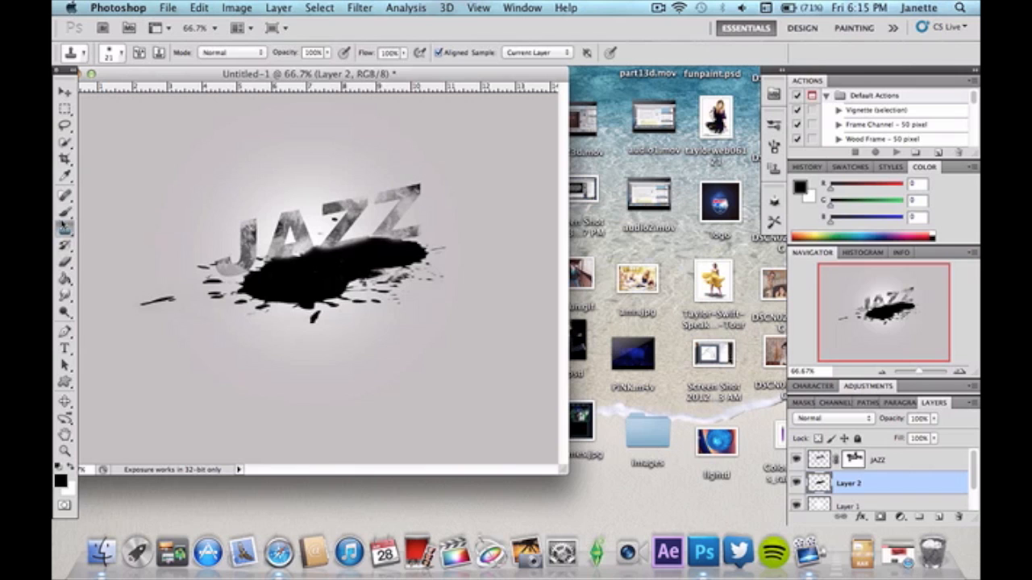
click(65, 211)
click(111, 53)
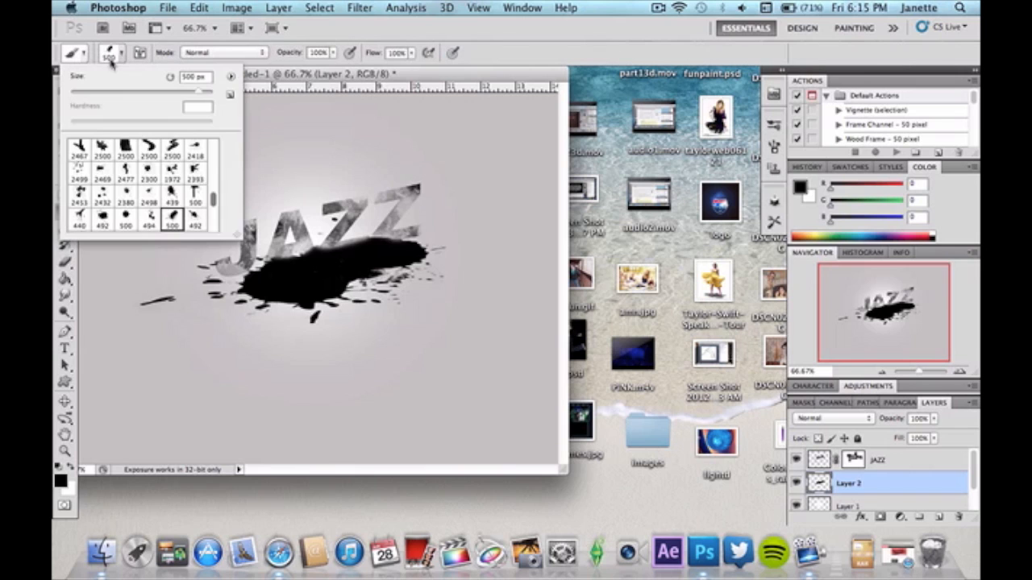
click(151, 168)
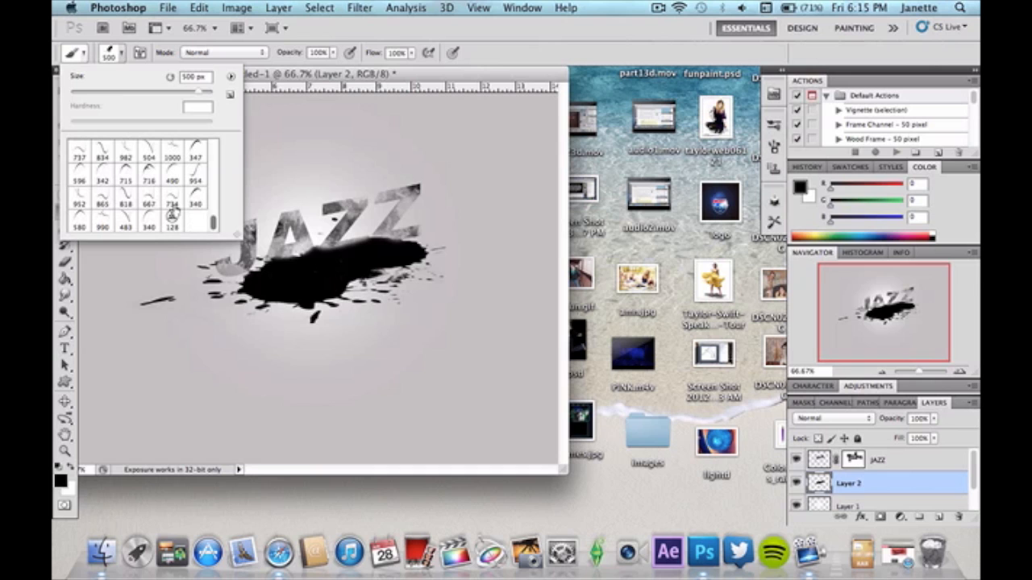
click(940, 519)
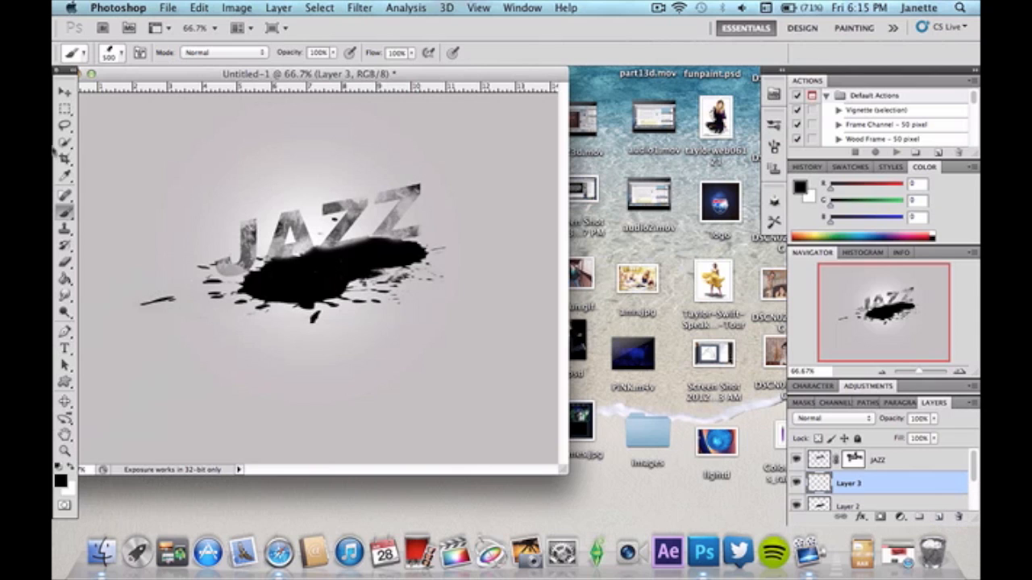
click(111, 53)
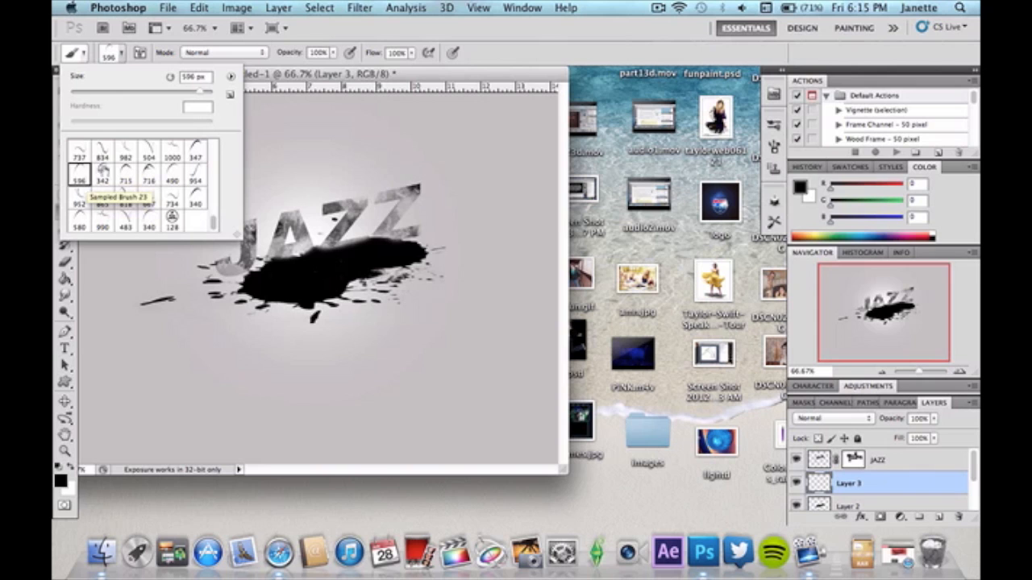
Set the foreground colour to light grey b4b4b4
click(800, 188)
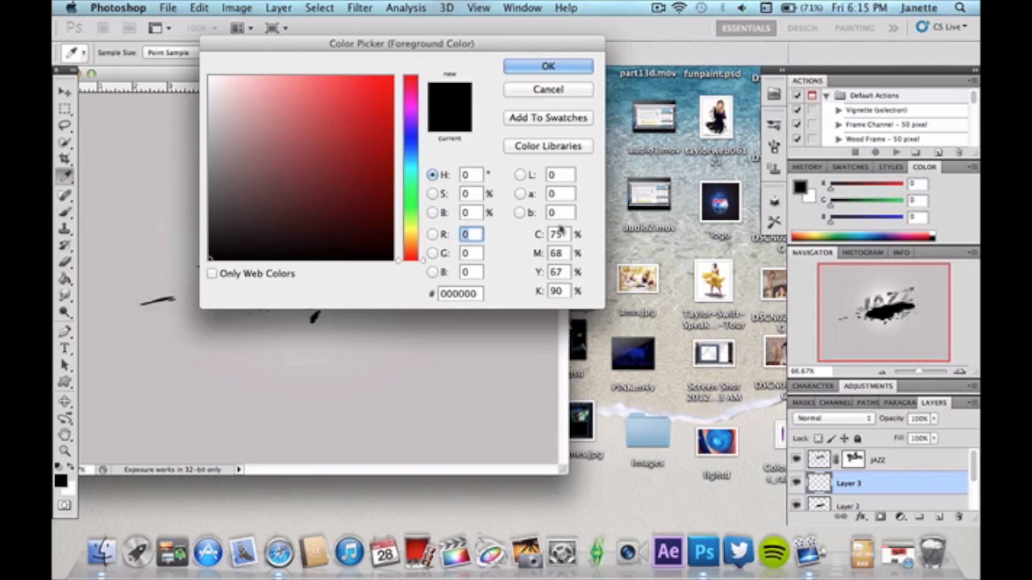
drag(279, 198, 193, 129)
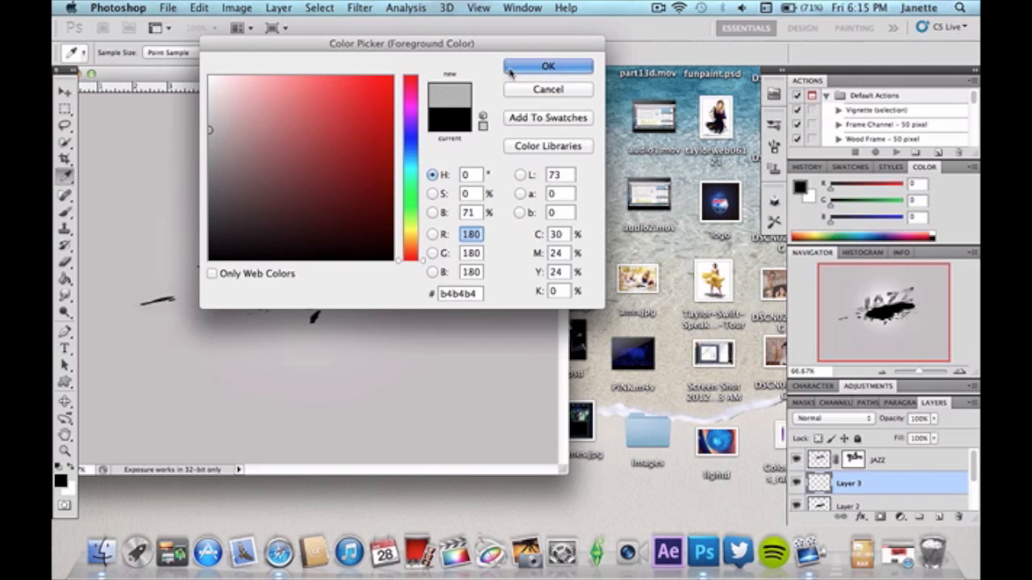
click(546, 65)
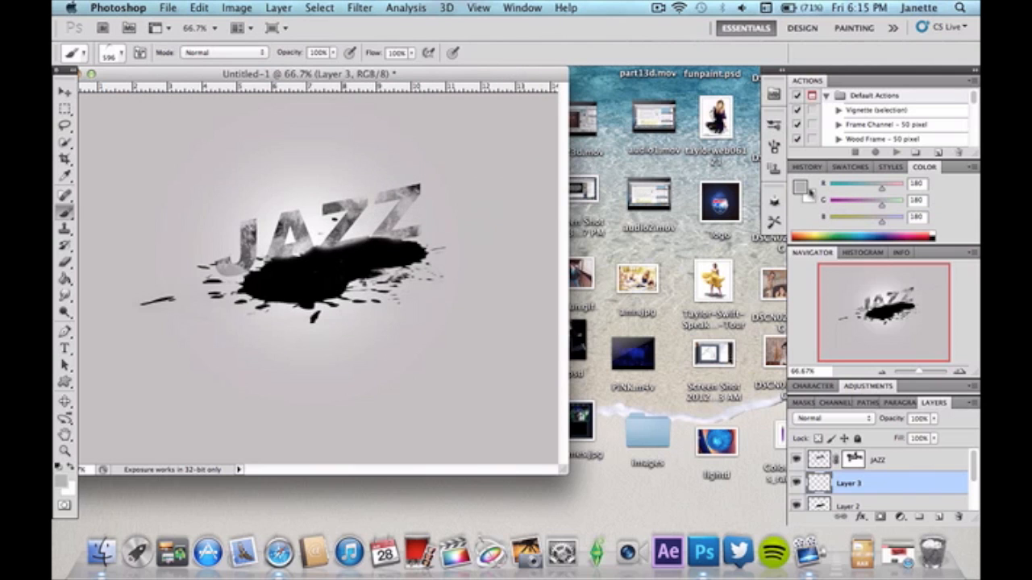
Set the foreground colour to grey RGB 134, 134, 134 and stamp a curved line sweeping out past the last Z
click(802, 188)
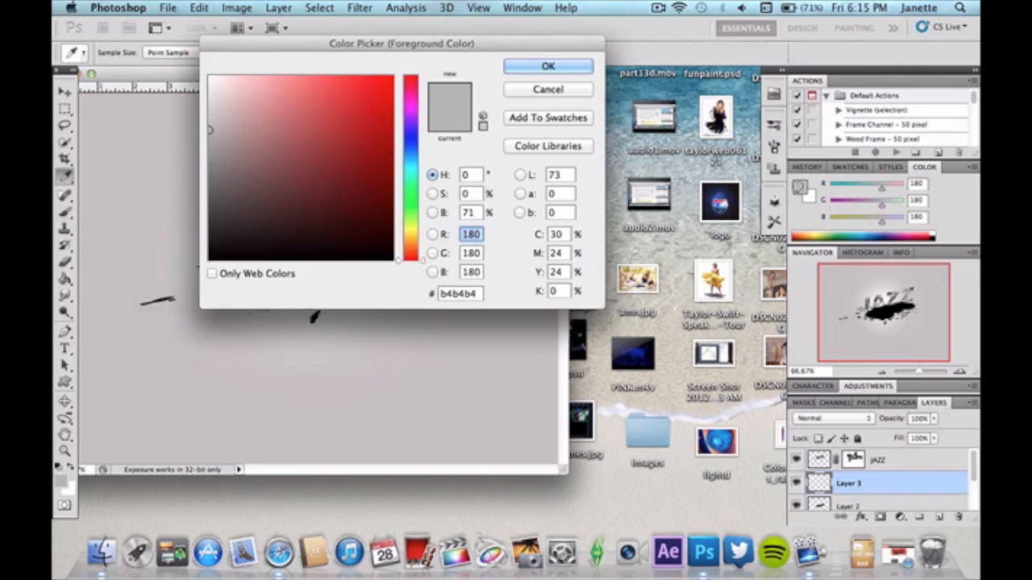
click(209, 159)
click(208, 162)
click(542, 70)
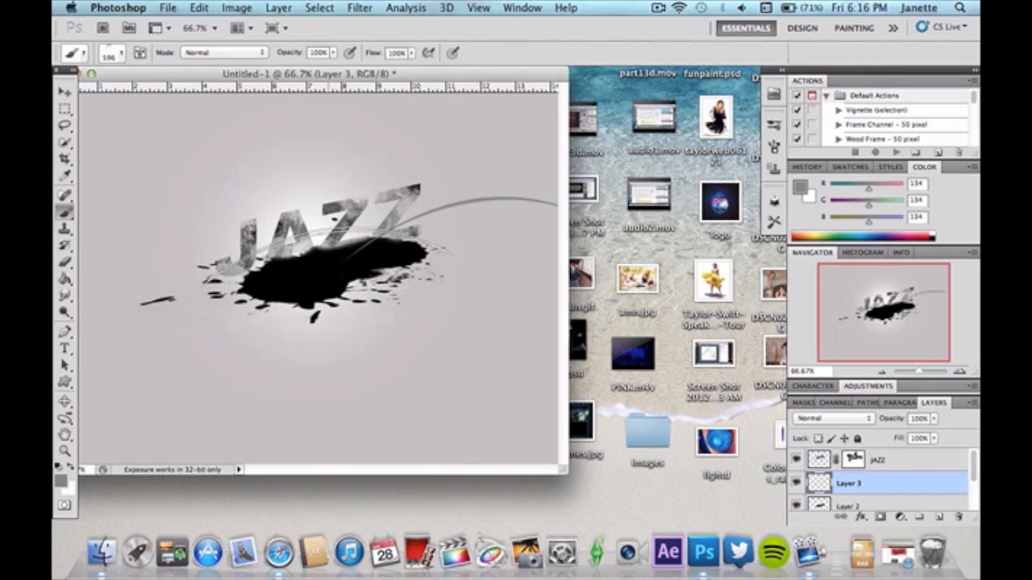
Try stamping the 818 px curved-line tip just below the first curve beside the last Z
click(112, 55)
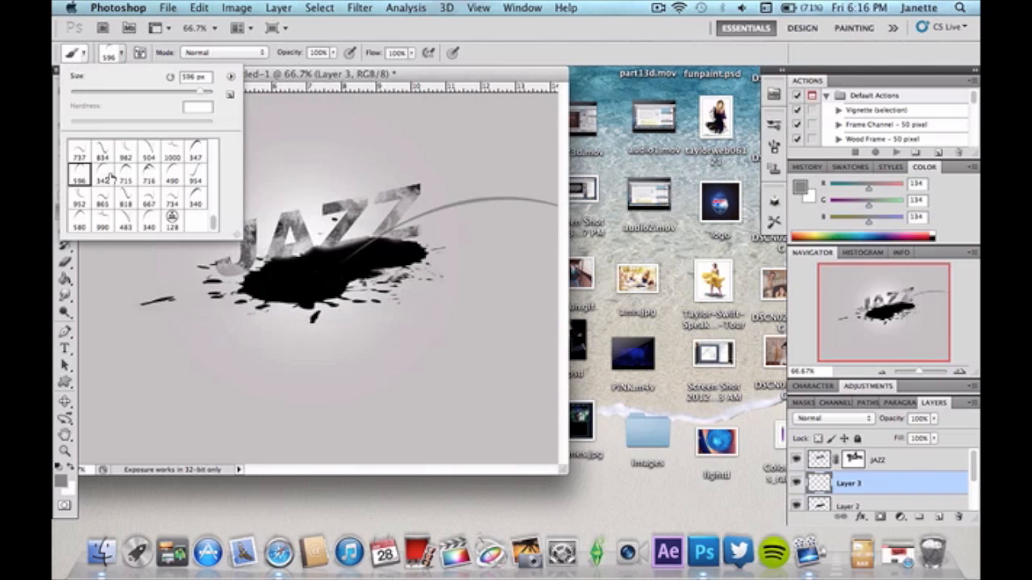
click(125, 198)
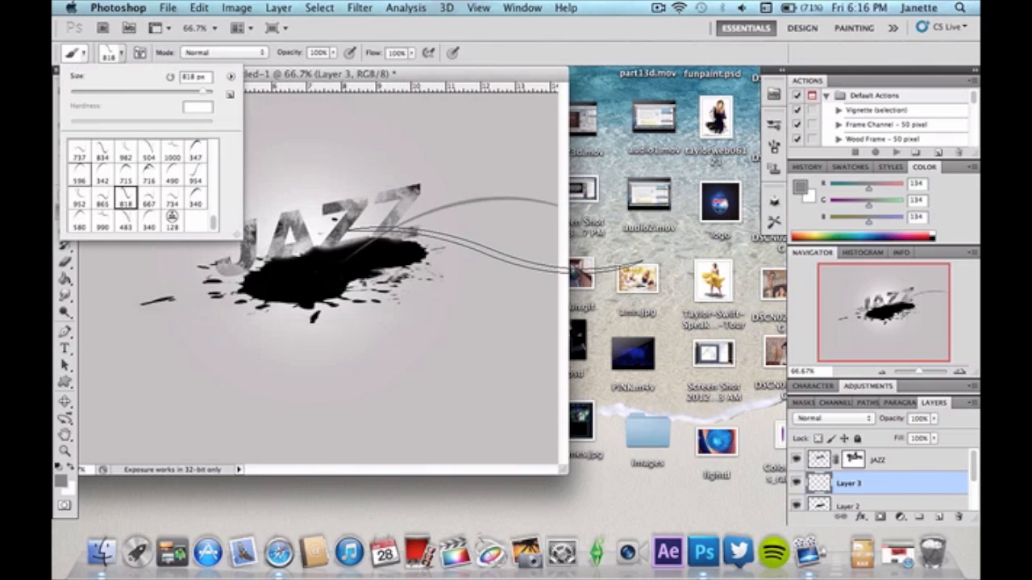
click(495, 250)
click(657, 10)
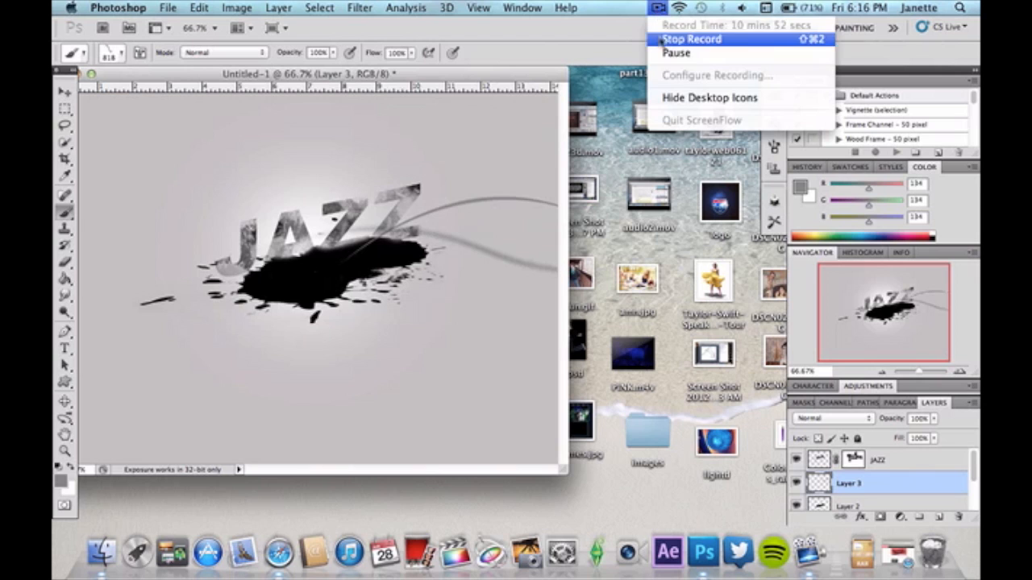
click(669, 85)
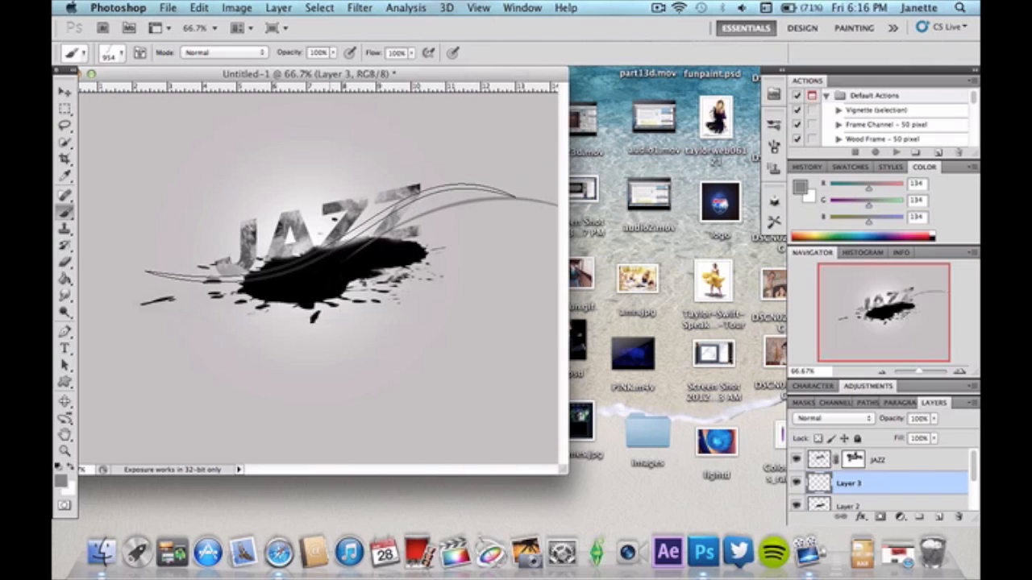
Reduce the 954 px curved-line tip to 370 px and stamp a second grey curve beneath the first, beside the last Z
click(119, 54)
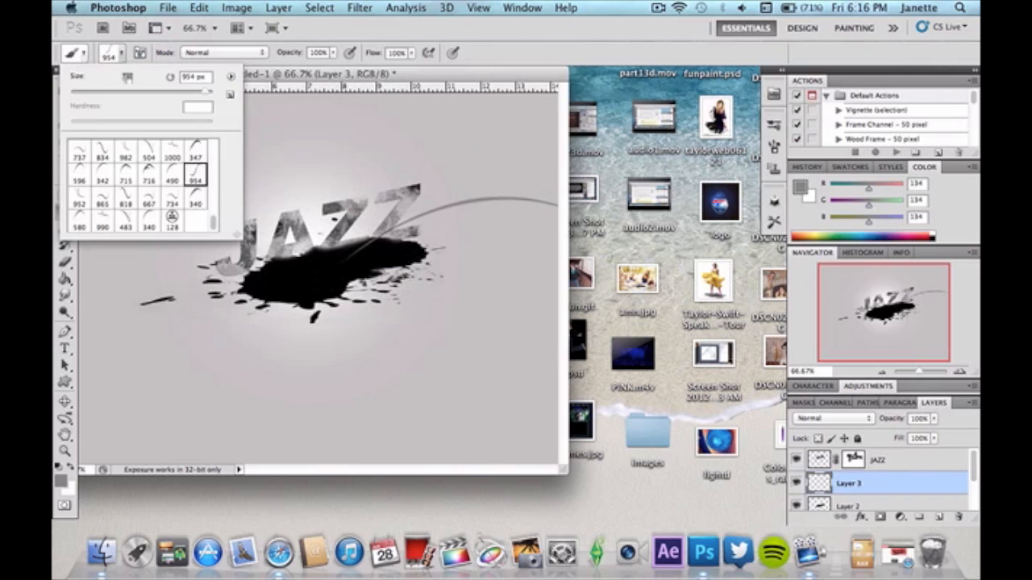
drag(190, 96, 174, 96)
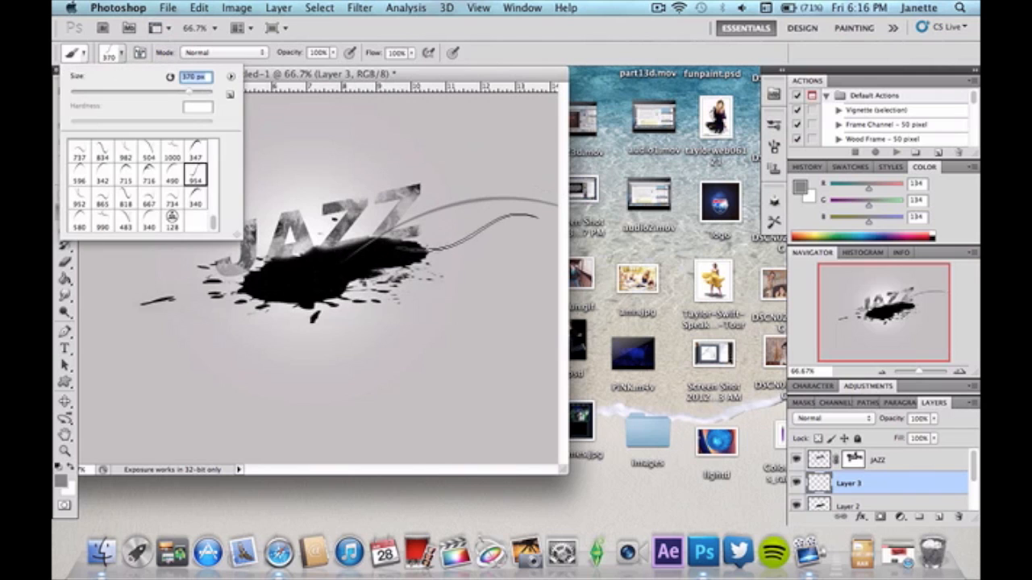
click(445, 228)
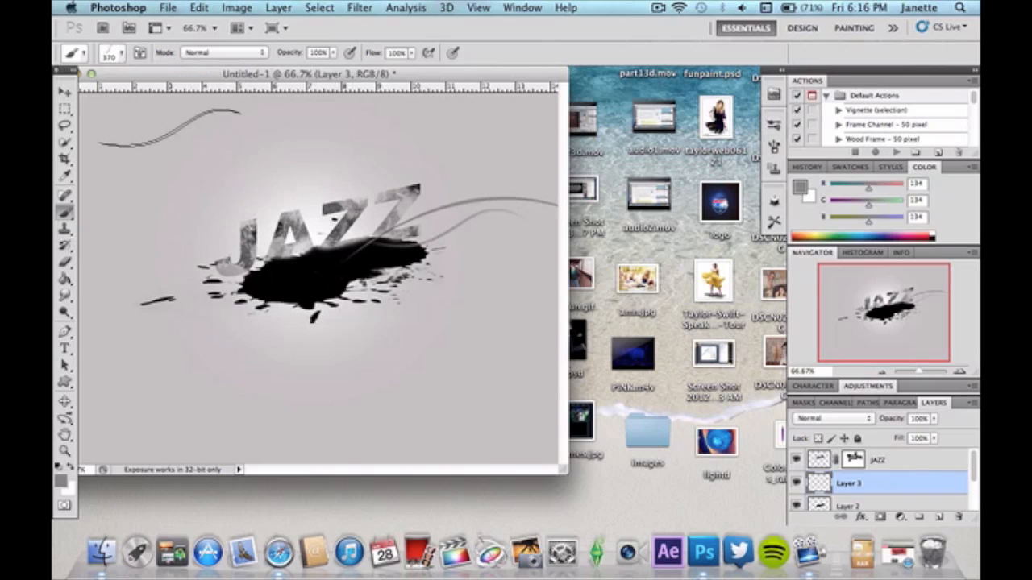
Stamp the 865 px curved-line tip so a thick grey curve dips out from the splatter's edge below the last Z
click(110, 54)
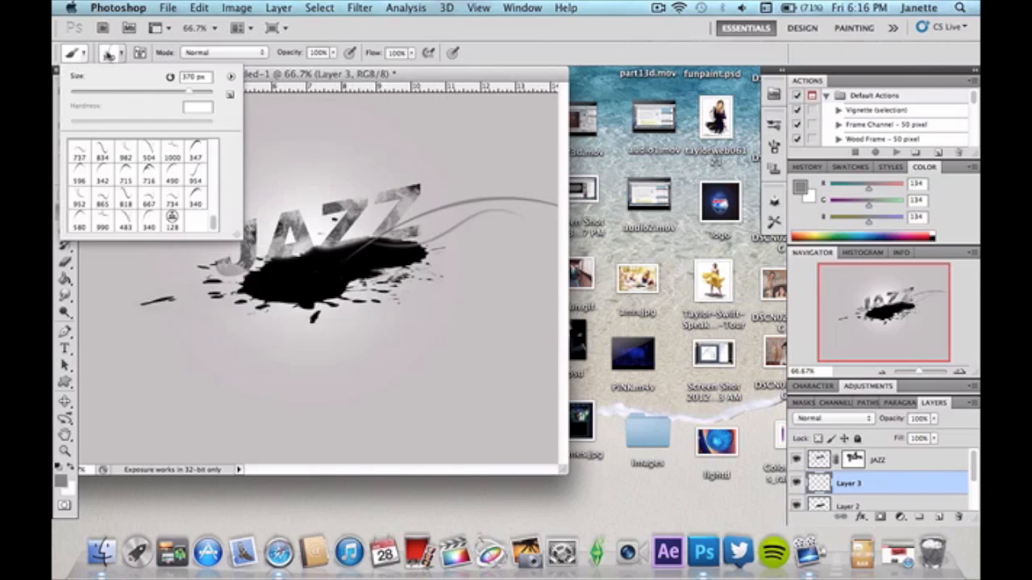
click(101, 198)
click(443, 241)
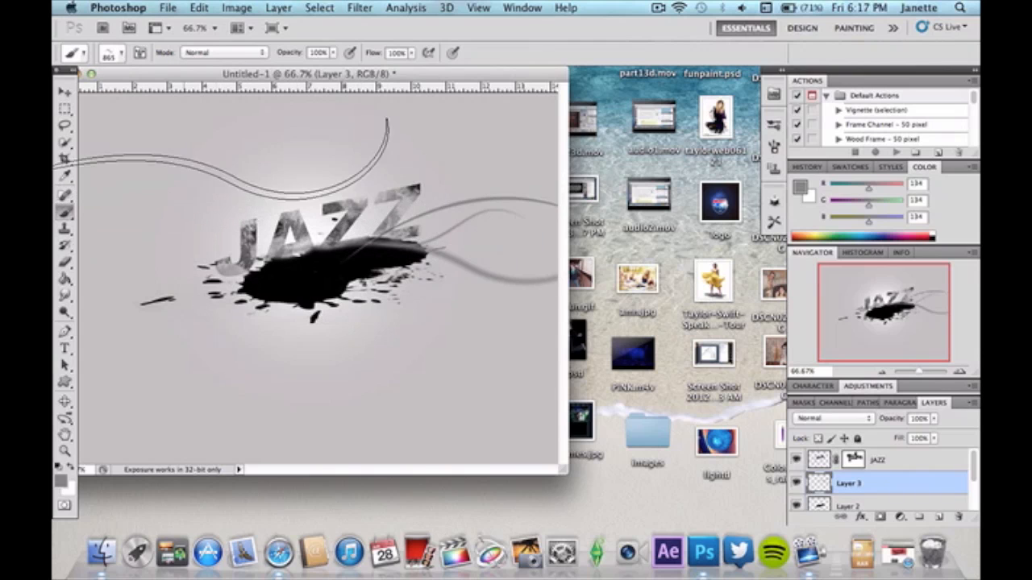
Reduce the 715 px curved-line tip to 442 px and stamp a grey arc between the existing lines beside the last Z
click(112, 54)
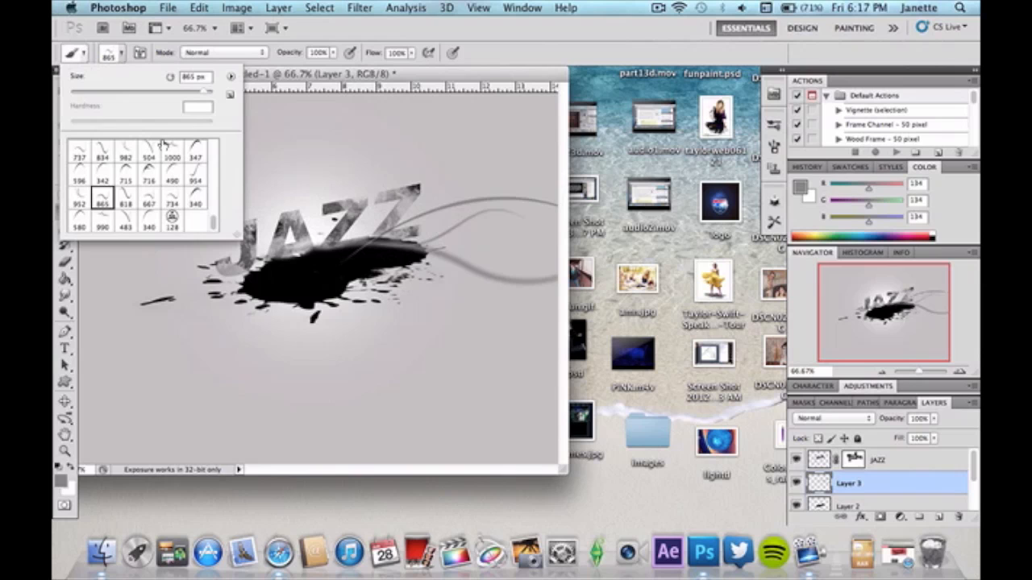
click(129, 175)
click(490, 205)
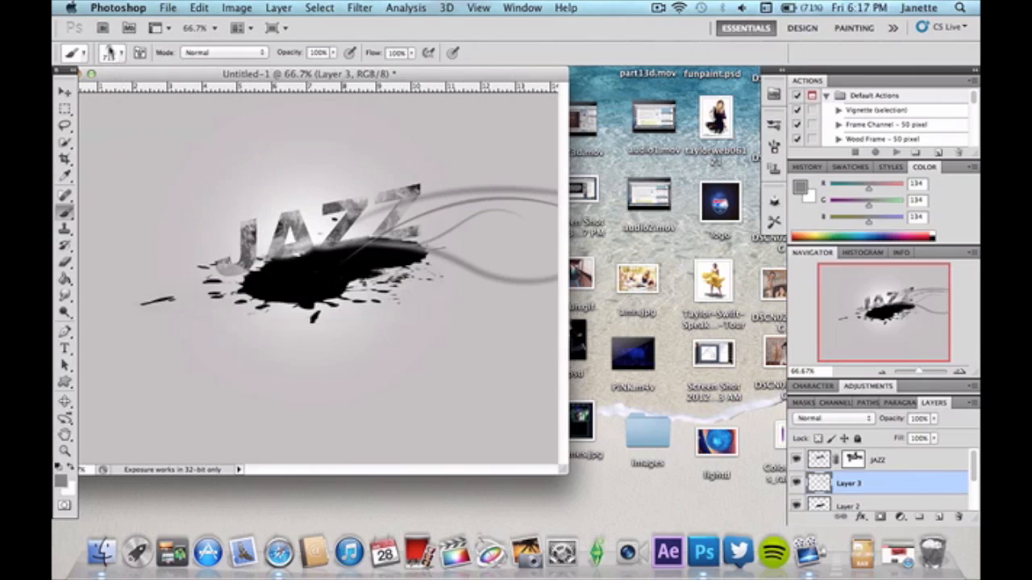
click(113, 54)
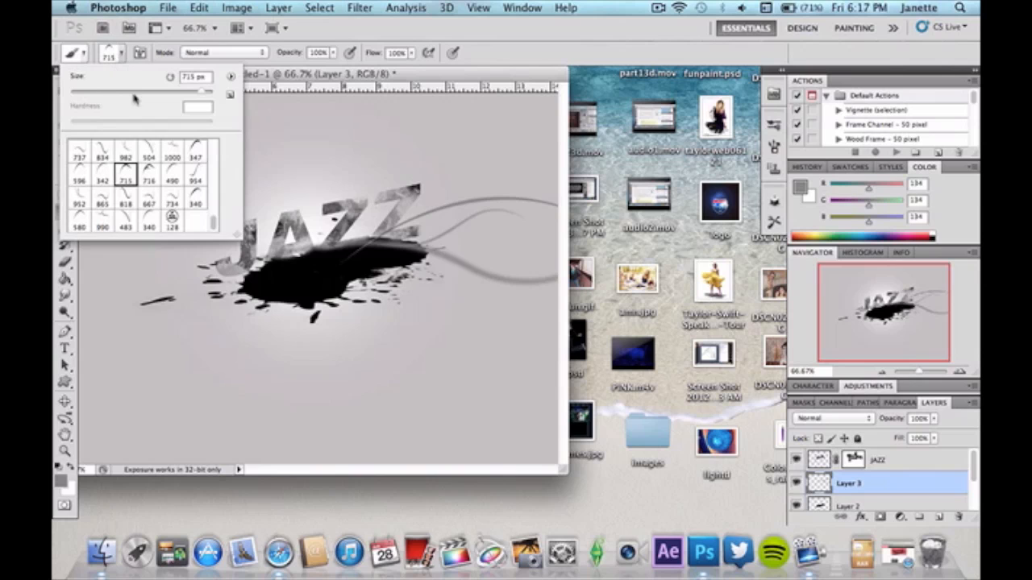
click(157, 91)
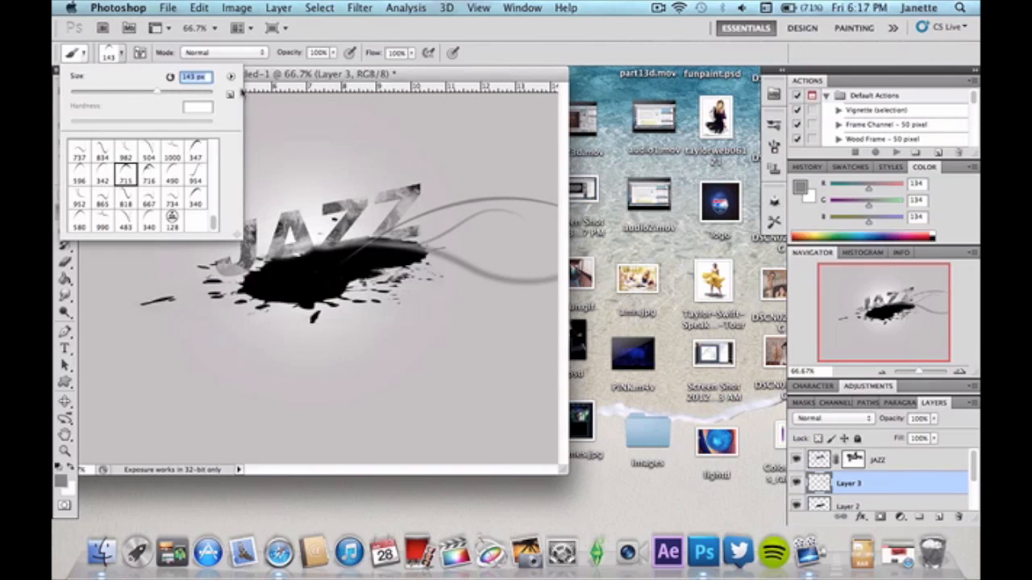
click(160, 94)
drag(160, 93, 191, 93)
click(460, 244)
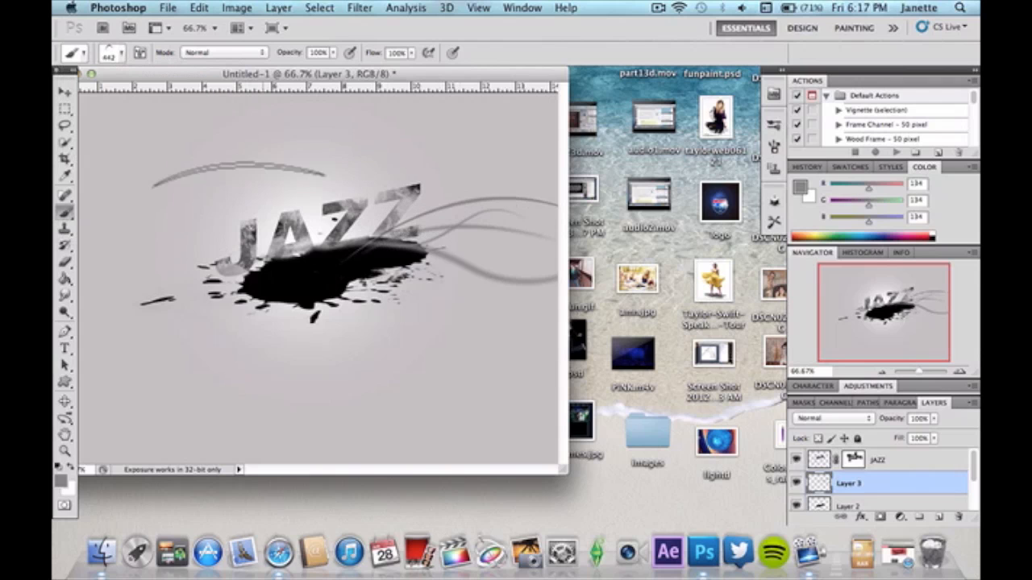
Reduce the 834 px curved-line tip to 360 px and stamp another grey curve among the lines beside the last Z
click(109, 55)
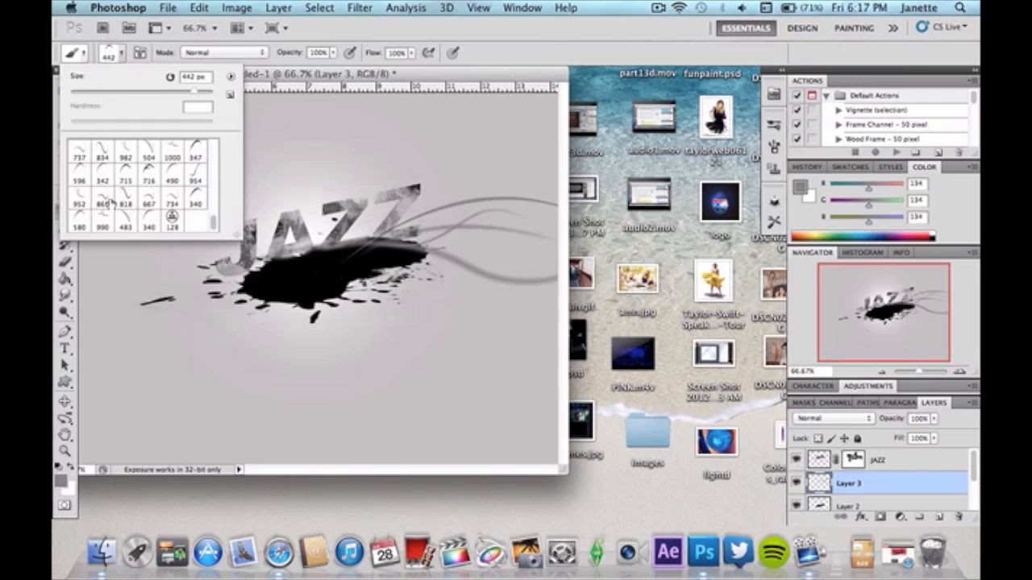
click(104, 153)
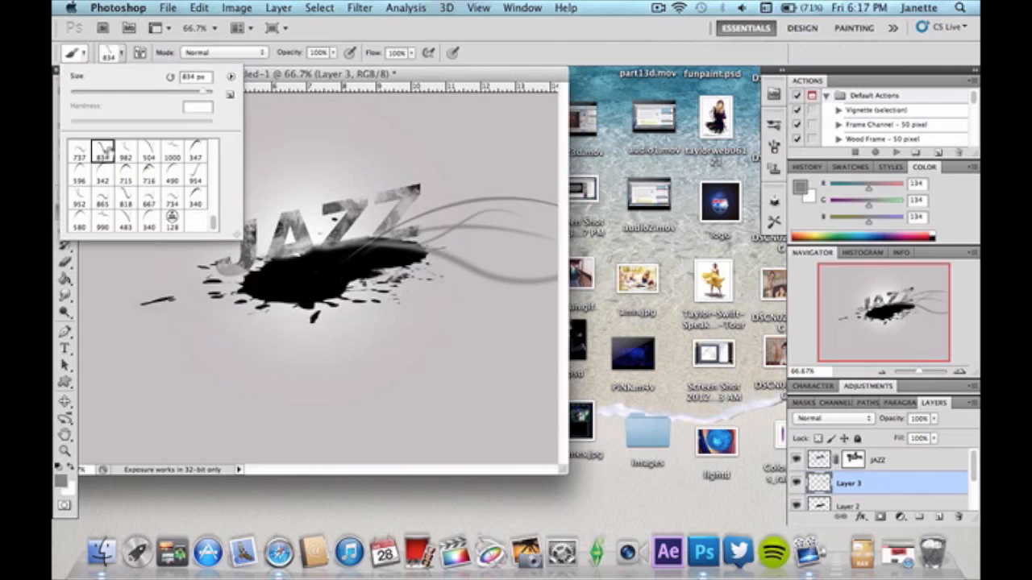
drag(186, 92, 190, 95)
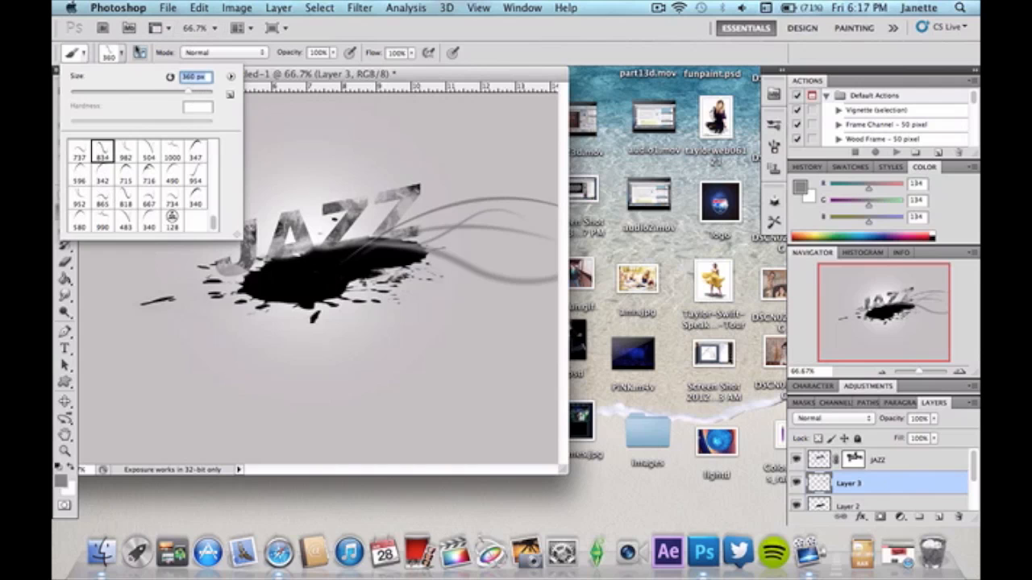
click(122, 61)
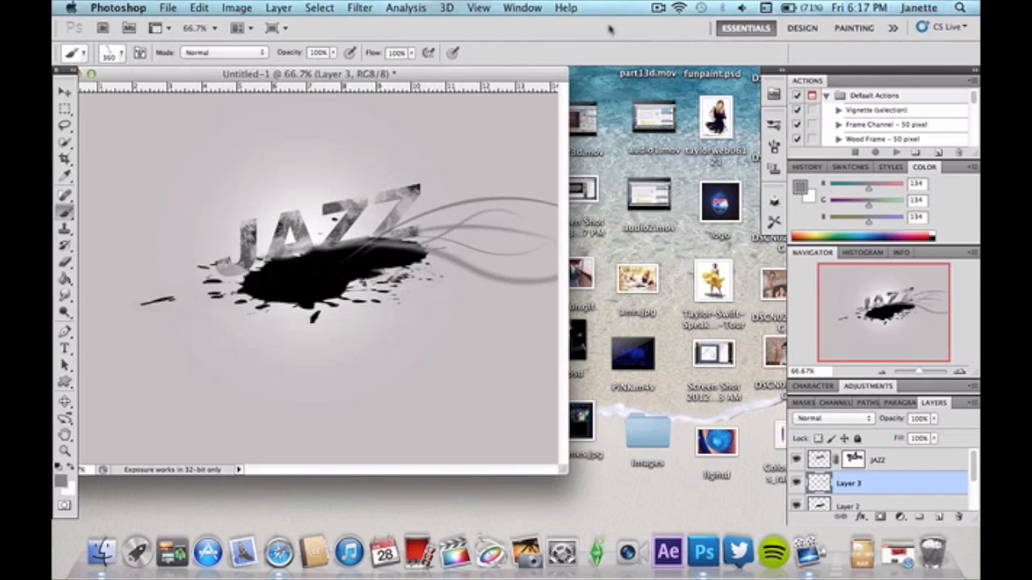
click(659, 8)
click(661, 53)
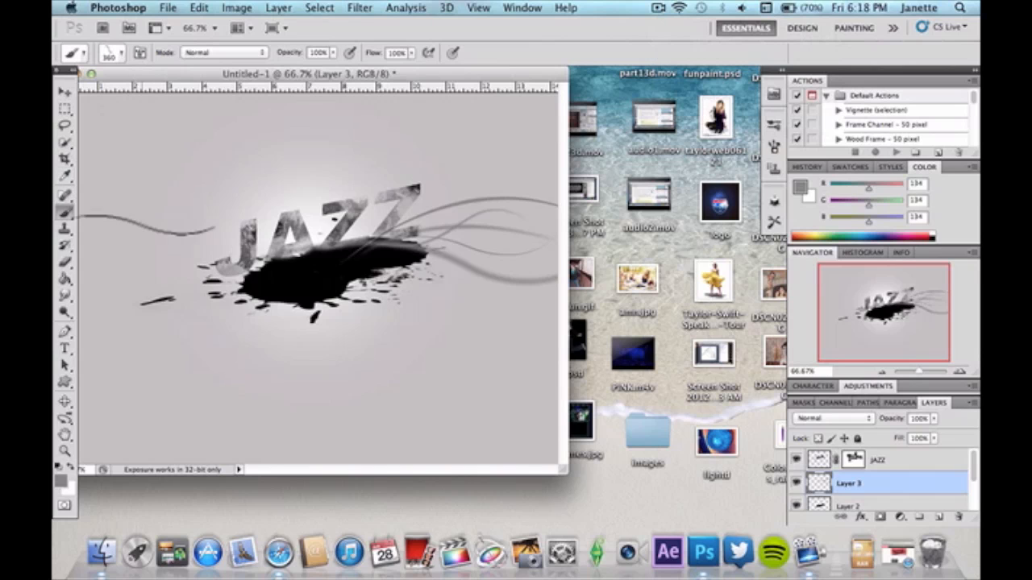
Reduce the 737 px curved-line tip to 329 px and stamp a grey curve sweeping outward from the J
click(123, 53)
click(79, 150)
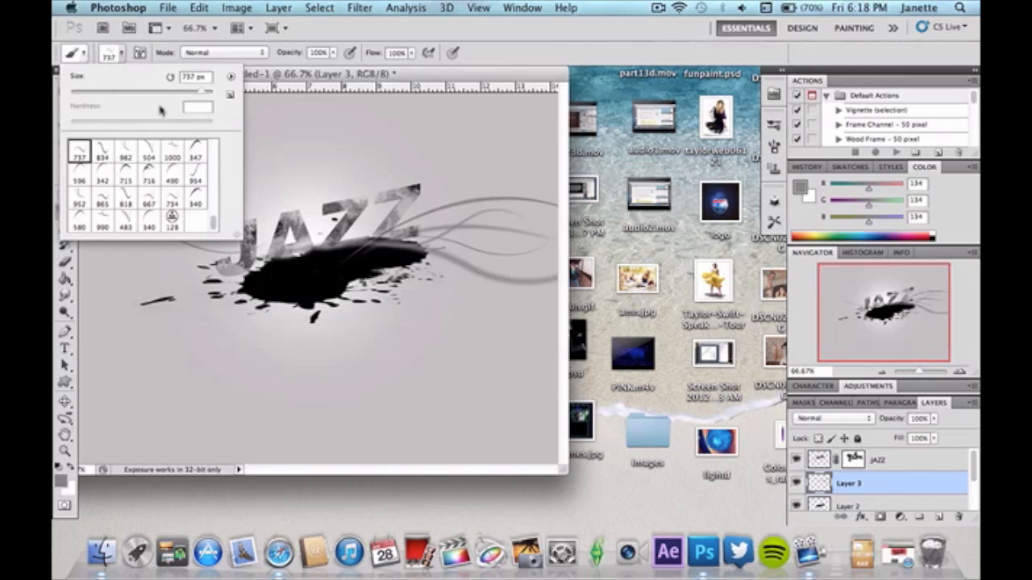
click(184, 91)
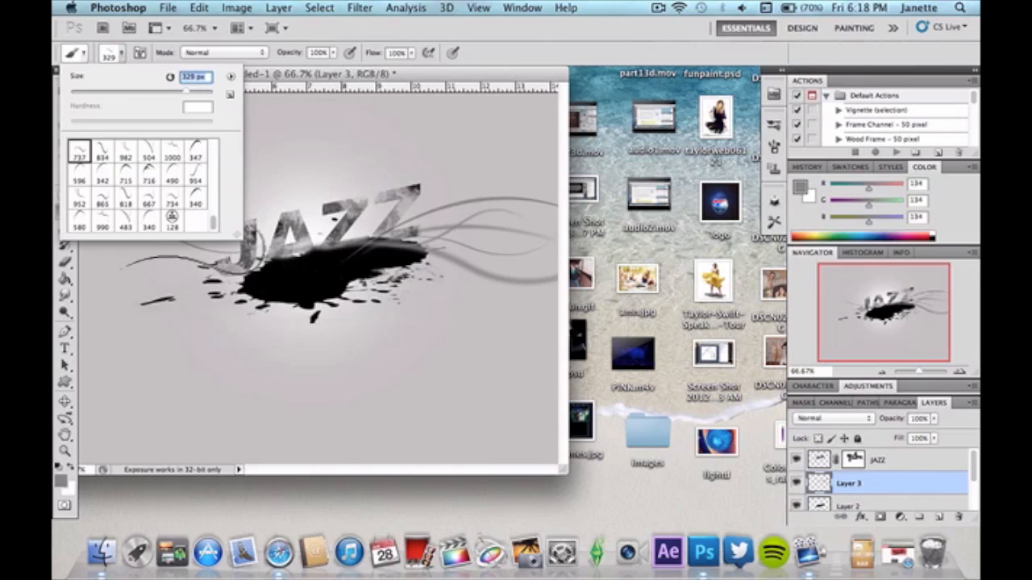
key(Return)
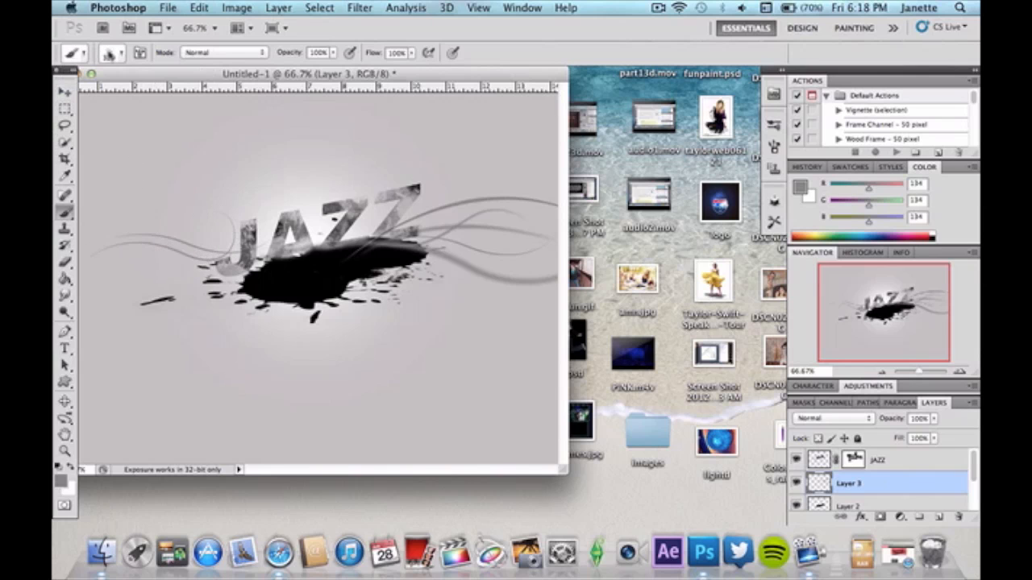
Reduce the 954 px curved-line tip to 226 px and stamp another grey curve among the lines beside the J
click(109, 54)
click(125, 221)
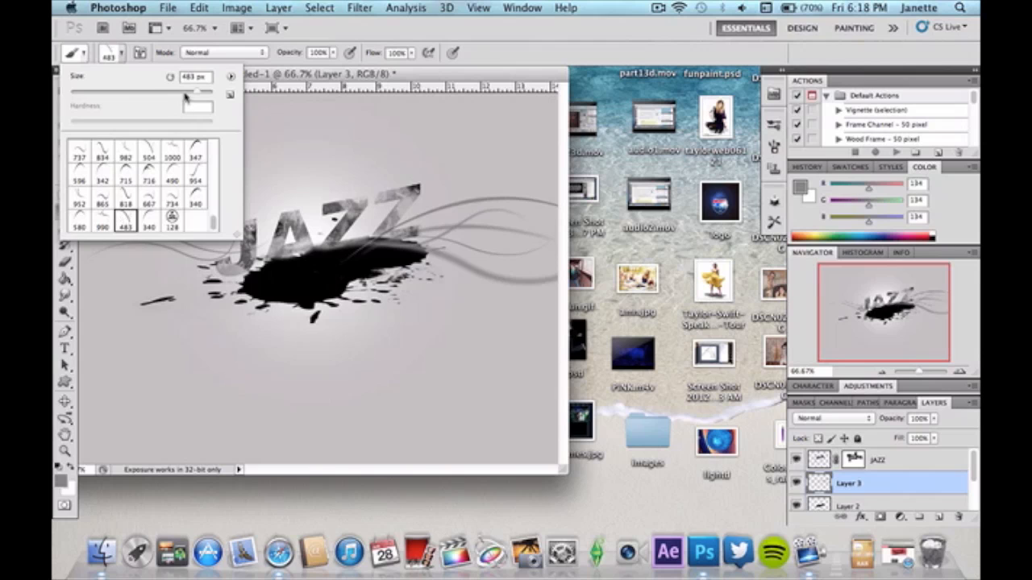
click(183, 92)
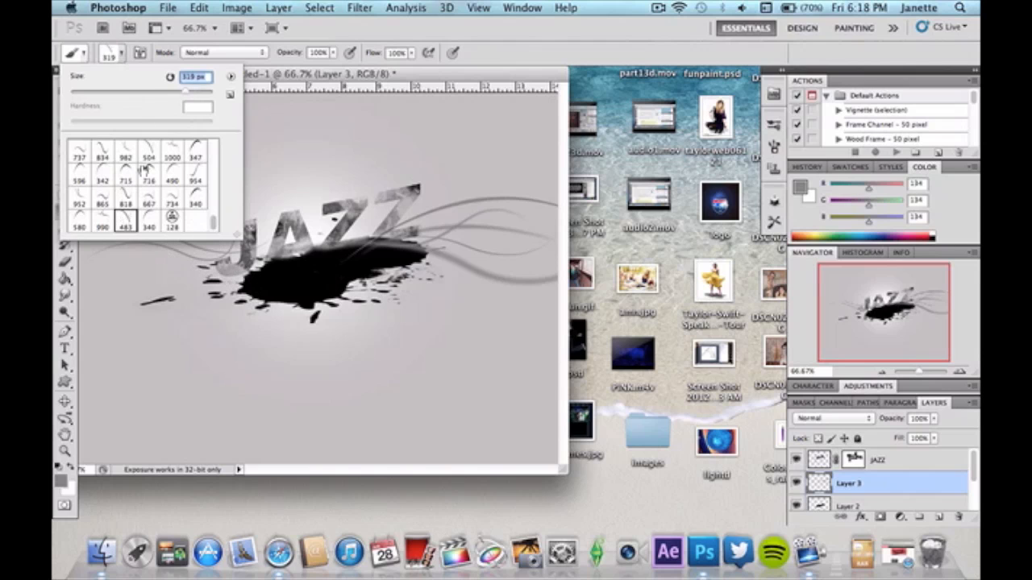
click(197, 176)
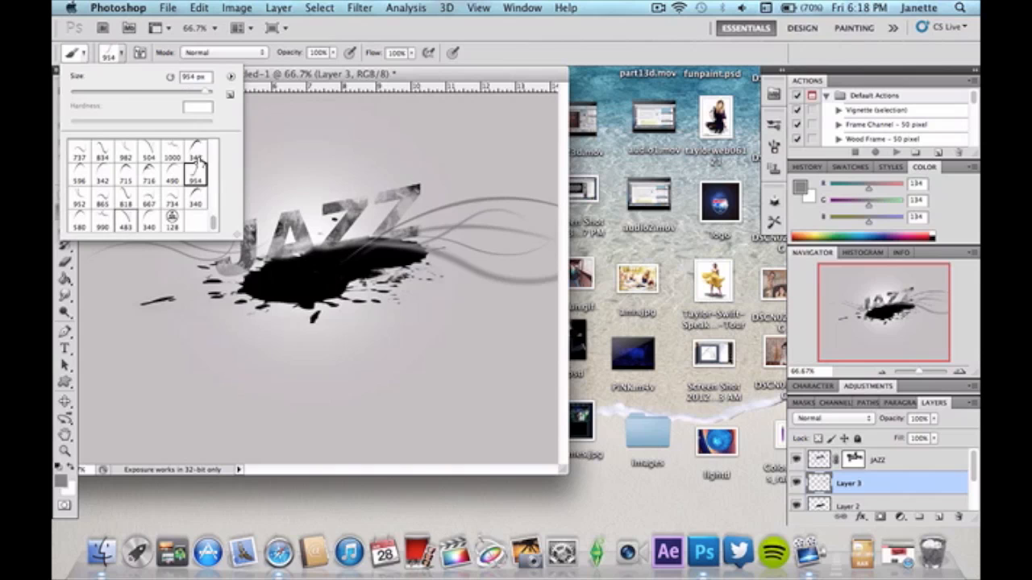
click(179, 94)
click(123, 58)
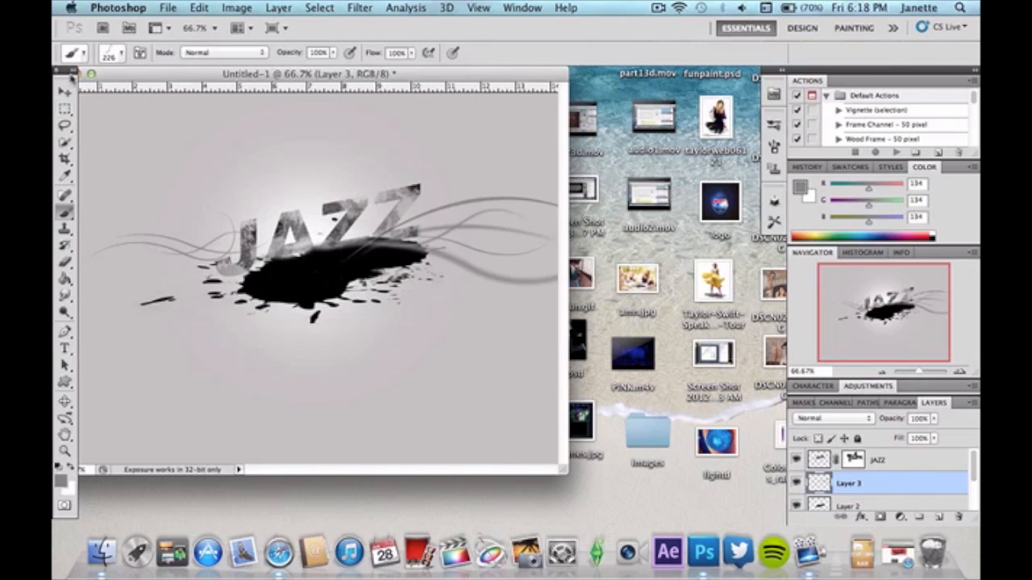
Reduce the 596 px curved-line tip to 401 px and stamp a grey arc above the other lines beside the J
click(111, 53)
click(79, 175)
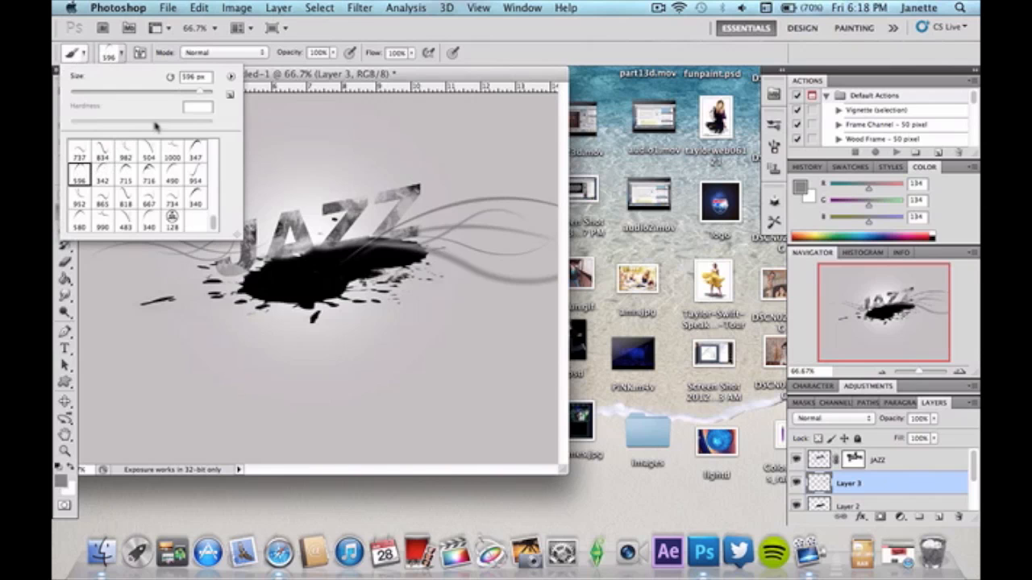
drag(190, 96, 187, 96)
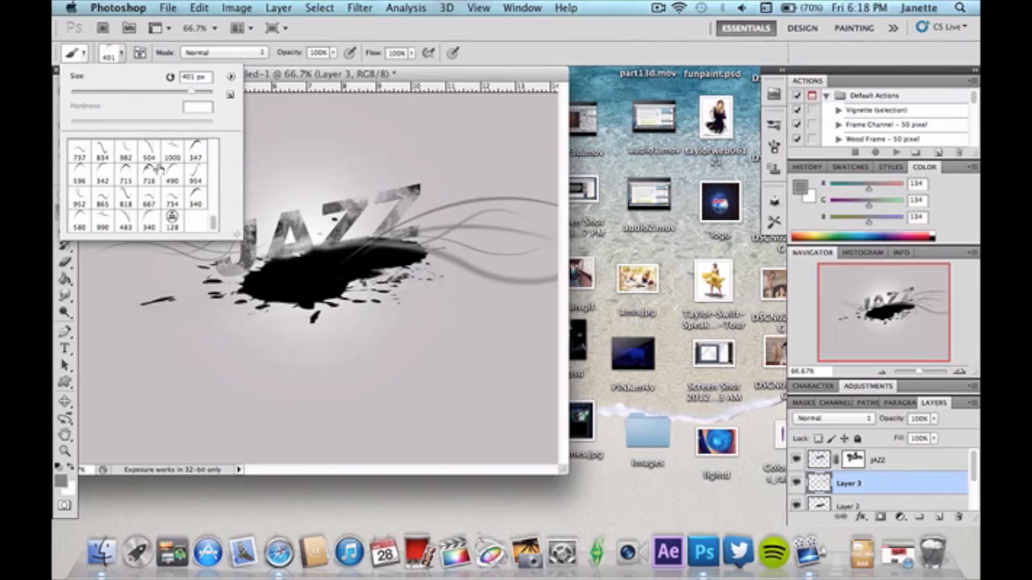
click(121, 53)
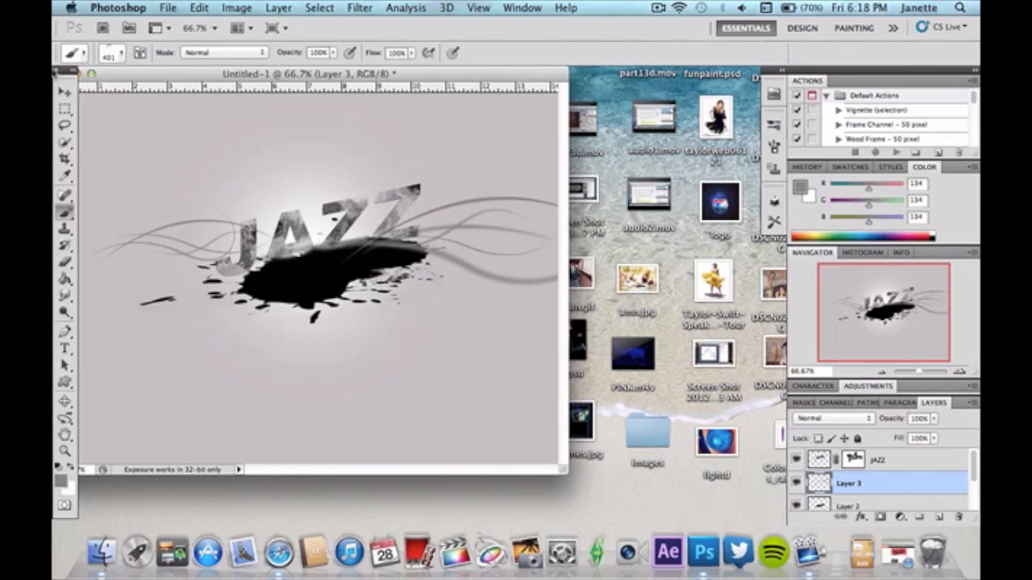
Flatten the image and duplicate the flattened background as a new layer
click(67, 94)
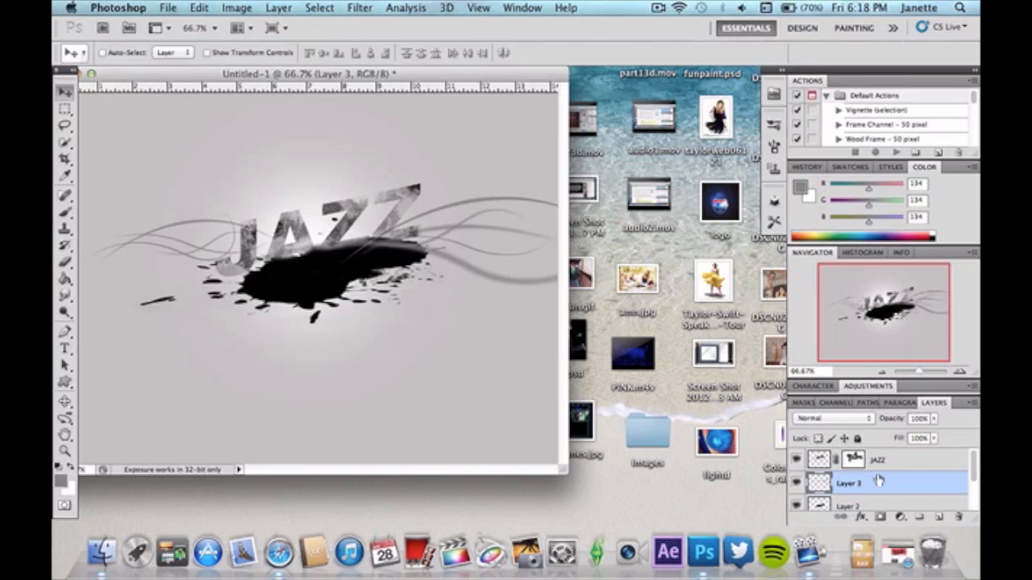
click(278, 8)
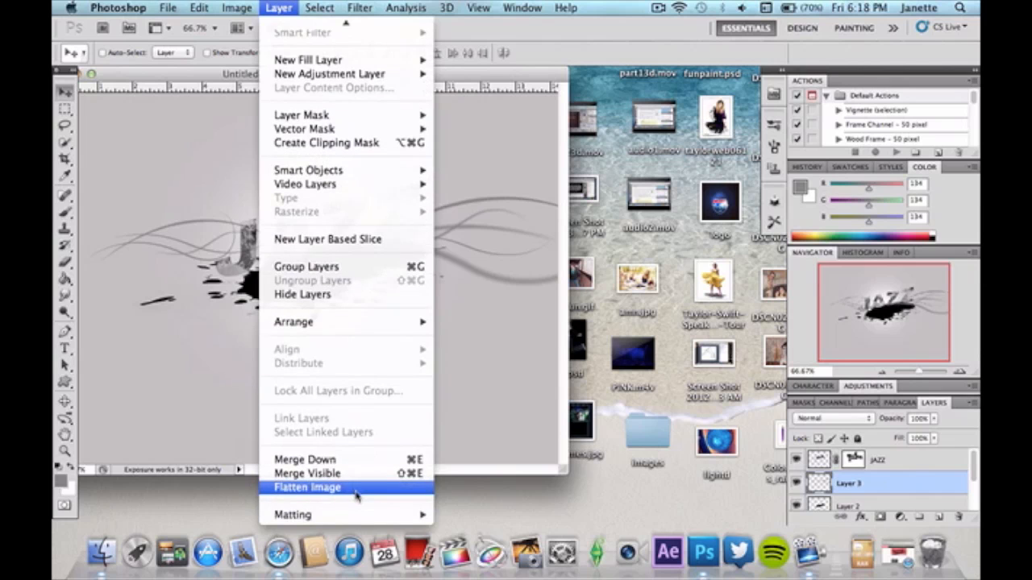
click(357, 495)
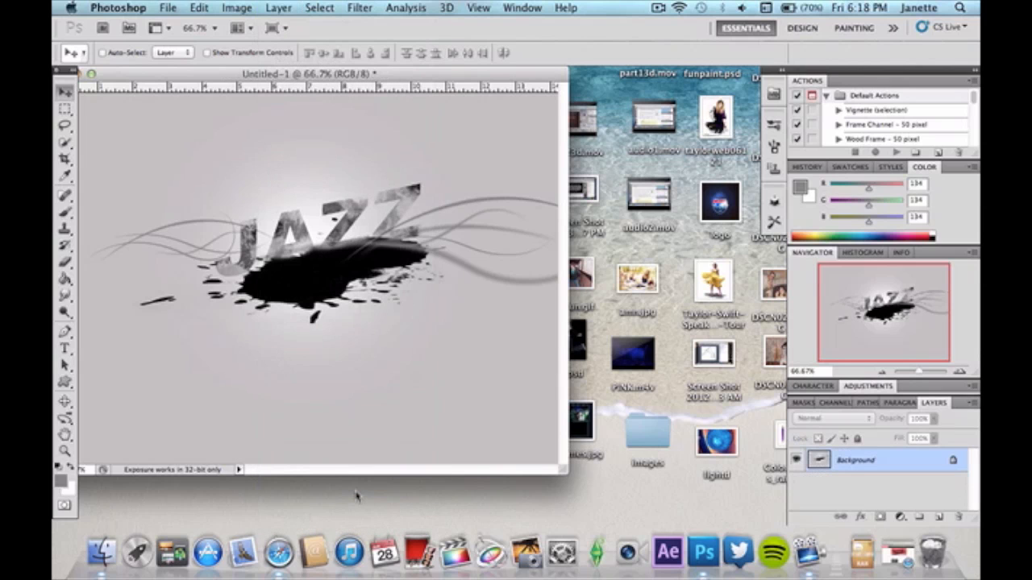
click(359, 10)
click(360, 10)
key(super+j)
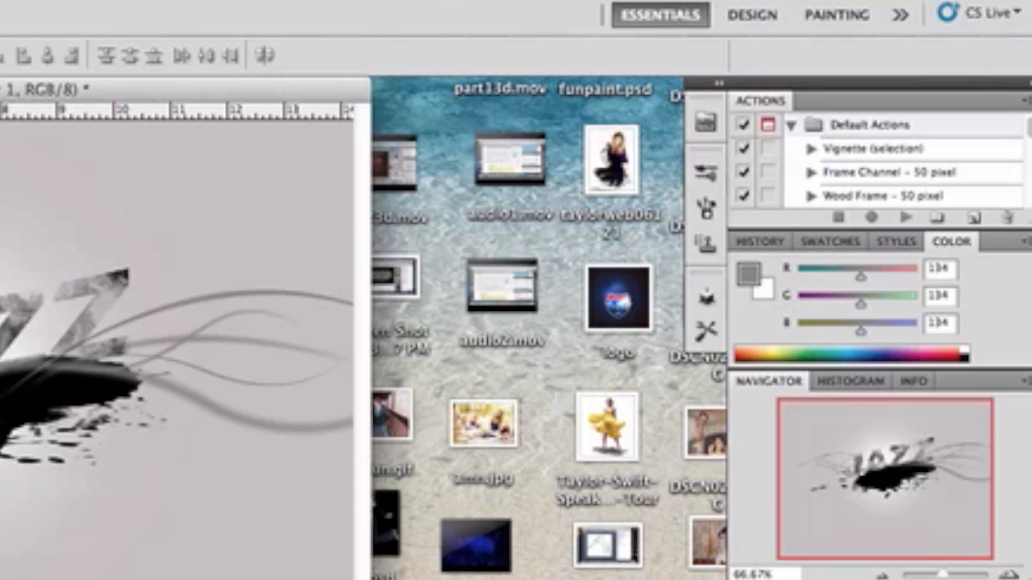
Apply the Patchwork texture filter to the duplicated layer with square size 4 and relief 0
click(359, 7)
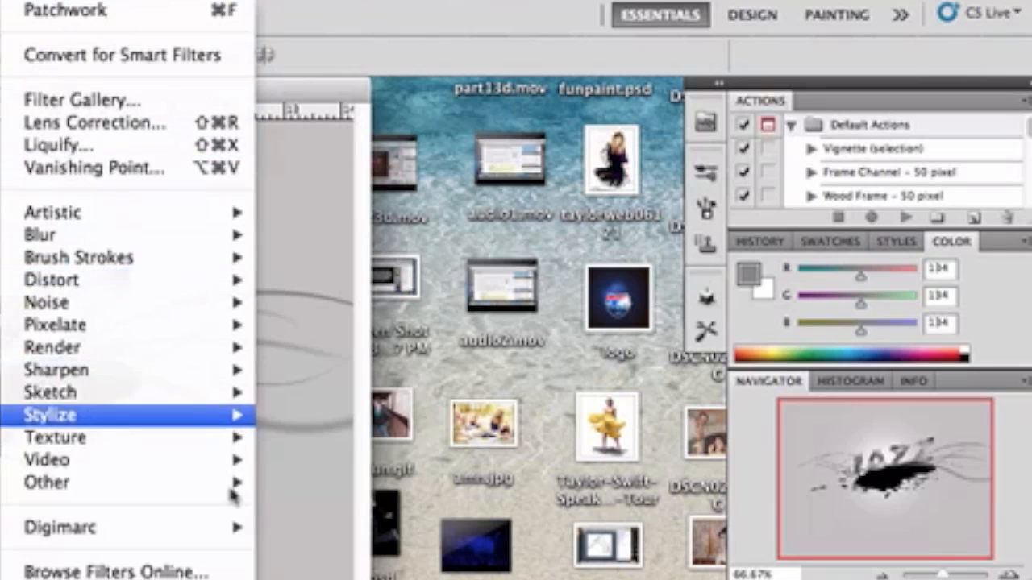
mouse_move(239, 440)
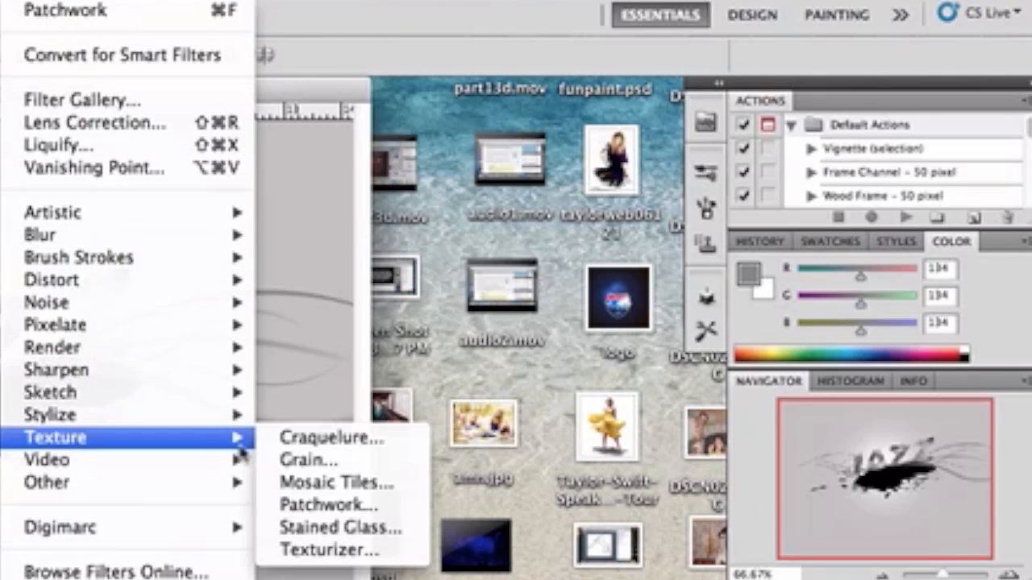
click(284, 510)
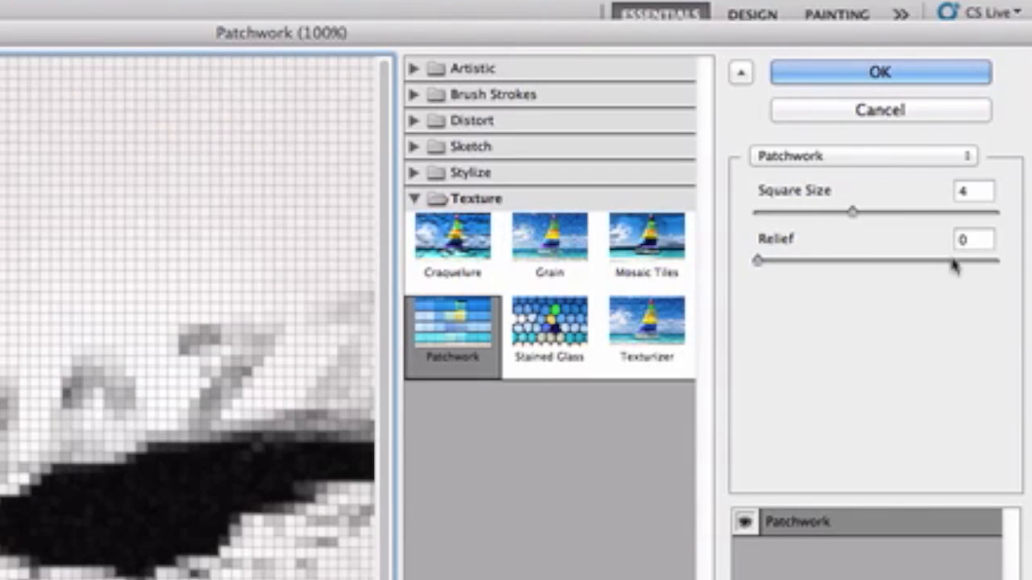
click(847, 80)
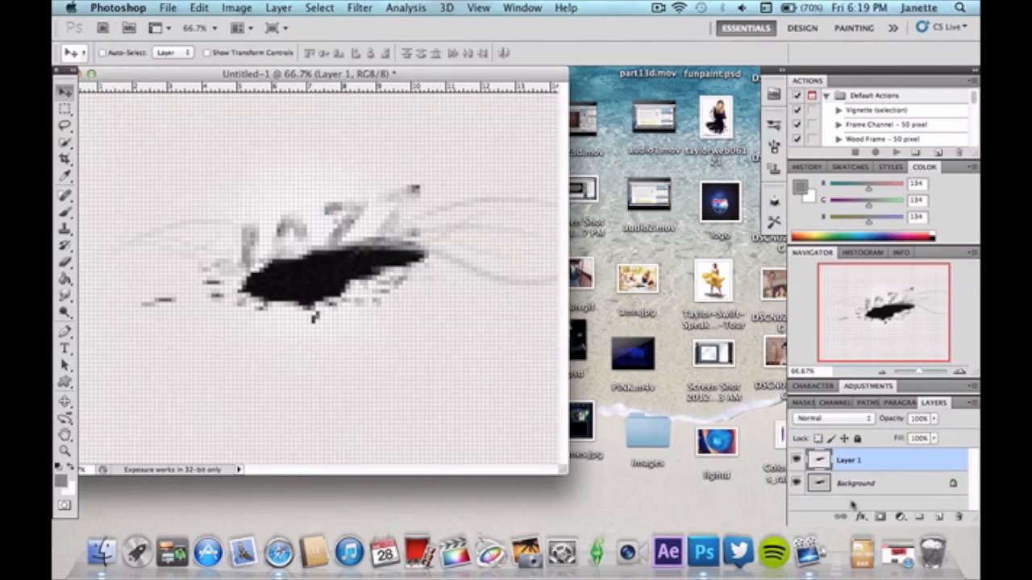
Add a mask to the patchwork layer and erase its texture from the design and background with a soft 197 px eraser
click(880, 517)
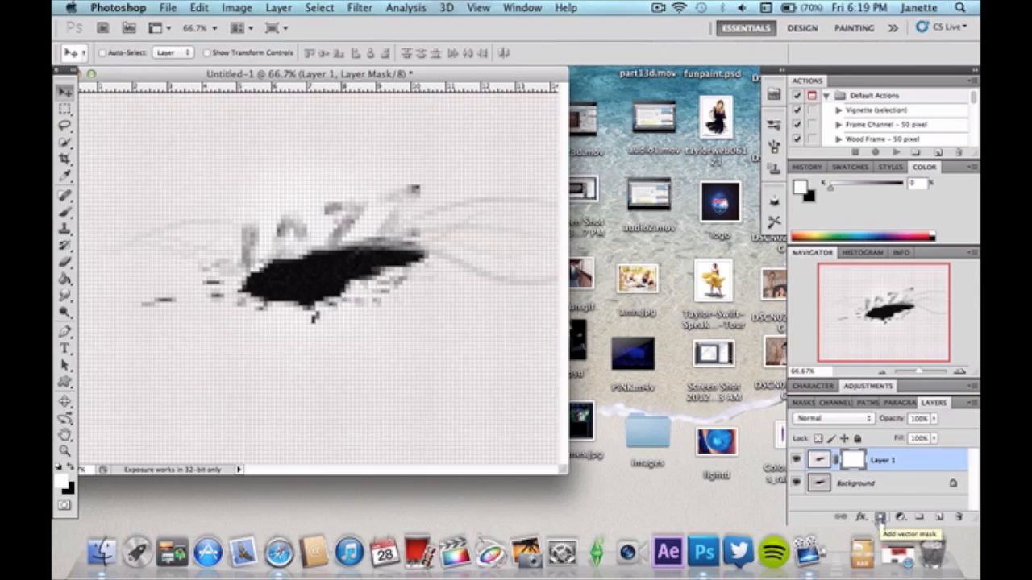
click(65, 262)
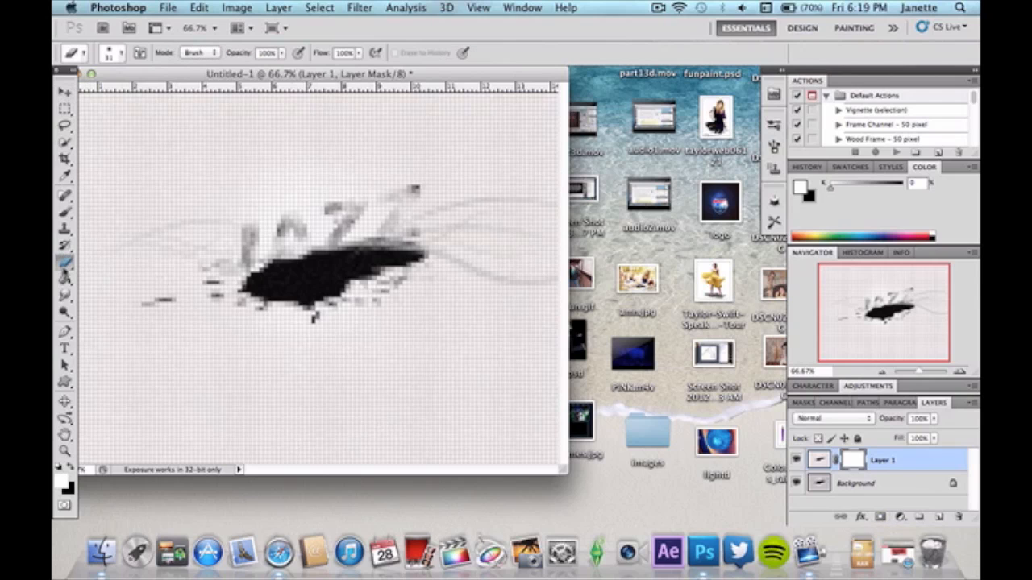
click(122, 57)
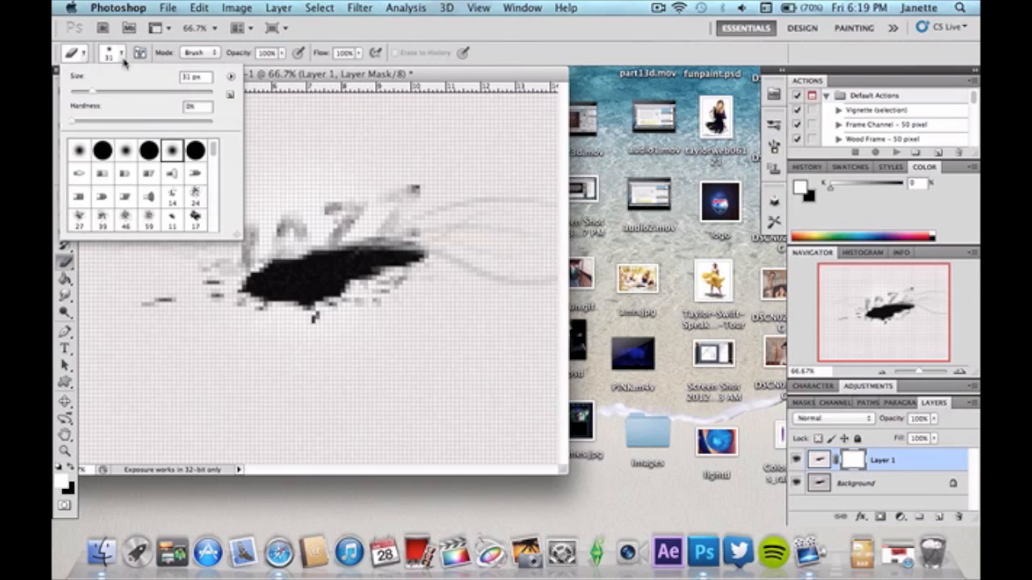
click(176, 93)
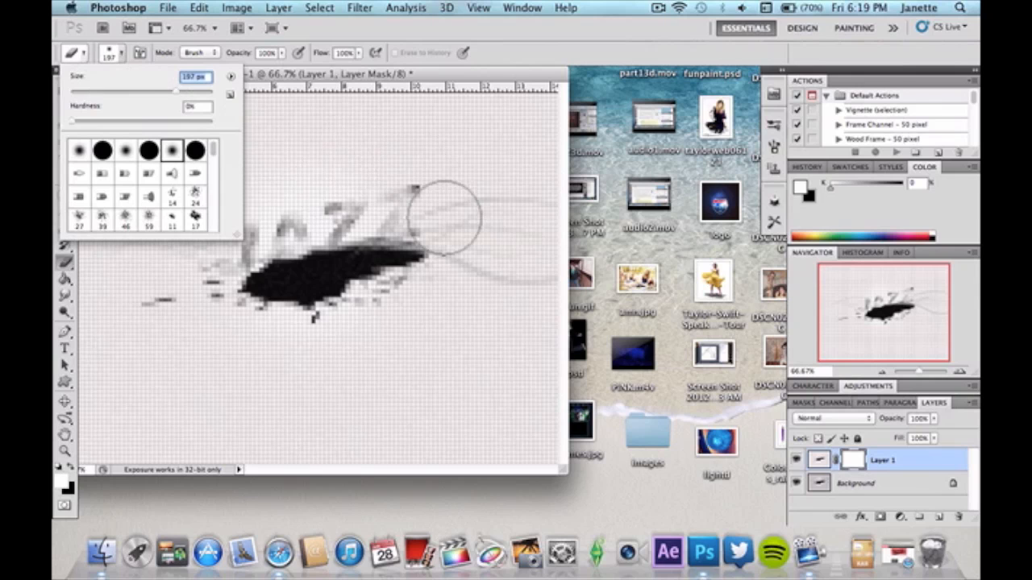
mouse_move(534, 198)
mouse_down()
mouse_move(317, 159)
mouse_move(524, 129)
mouse_move(111, 120)
mouse_move(85, 201)
mouse_move(317, 202)
mouse_move(254, 188)
mouse_move(88, 288)
mouse_move(104, 436)
mouse_move(540, 439)
mouse_up()
mouse_move(393, 486)
mouse_down()
mouse_move(409, 375)
mouse_move(388, 442)
mouse_move(472, 401)
mouse_move(573, 246)
mouse_move(488, 246)
mouse_move(463, 306)
mouse_move(422, 303)
mouse_move(101, 358)
mouse_move(54, 352)
mouse_move(234, 409)
mouse_move(424, 404)
mouse_move(53, 401)
mouse_move(216, 371)
mouse_move(222, 497)
mouse_move(195, 442)
mouse_up()
mouse_move(131, 352)
mouse_down()
mouse_move(189, 286)
mouse_move(242, 291)
mouse_move(226, 298)
mouse_up()
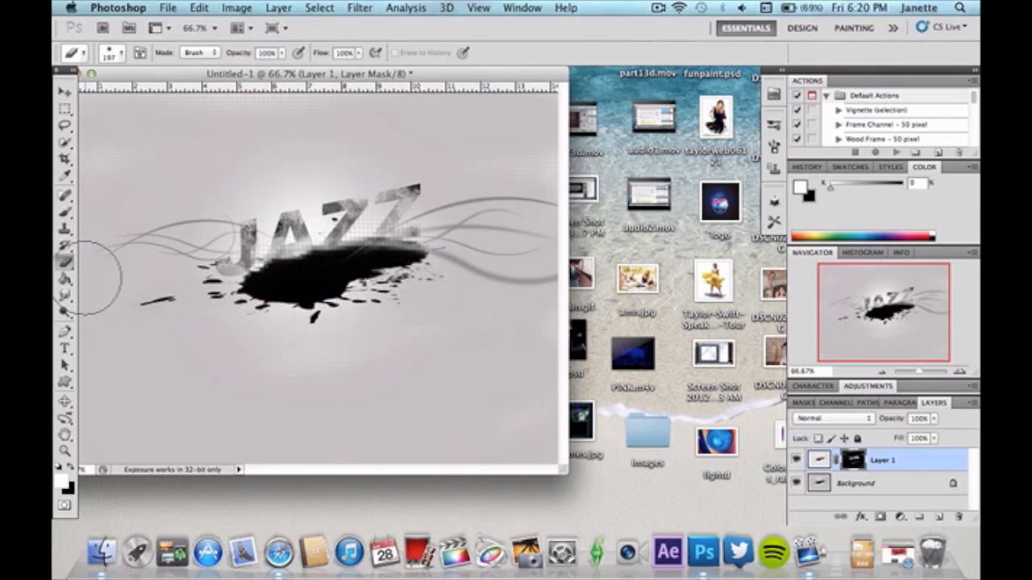
Add a Selective Color adjustment layer above the masked patchwork layer
click(65, 91)
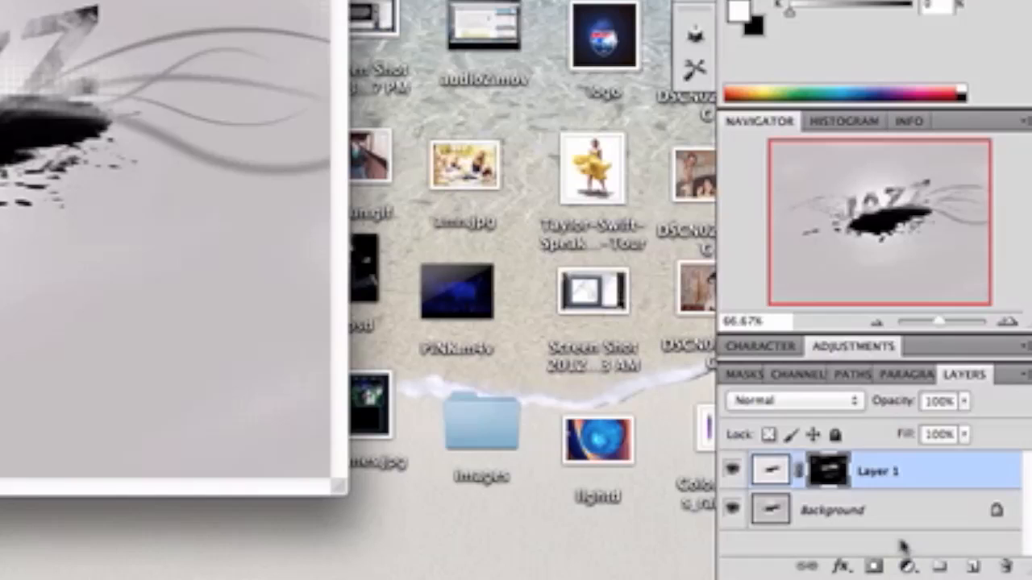
click(907, 567)
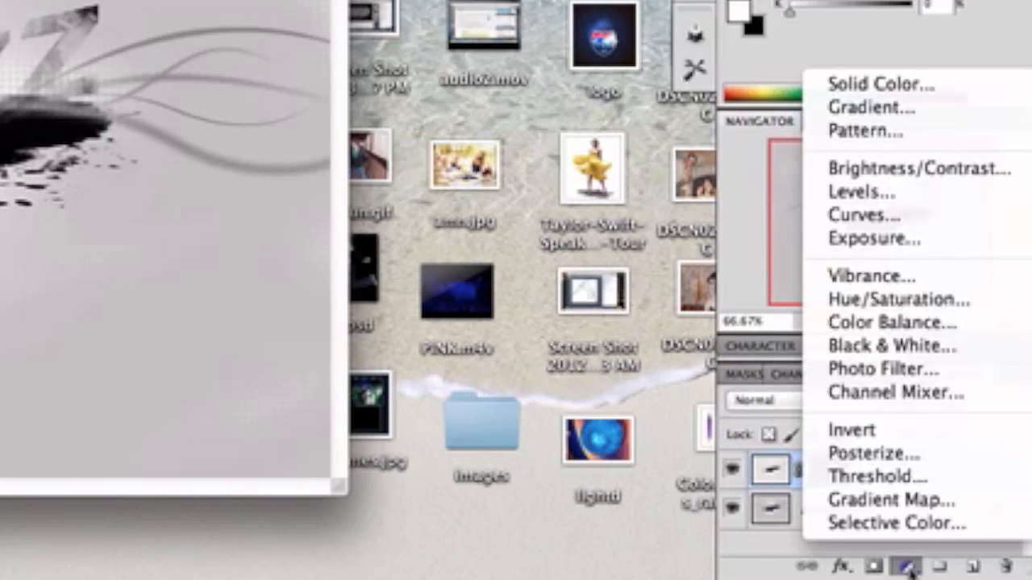
click(909, 525)
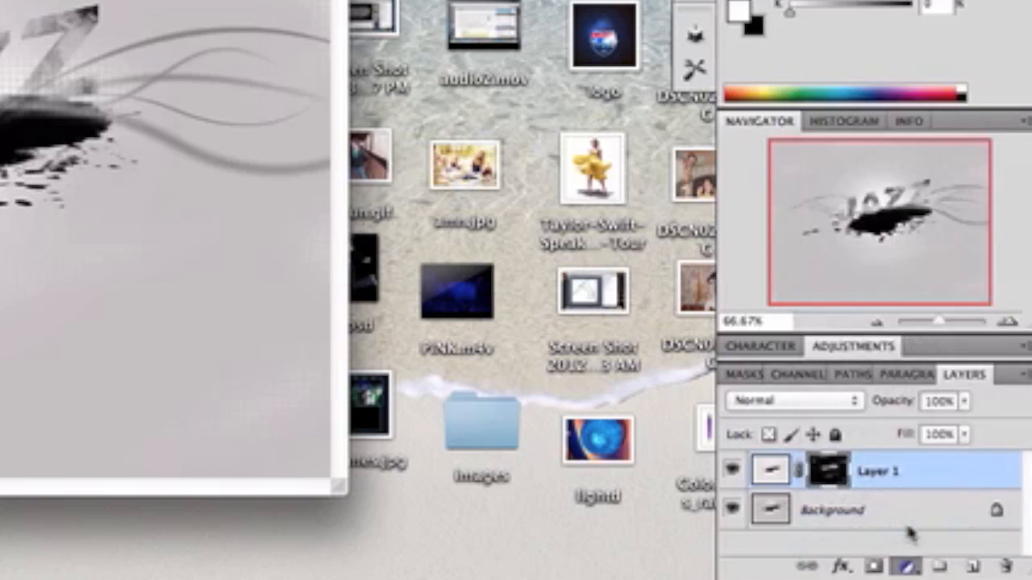
Set the Selective Color values for Whites to Cyan 16, Magenta 15, Yellow 2 and Black -22 percent
click(859, 210)
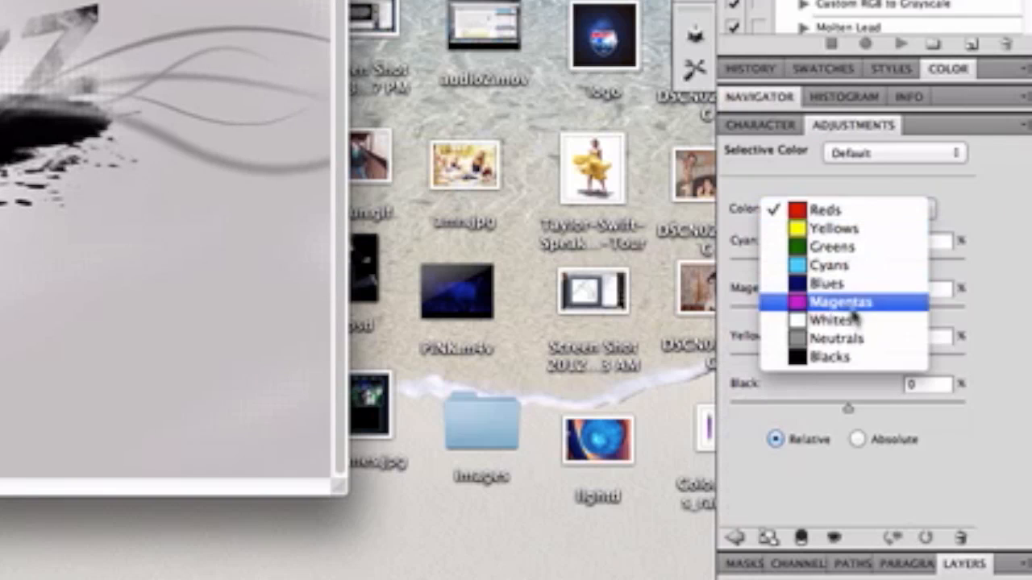
click(860, 321)
click(926, 241)
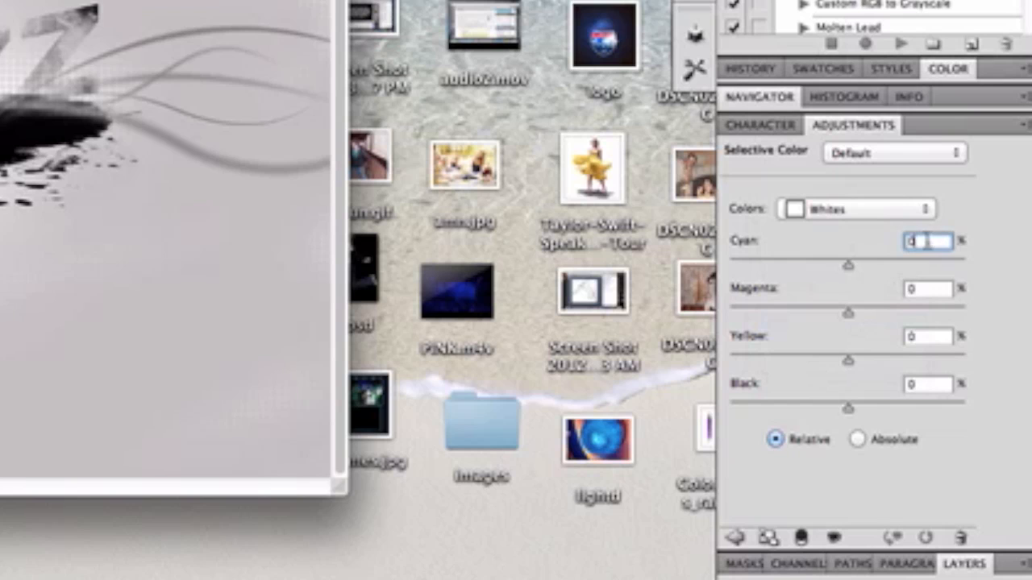
text(16)
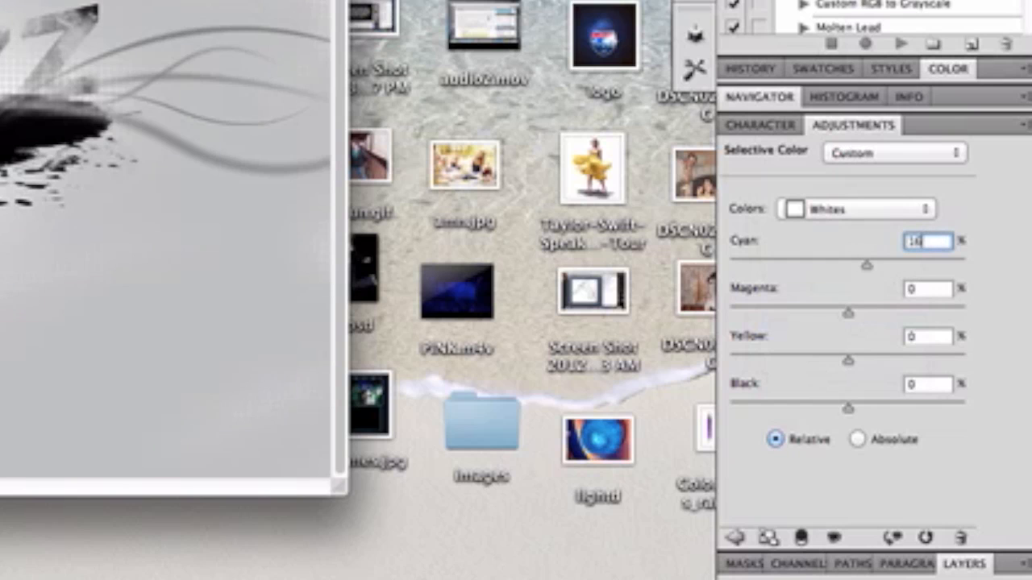
key(Tab)
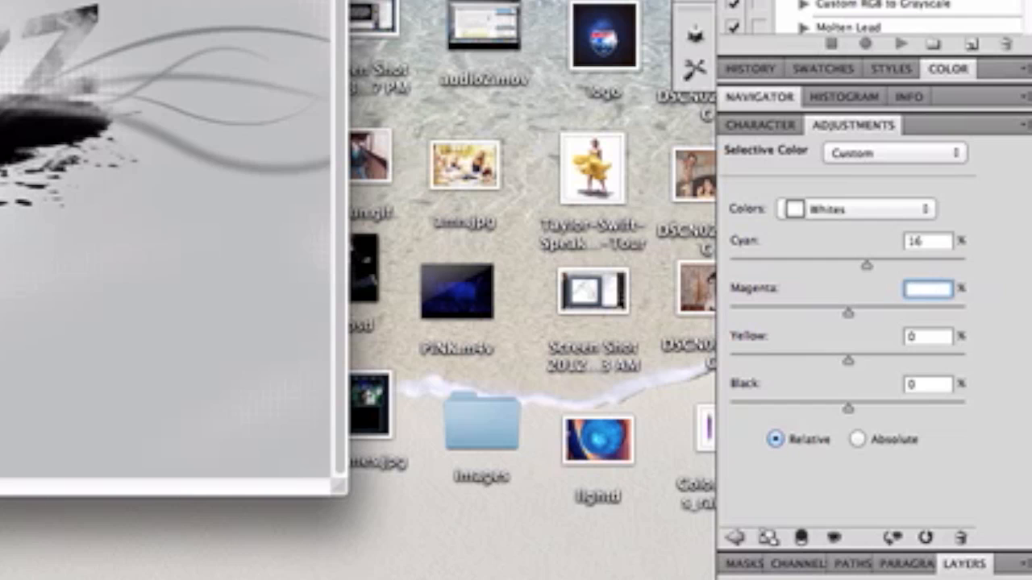
text(15)
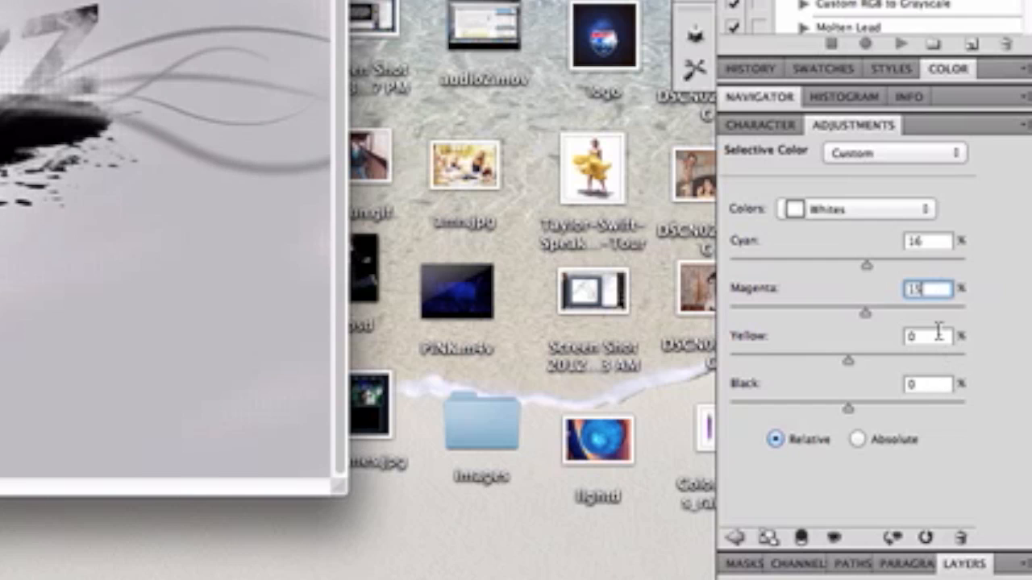
key(Tab)
key(BackSpace)
text(2)
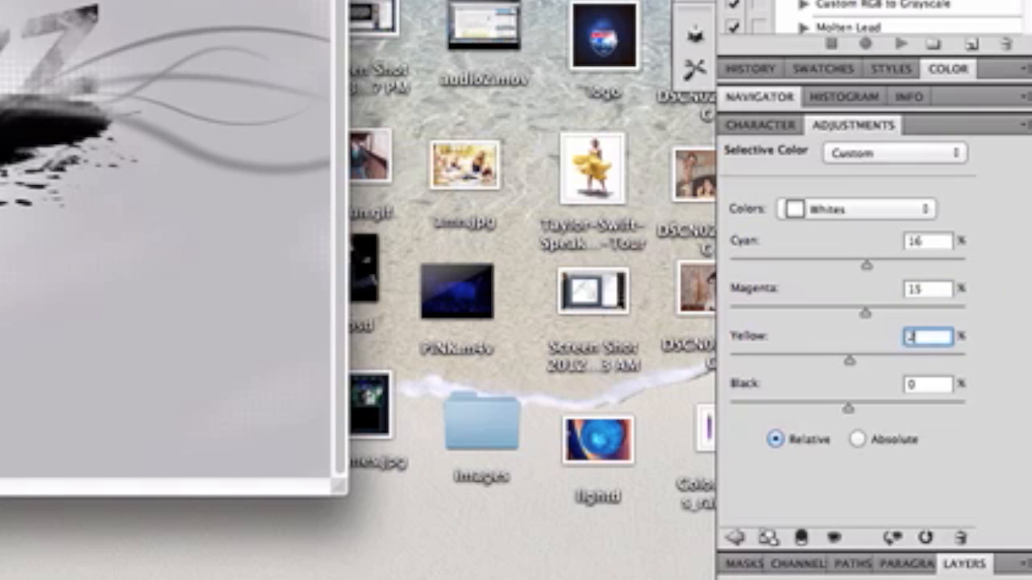
click(927, 385)
text(-22)
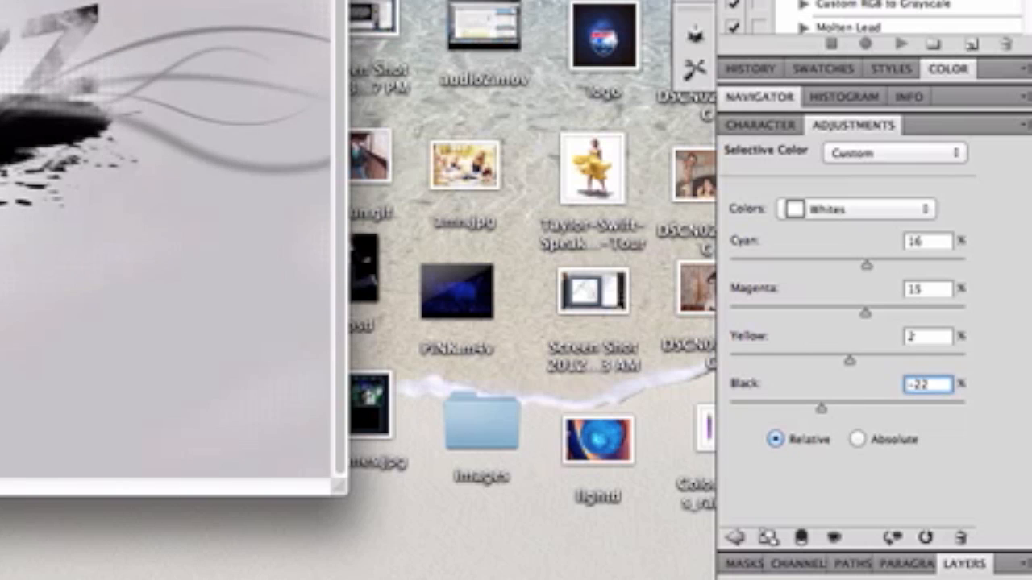
Set the Selective Color values for Neutrals to Cyan -77, Magenta 20, Yellow 10 and Black -6 percent
click(907, 211)
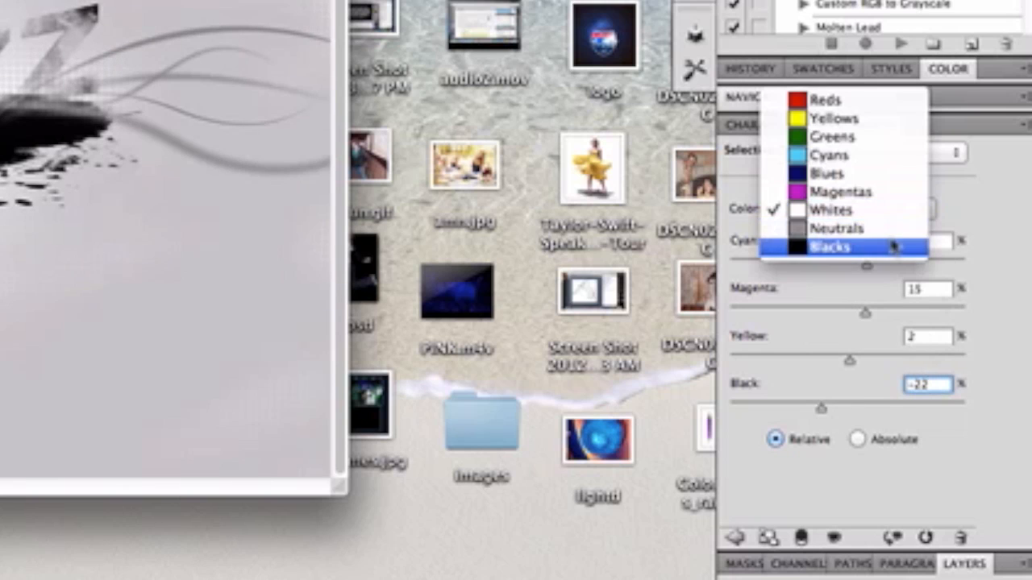
click(893, 232)
click(929, 241)
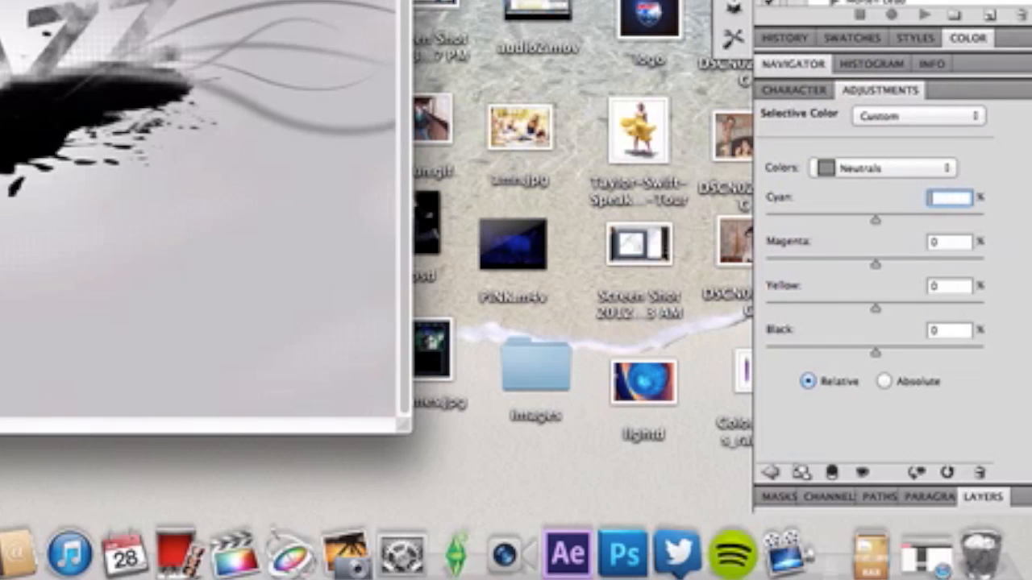
text(-77)
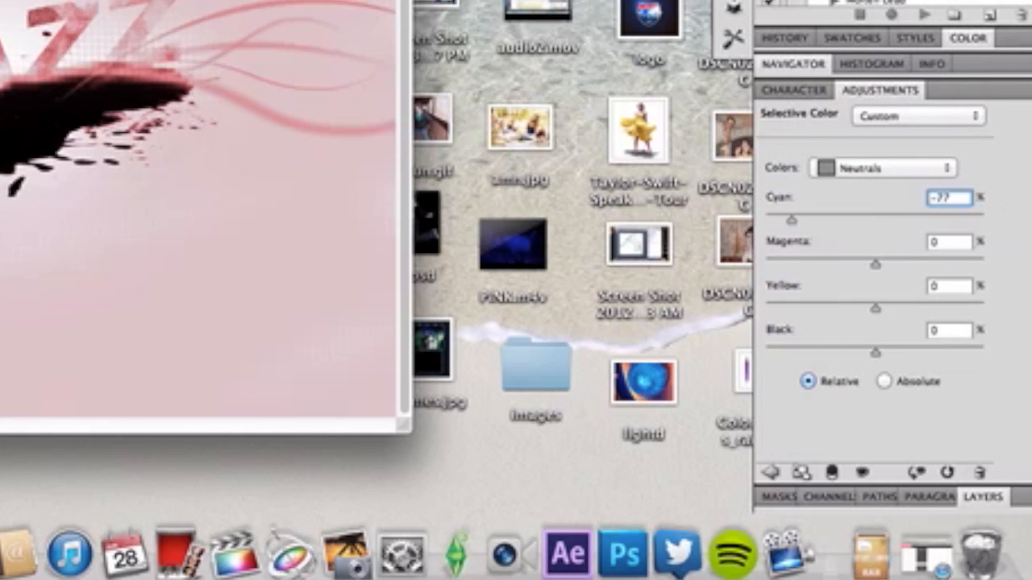
click(945, 240)
key(BackSpace)
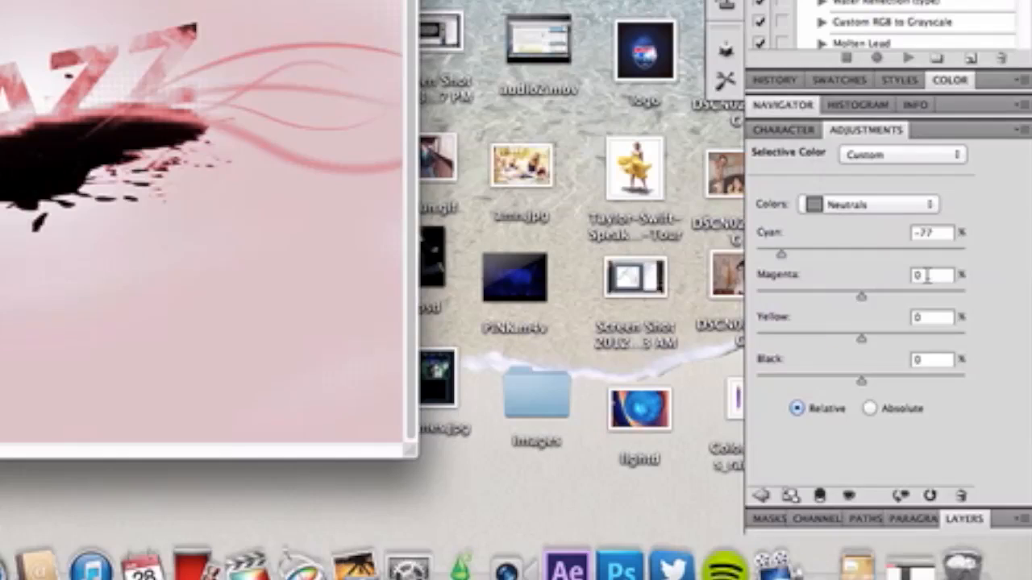
click(943, 241)
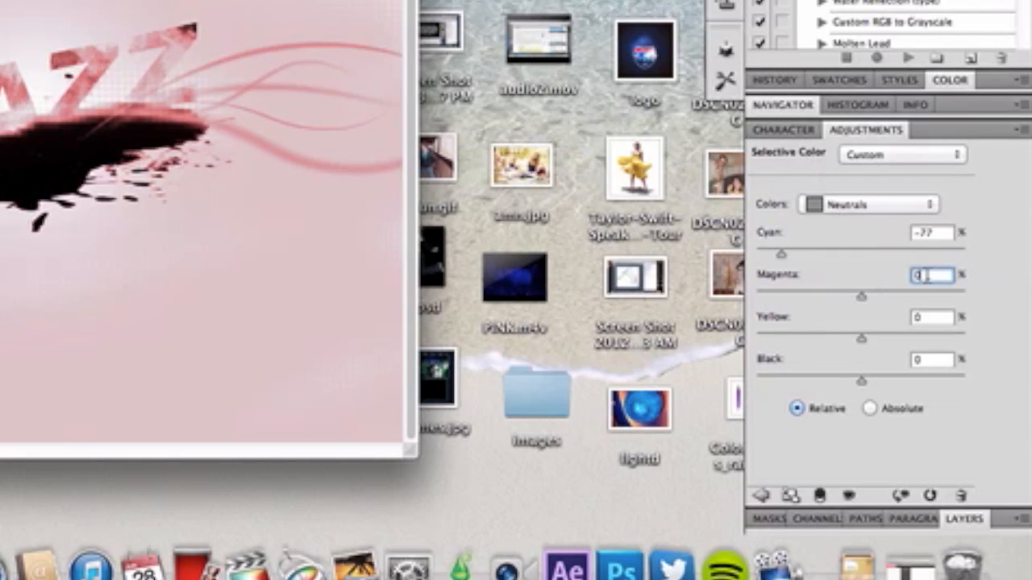
key(BackSpace)
text(2)
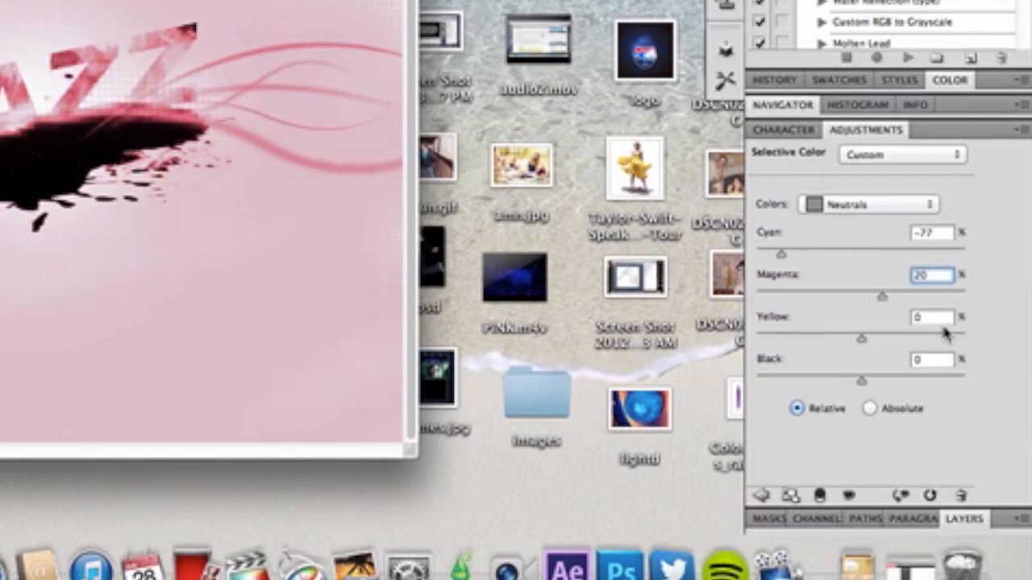
text(0)
click(935, 318)
text(10)
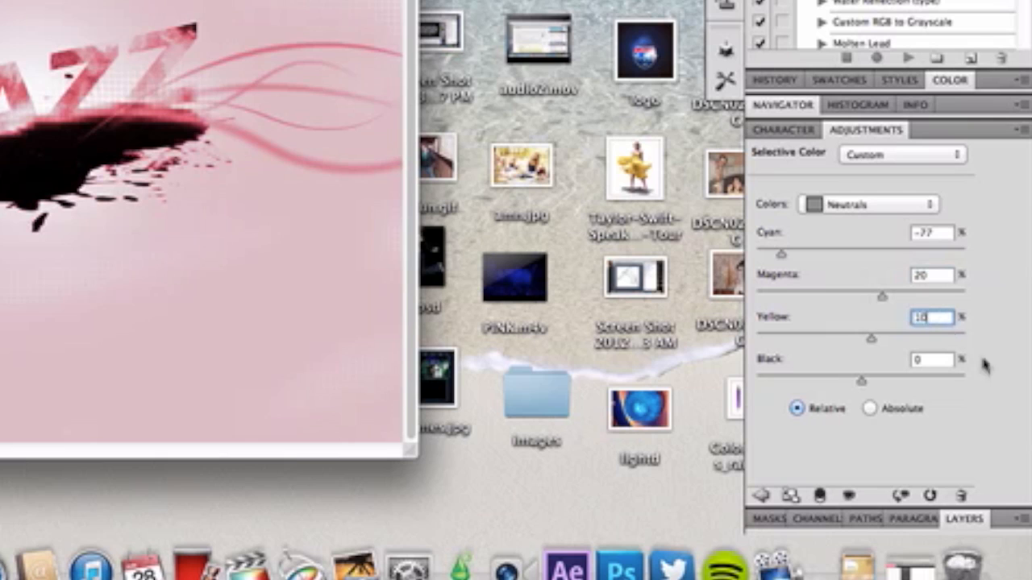
click(923, 361)
key(BackSpace)
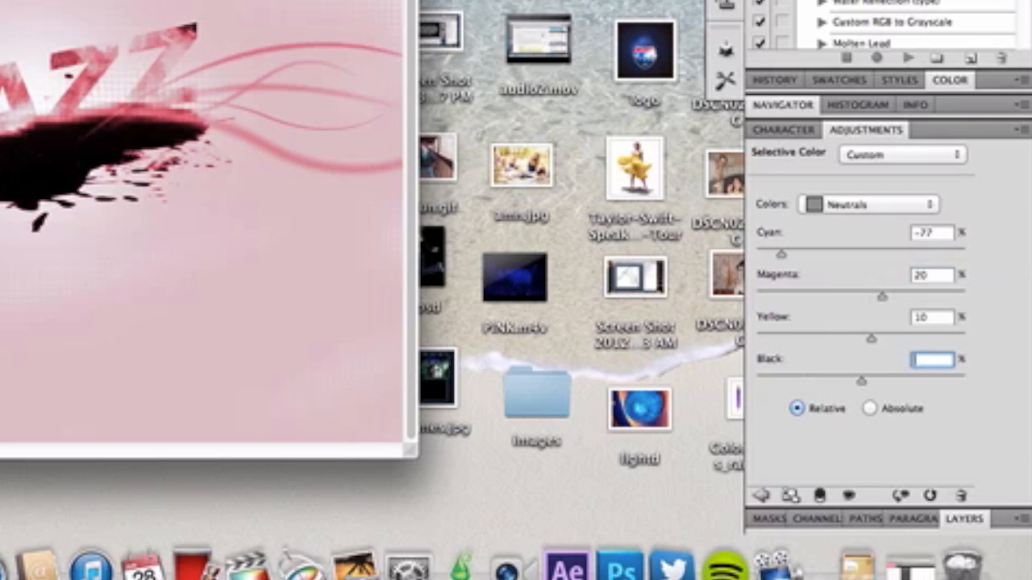
text(-6)
Set the Selective Color values for Blacks to Cyan -40, Magenta 98, Yellow -31 and Black 20 percent
click(814, 207)
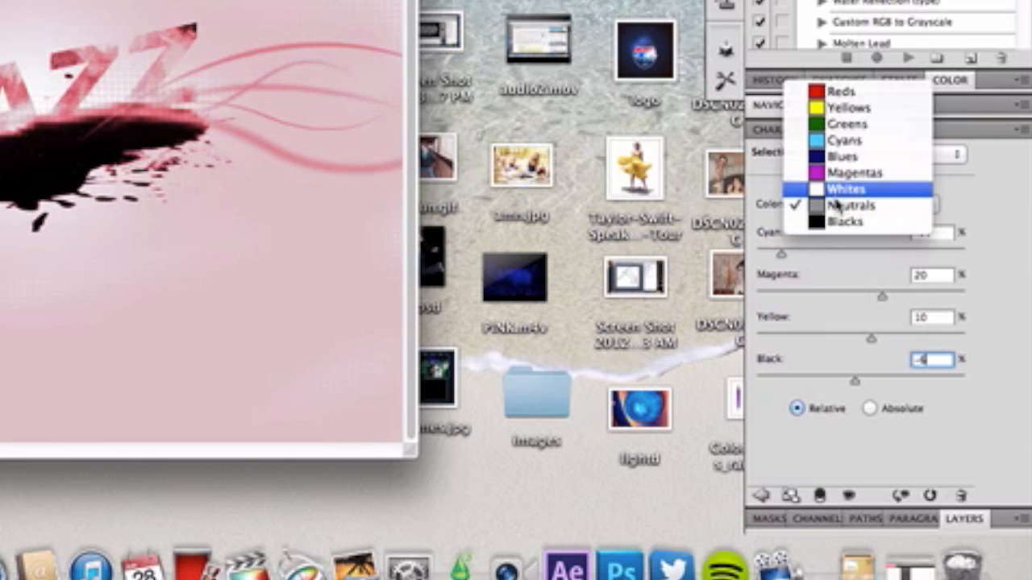
click(838, 223)
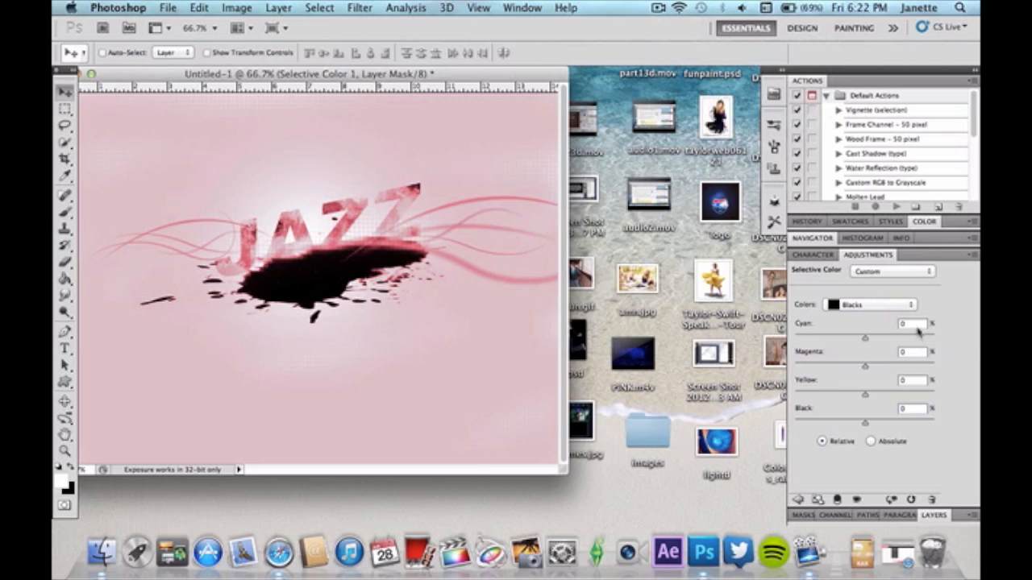
click(906, 323)
text(-40)
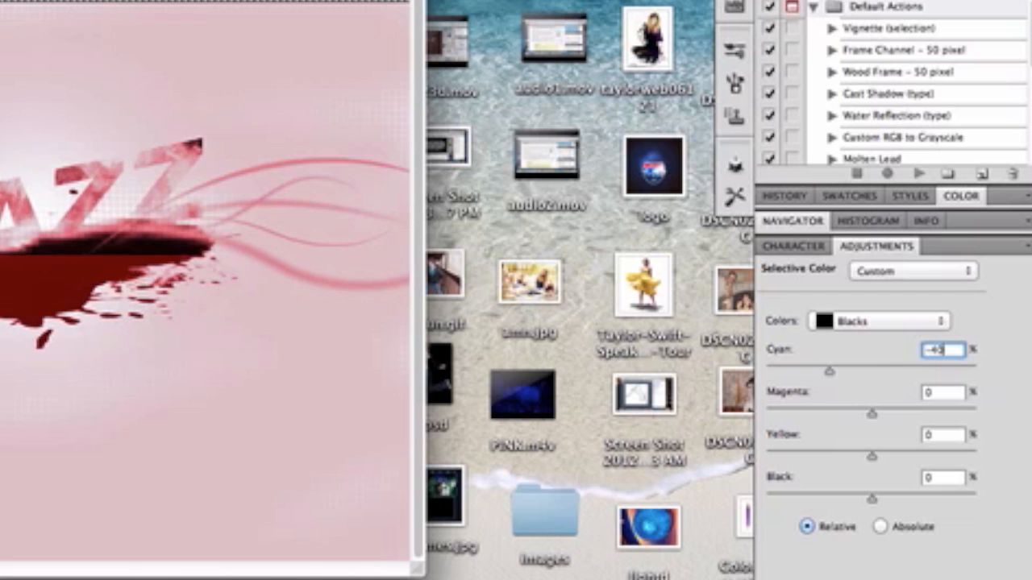
click(915, 351)
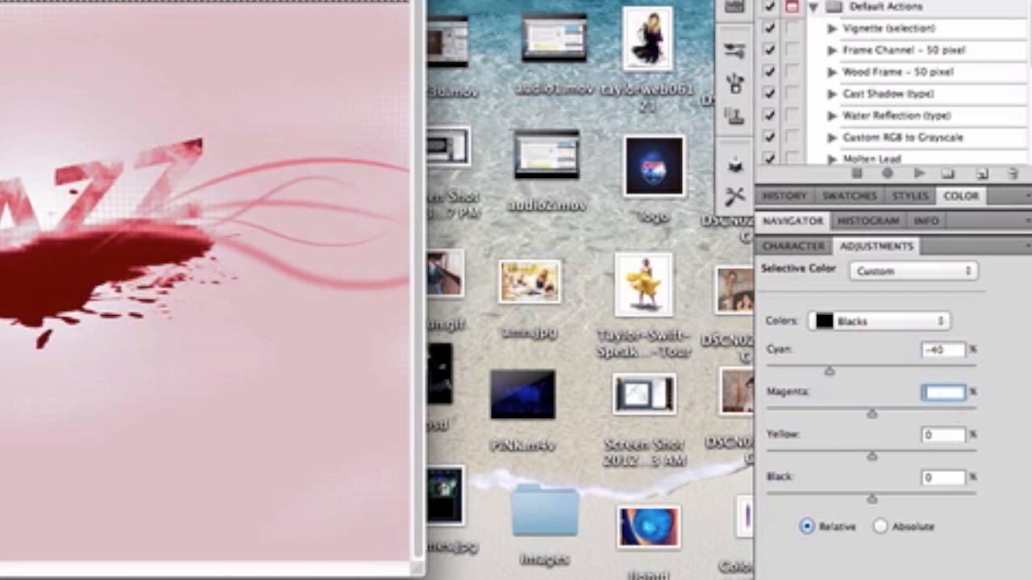
text(96)
click(955, 435)
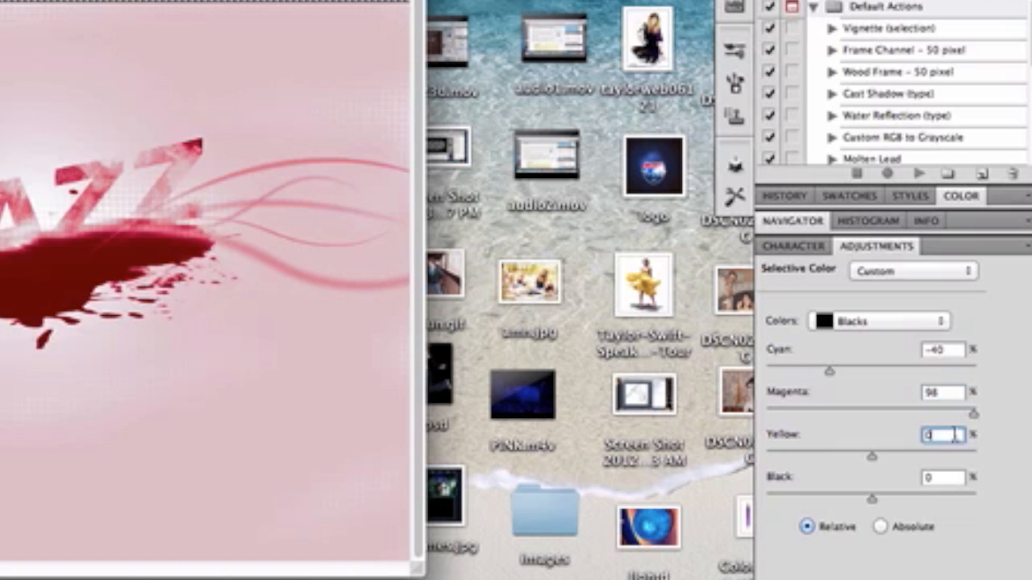
text(-31)
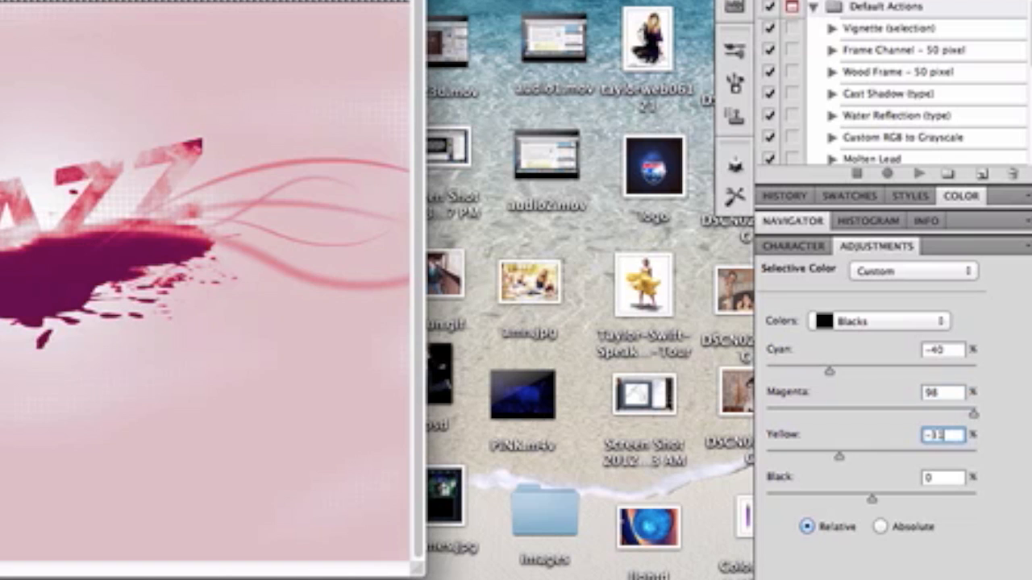
click(954, 486)
click(956, 479)
key(BackSpace)
text(20)
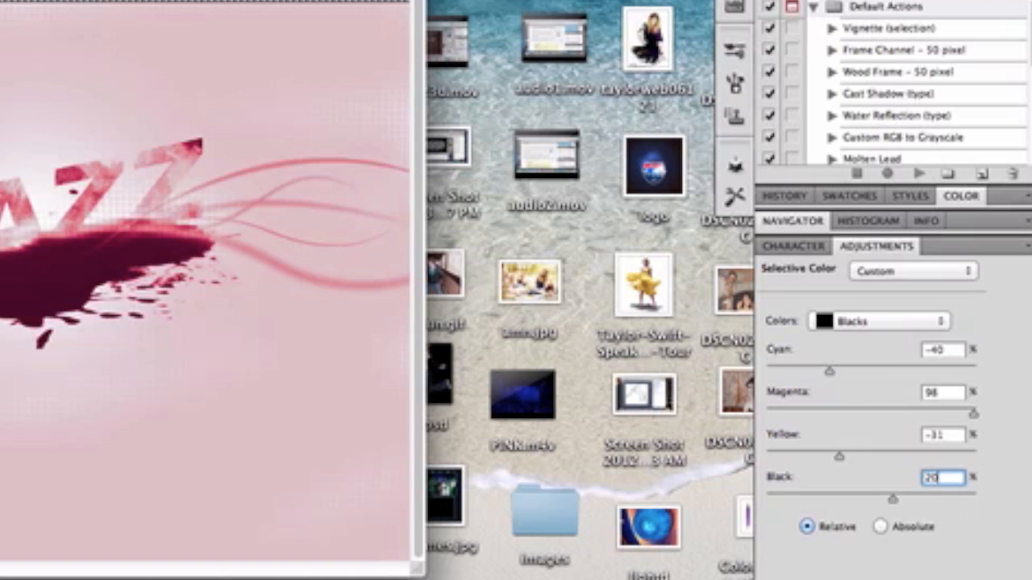
double_click(877, 246)
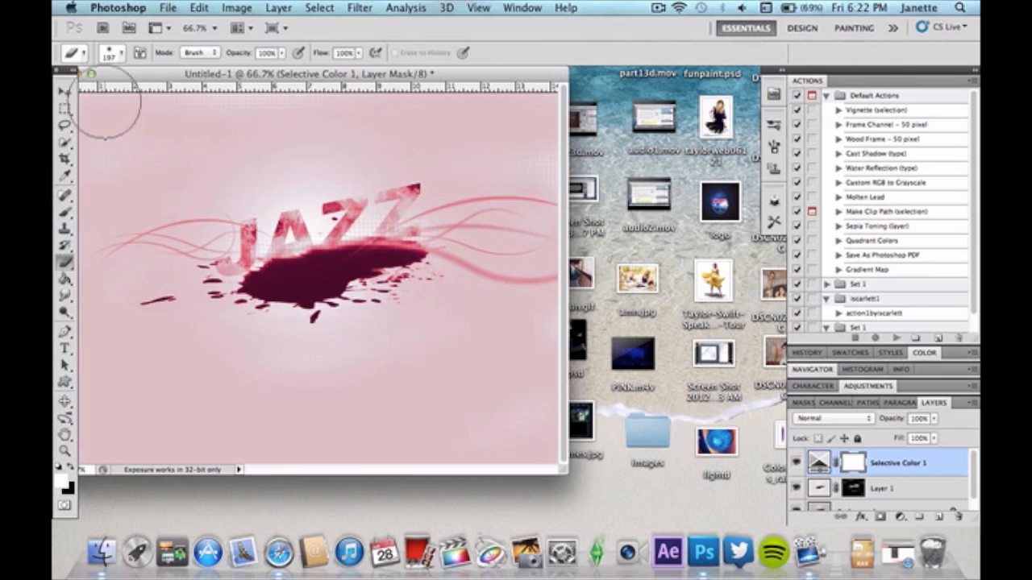
Enlarge the soft eraser to 288 px for working on the Selective Color mask
click(111, 53)
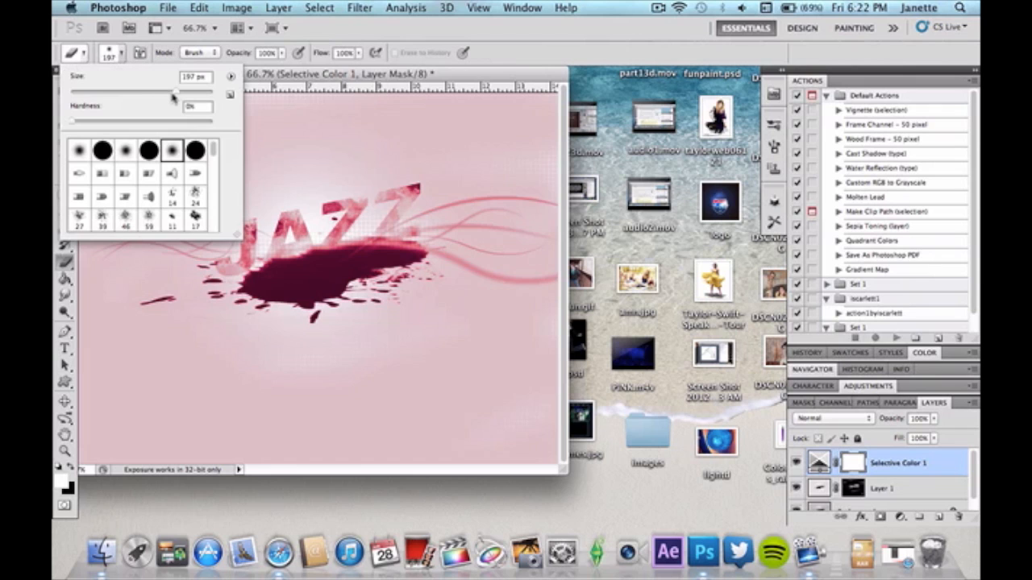
drag(175, 94, 199, 95)
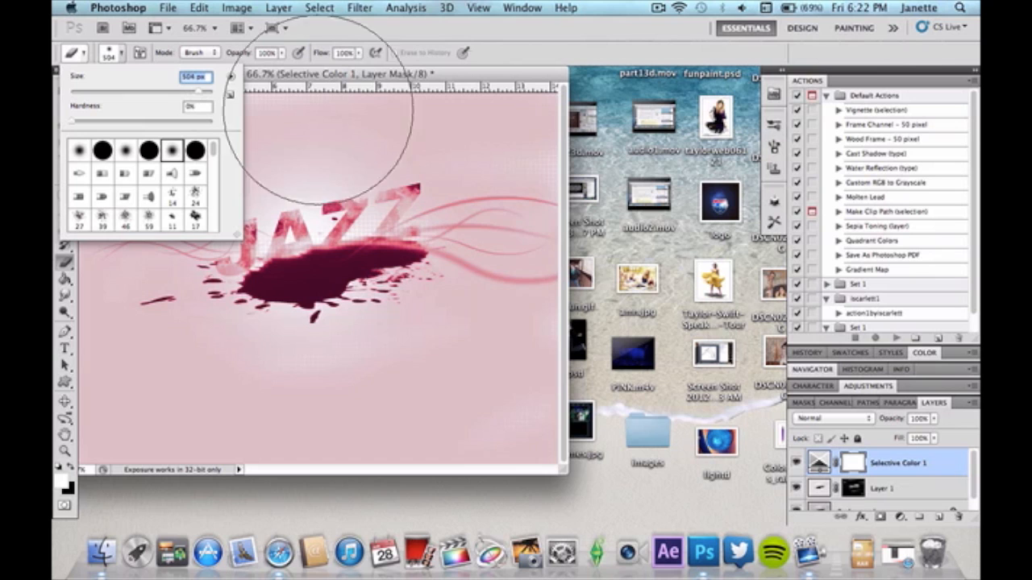
click(184, 94)
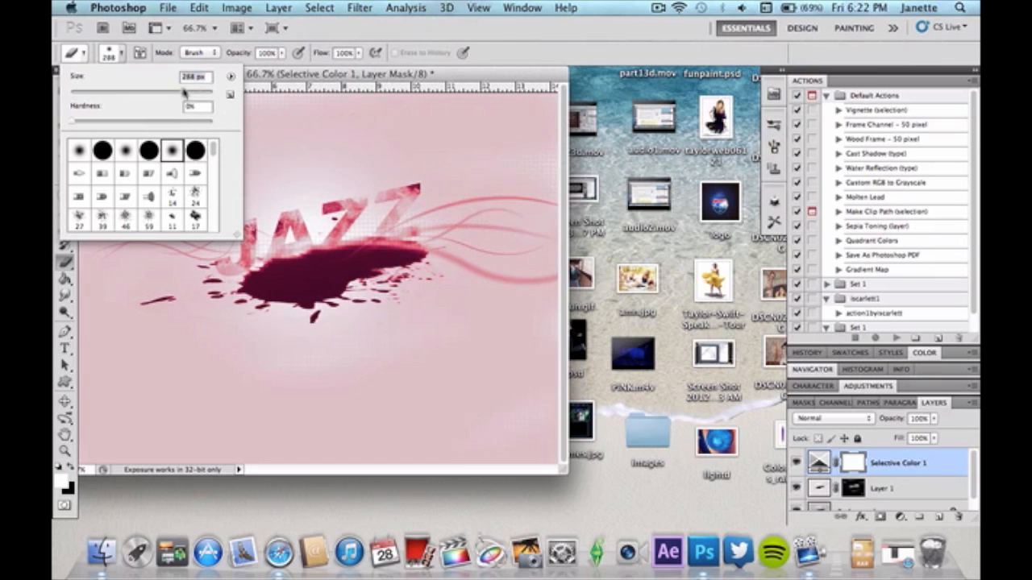
click(515, 142)
Try to erase the pink tint from the background around the design, including the curved lines right of the text
mouse_move(514, 143)
mouse_down()
mouse_move(131, 158)
mouse_move(54, 145)
mouse_move(226, 179)
mouse_move(337, 145)
mouse_move(454, 139)
mouse_move(576, 220)
mouse_move(557, 248)
mouse_move(484, 205)
mouse_move(503, 231)
mouse_move(511, 334)
mouse_up()
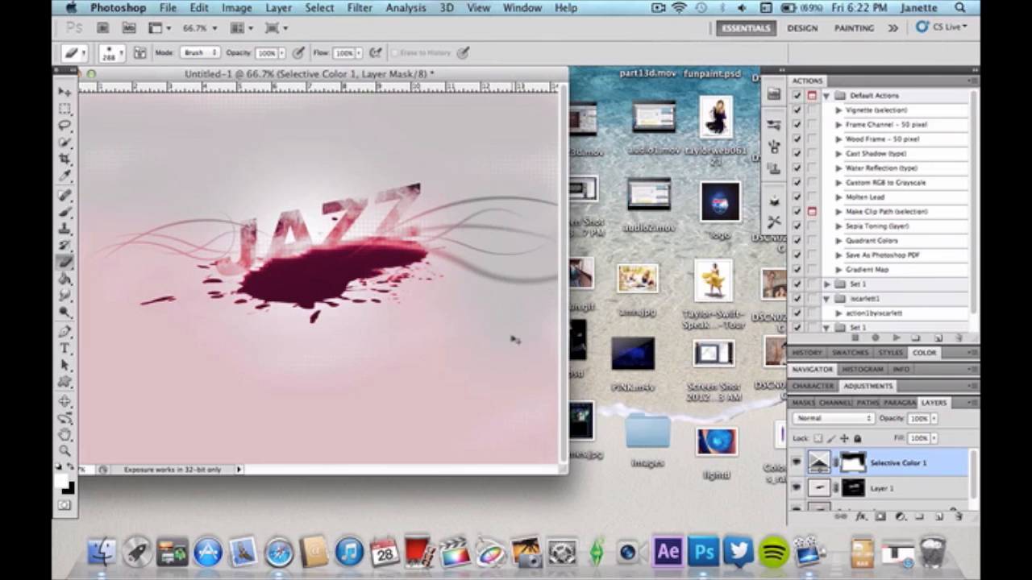
key(super+z)
mouse_move(516, 214)
mouse_down()
mouse_move(491, 113)
mouse_move(492, 244)
mouse_move(478, 303)
mouse_move(507, 358)
mouse_up()
mouse_move(214, 415)
mouse_down()
mouse_move(53, 310)
mouse_move(52, 224)
mouse_move(93, 170)
mouse_move(244, 163)
mouse_move(395, 111)
mouse_move(419, 123)
mouse_move(154, 157)
mouse_move(53, 130)
mouse_move(300, 167)
mouse_move(359, 160)
mouse_move(334, 146)
mouse_move(293, 145)
mouse_move(411, 316)
mouse_up()
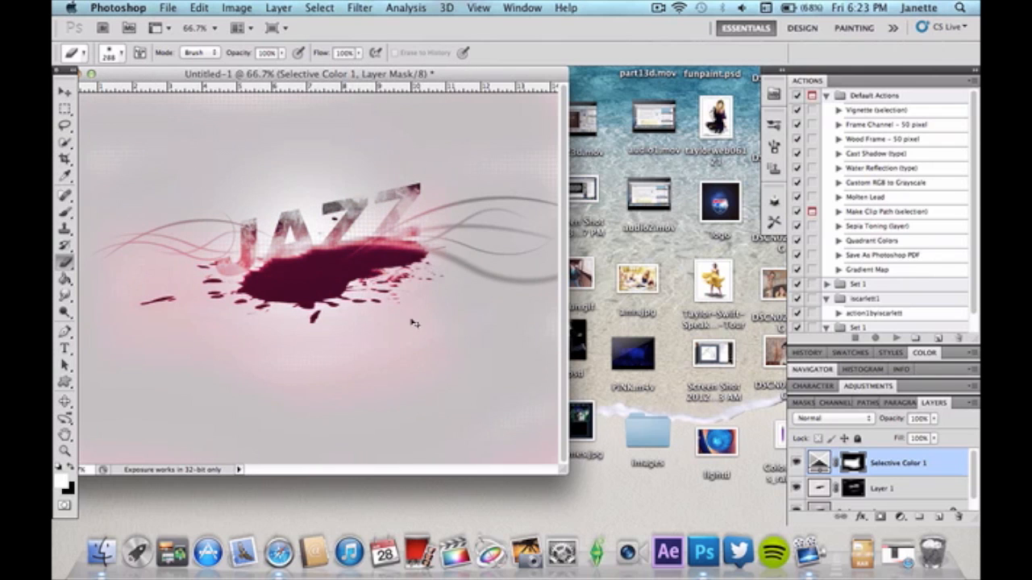
key(super+z)
Erase the pink tint from the background and outer splatter on the Selective Color mask, keeping the JAZZ text and curved lines tinted
mouse_move(409, 131)
mouse_down()
mouse_move(100, 164)
mouse_move(154, 129)
mouse_move(541, 134)
mouse_move(478, 140)
mouse_move(425, 117)
mouse_up()
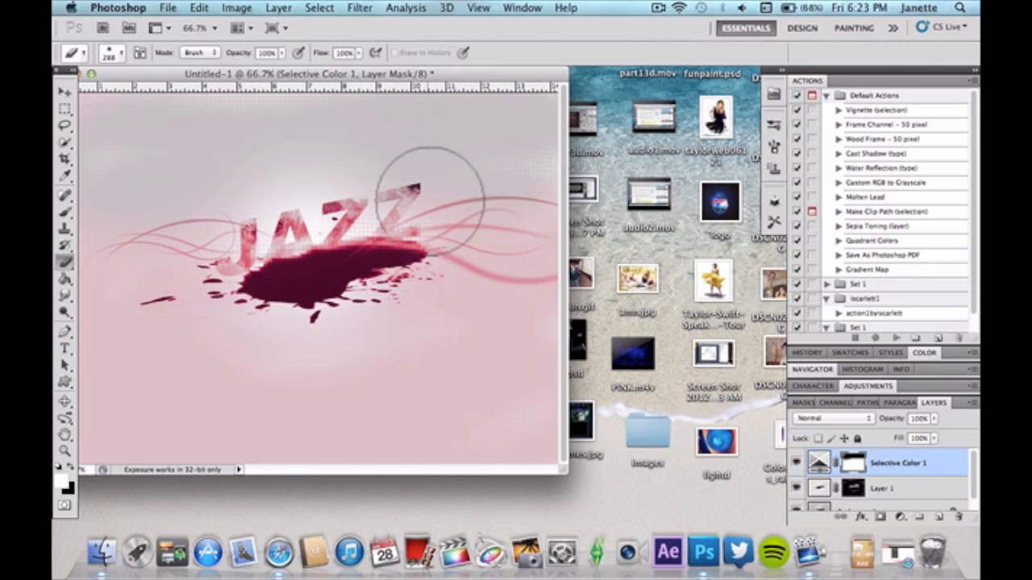
mouse_move(430, 200)
mouse_down()
mouse_move(469, 338)
mouse_move(508, 332)
mouse_move(450, 329)
mouse_move(444, 315)
mouse_move(589, 370)
mouse_move(554, 347)
mouse_move(320, 412)
mouse_move(213, 403)
mouse_move(376, 451)
mouse_move(546, 446)
mouse_move(356, 442)
mouse_move(52, 413)
mouse_move(78, 383)
mouse_move(139, 359)
mouse_move(325, 382)
mouse_move(388, 357)
mouse_move(360, 367)
mouse_move(149, 368)
mouse_move(63, 333)
mouse_move(90, 323)
mouse_move(362, 315)
mouse_up()
click(64, 93)
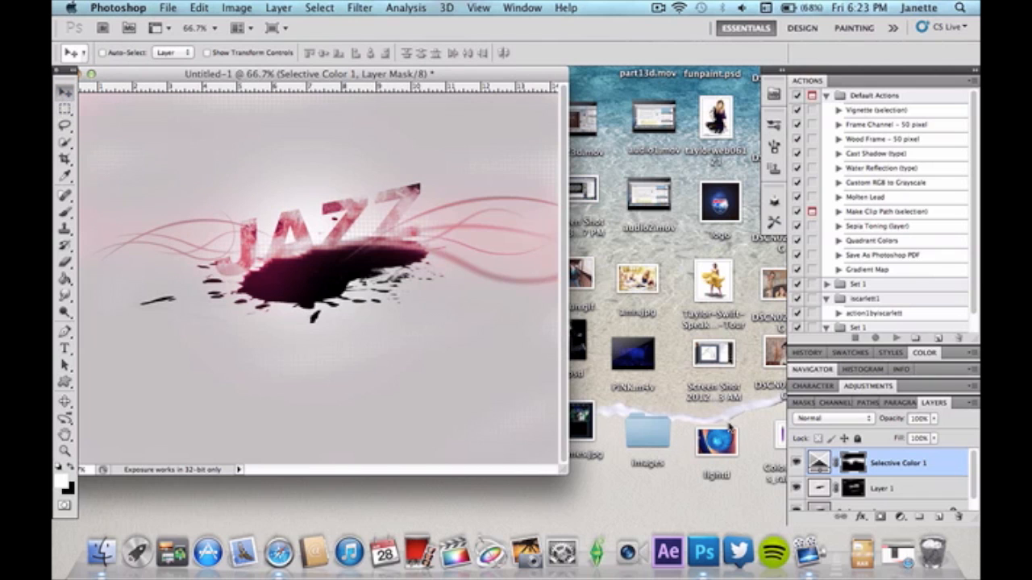
Add a Curves adjustment layer above the Selective Color layer
click(901, 517)
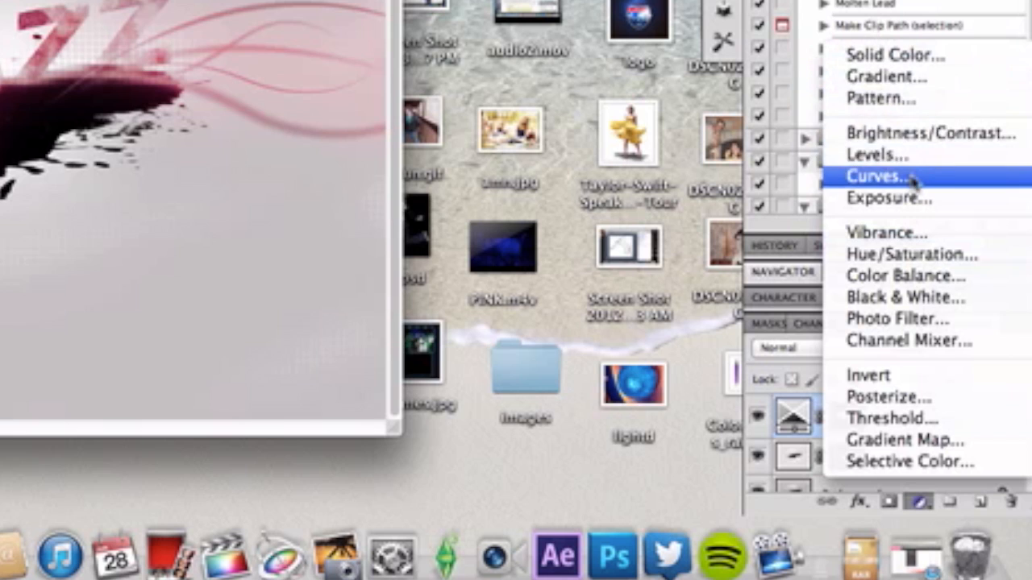
click(893, 308)
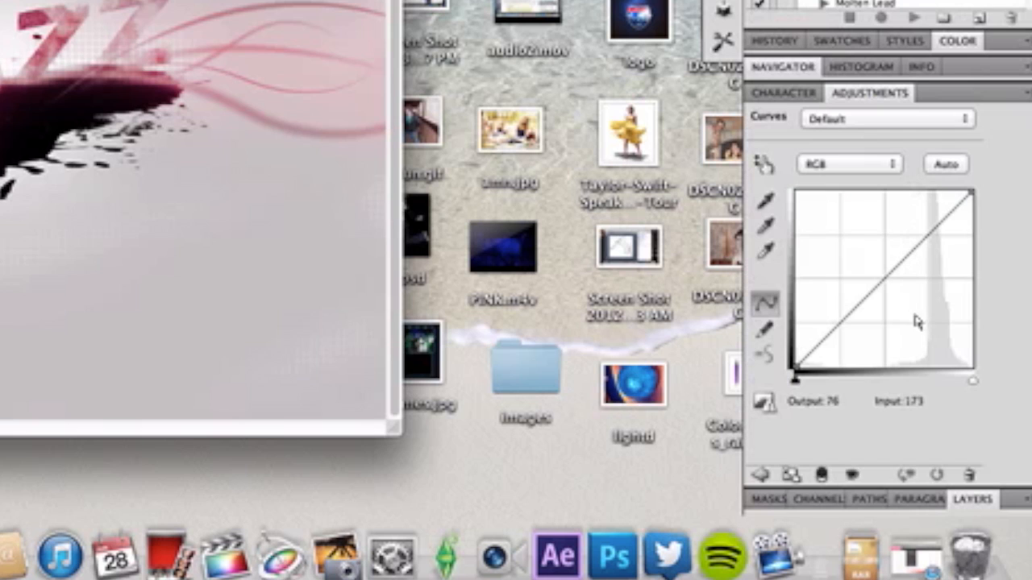
Brighten the RGB curve with one point at input 57, output 75 and another at input 180, output 214
drag(848, 317, 835, 317)
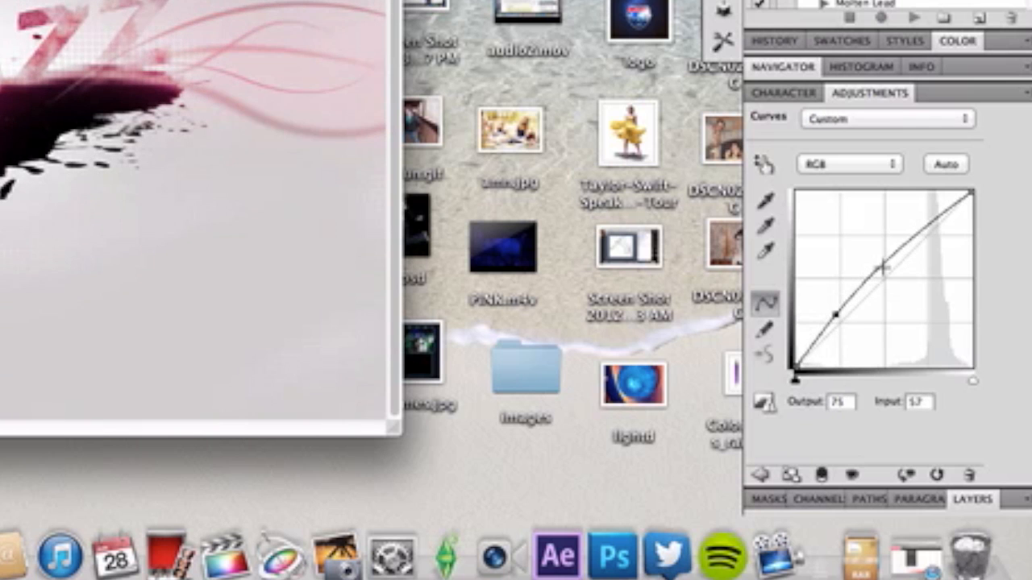
click(925, 220)
drag(927, 220, 920, 218)
Raise the shadows of the Red channel curve and add a highlight point at input 202, output 217
click(878, 166)
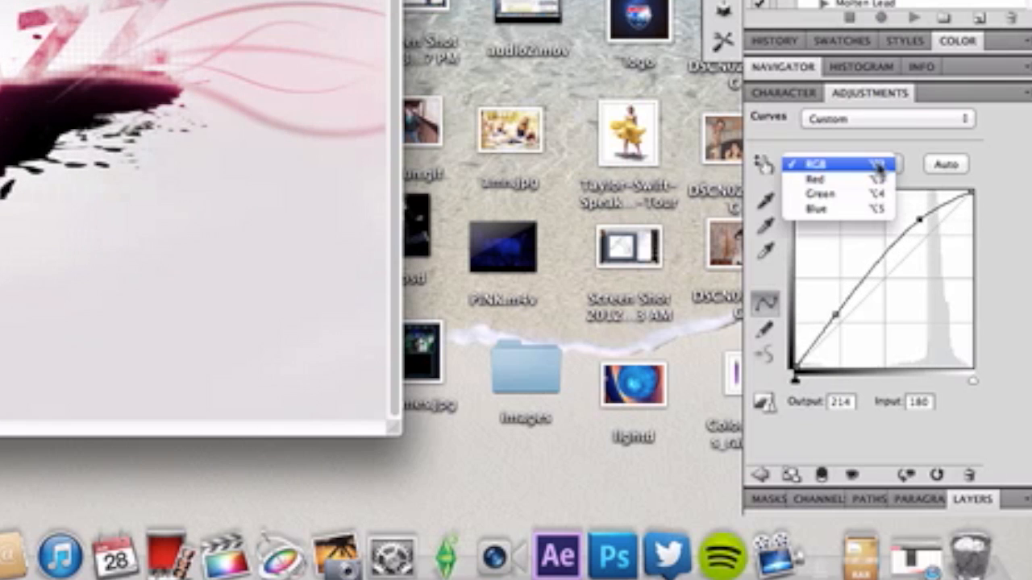
click(877, 179)
drag(845, 323, 830, 305)
drag(922, 207, 936, 217)
Raise the Green channel curve with points at input 61, output 82 and input 173, output 199, then return to the layer list
click(874, 165)
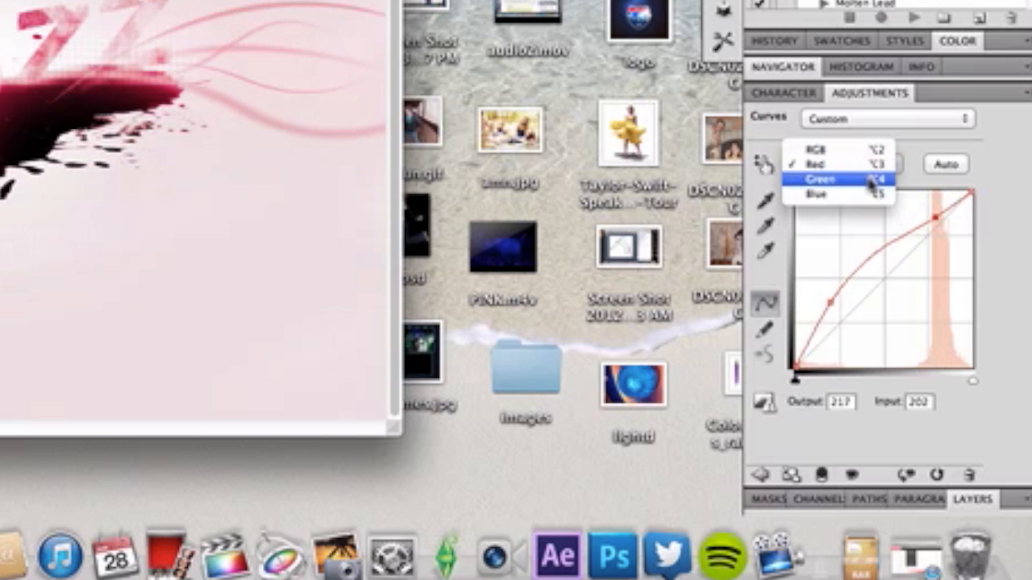
click(875, 180)
drag(849, 307, 838, 310)
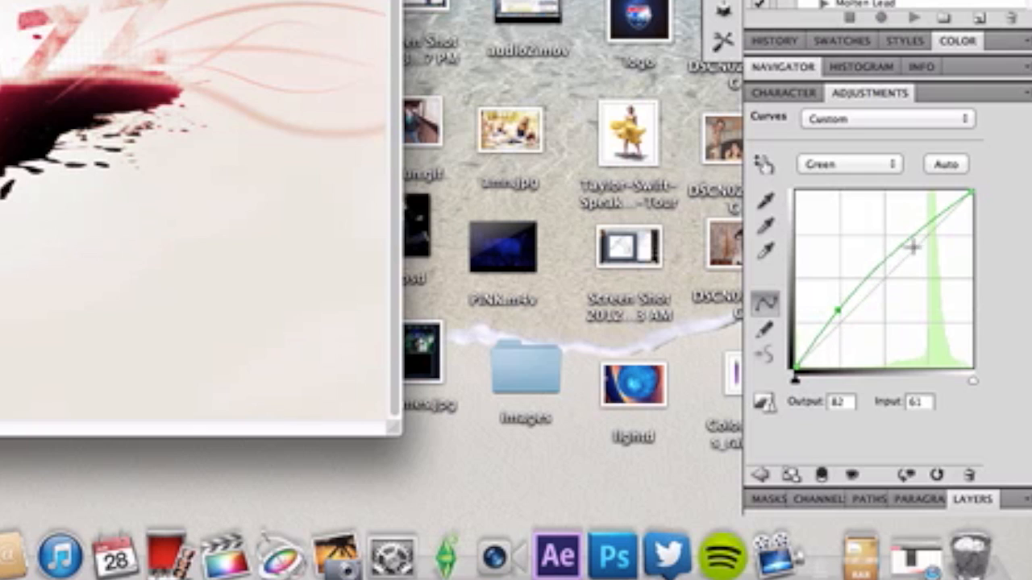
mouse_move(927, 223)
mouse_down()
mouse_move(940, 224)
mouse_move(940, 237)
mouse_move(915, 230)
mouse_up()
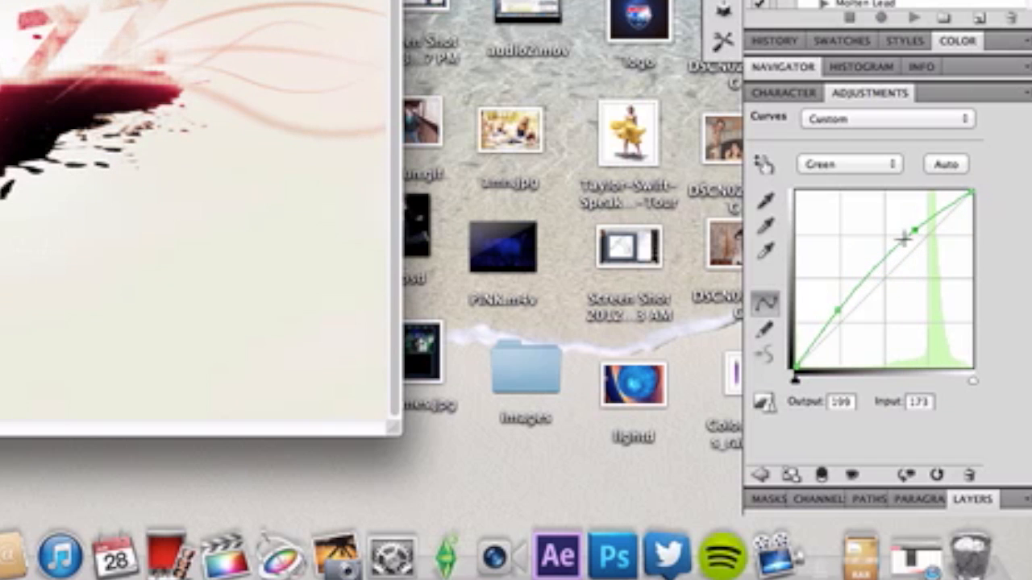
click(972, 499)
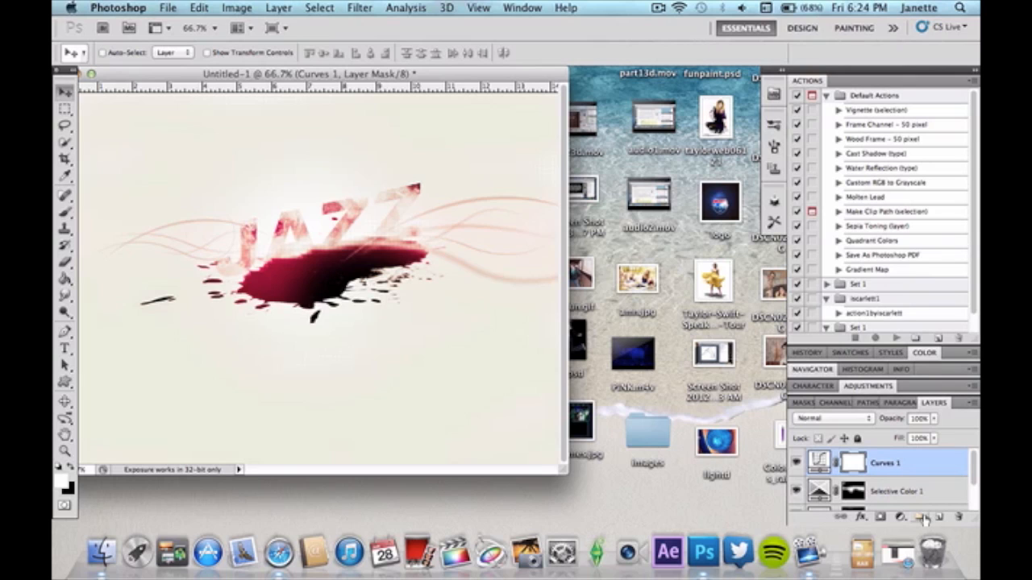